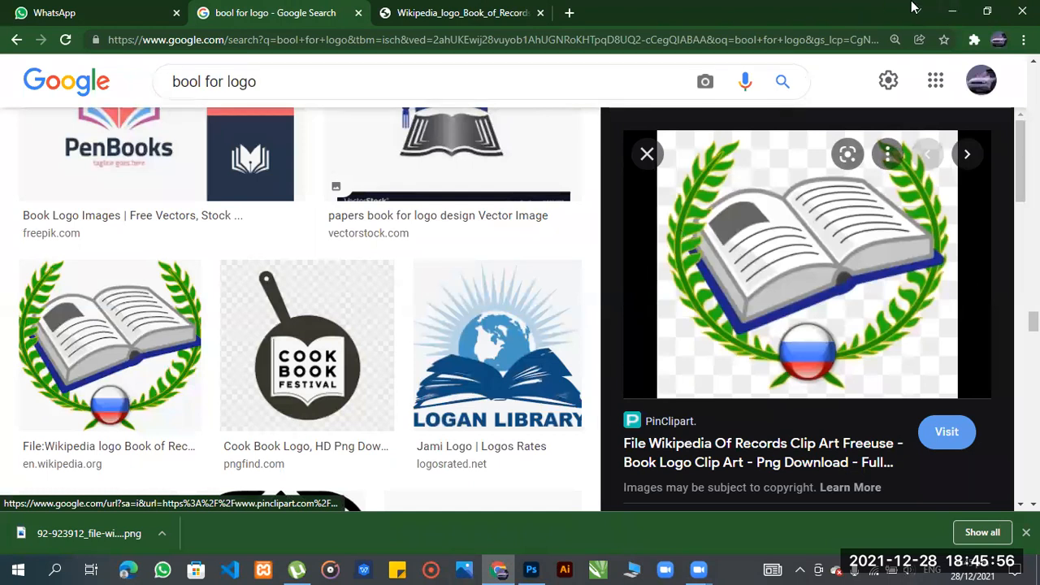
# Step: Switch to Photoshop and open the png-transparent-islamic-university-of-gaza logo image from the Downloads folder
pyautogui.click(952, 12)
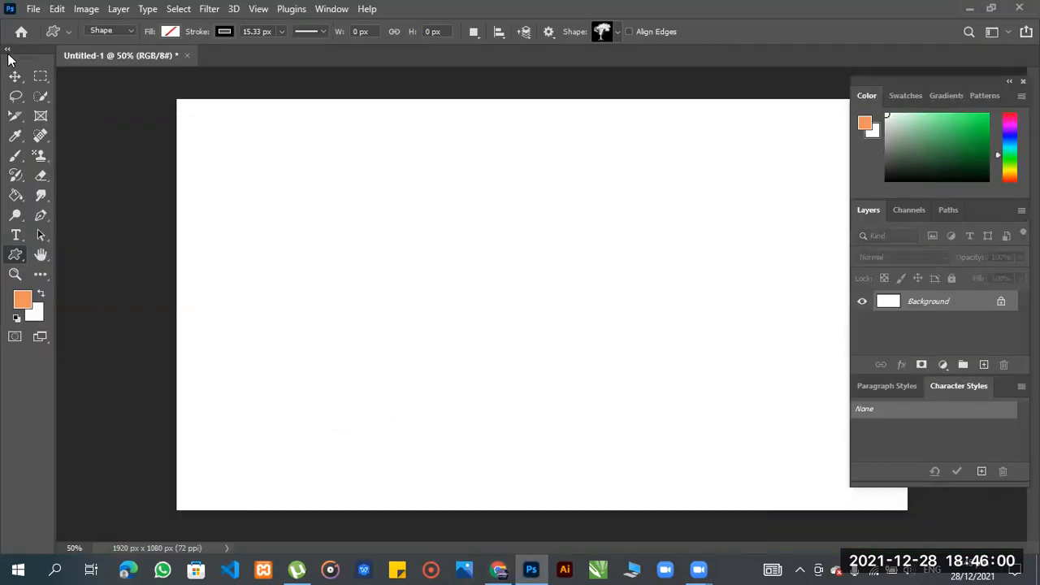
pyautogui.click(15, 78)
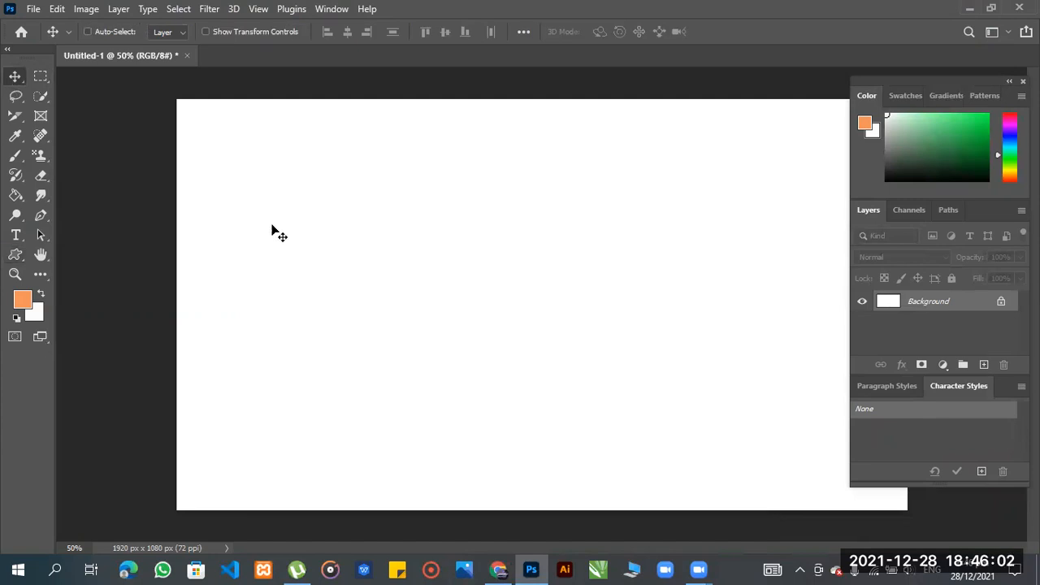
pyautogui.hotkey('ctrl', 'o')
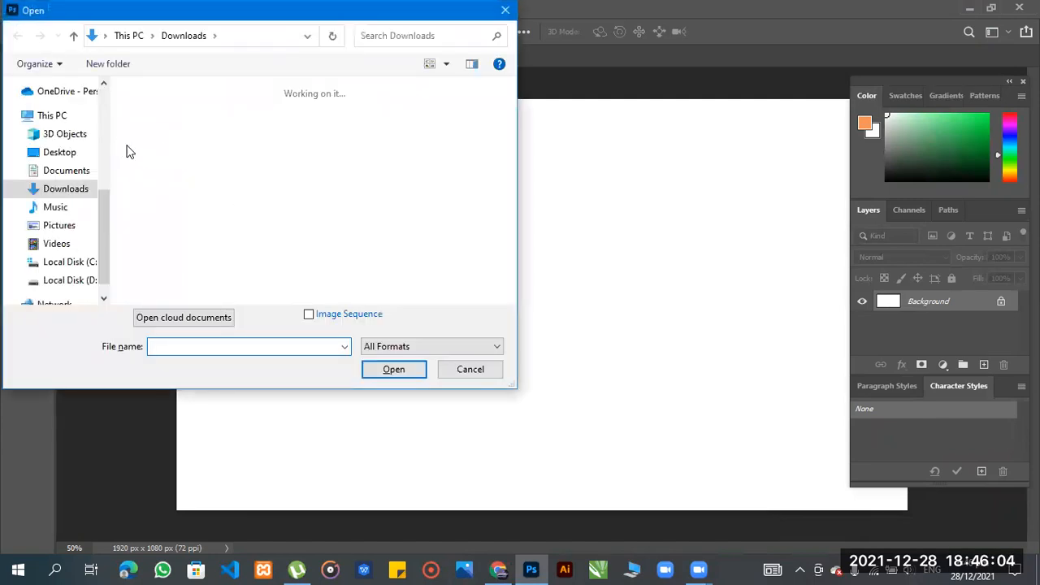
pyautogui.click(286, 138)
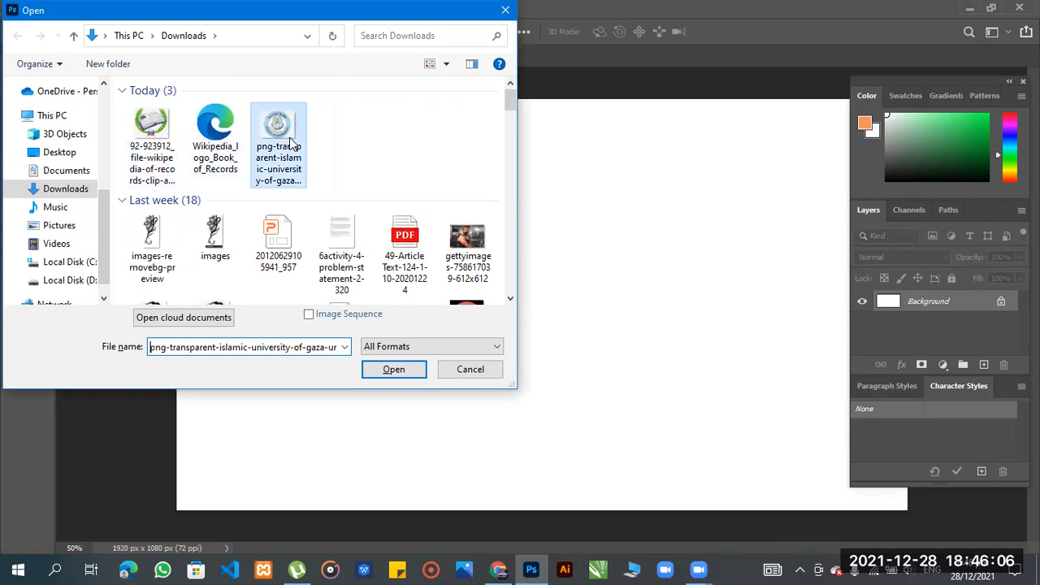
pyautogui.click(407, 371)
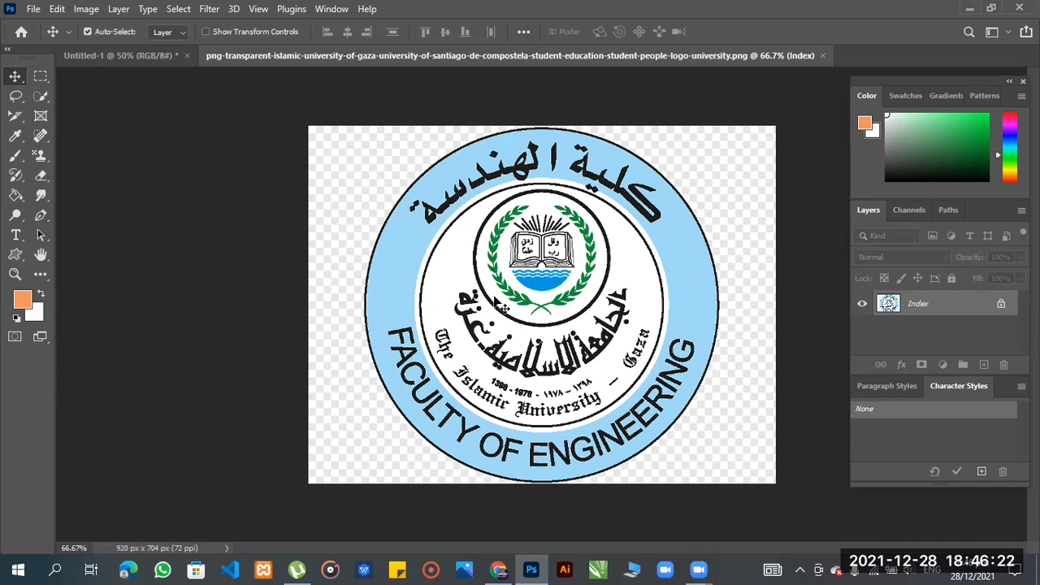
# Step: Examine the Faculty of Engineering reference logo alongside the blank Untitled-1 document
pyautogui.moveTo(500, 569)
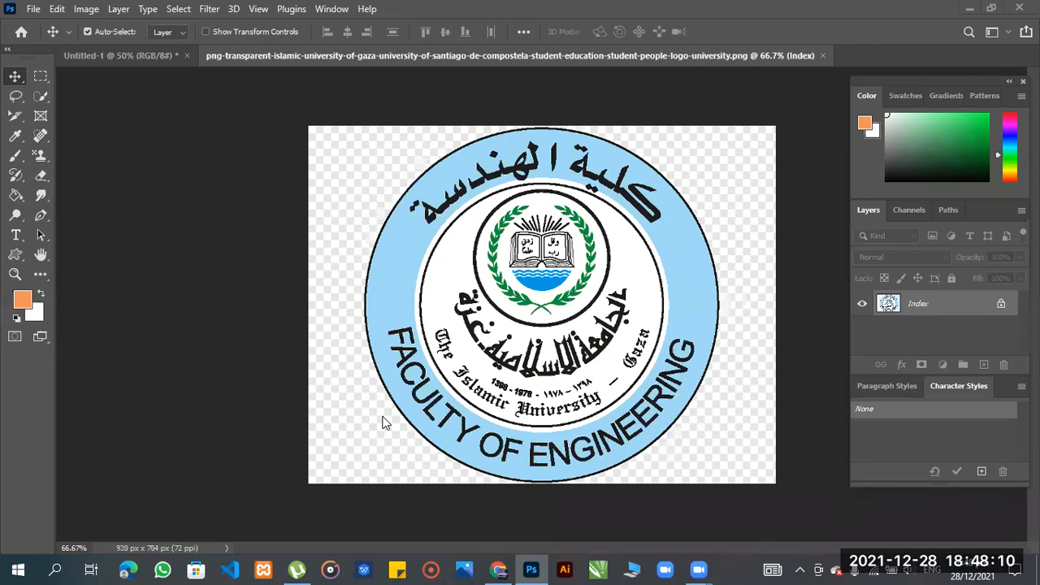
pyautogui.click(139, 49)
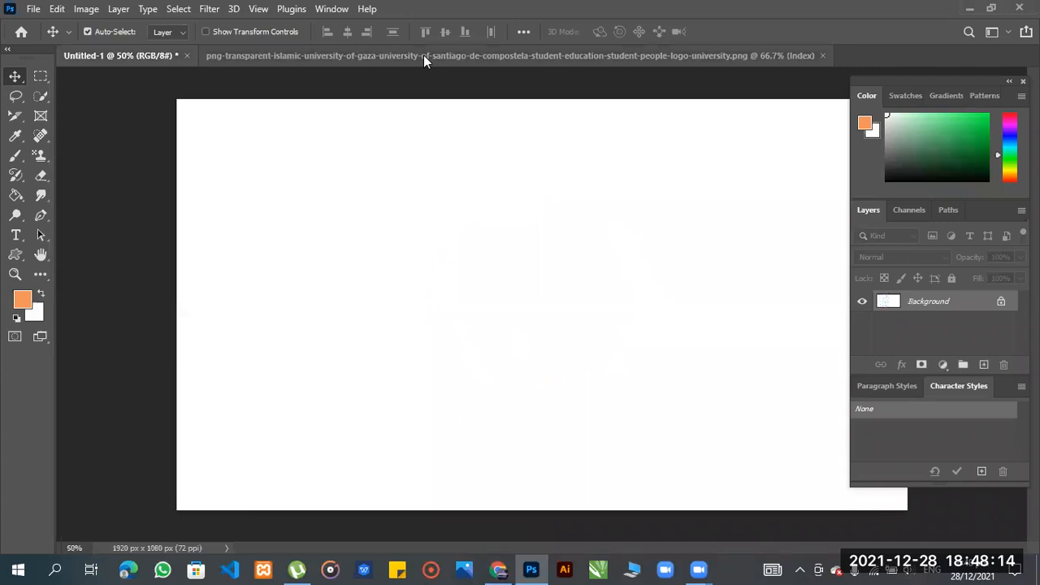
pyautogui.click(422, 55)
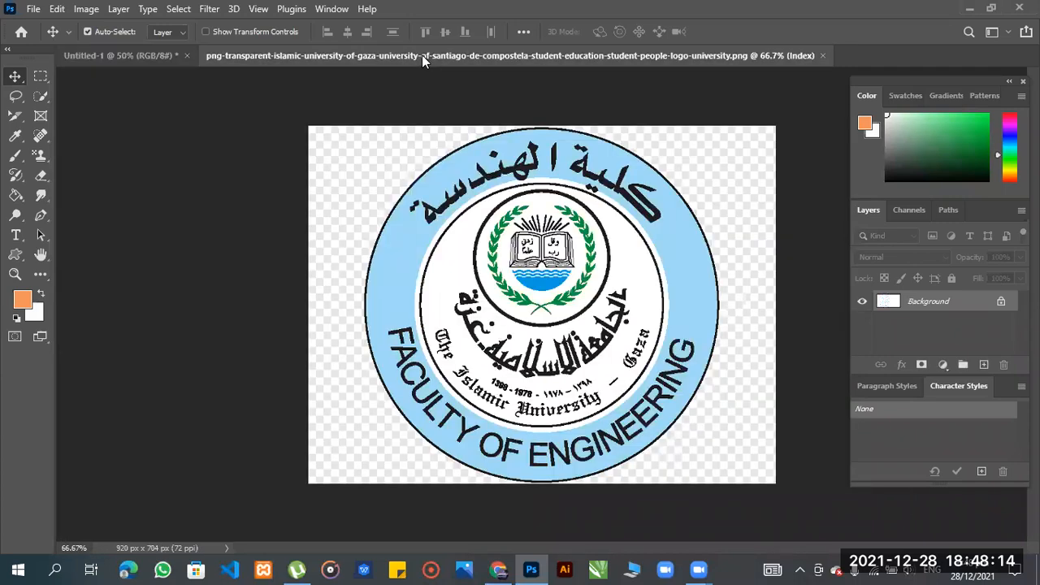
pyautogui.click(133, 54)
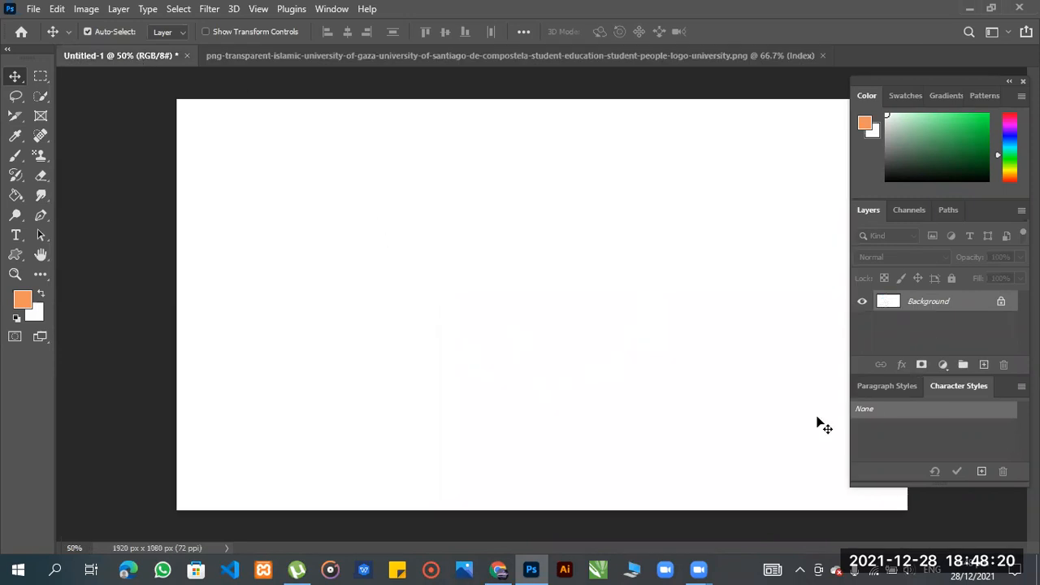
pyautogui.click(524, 58)
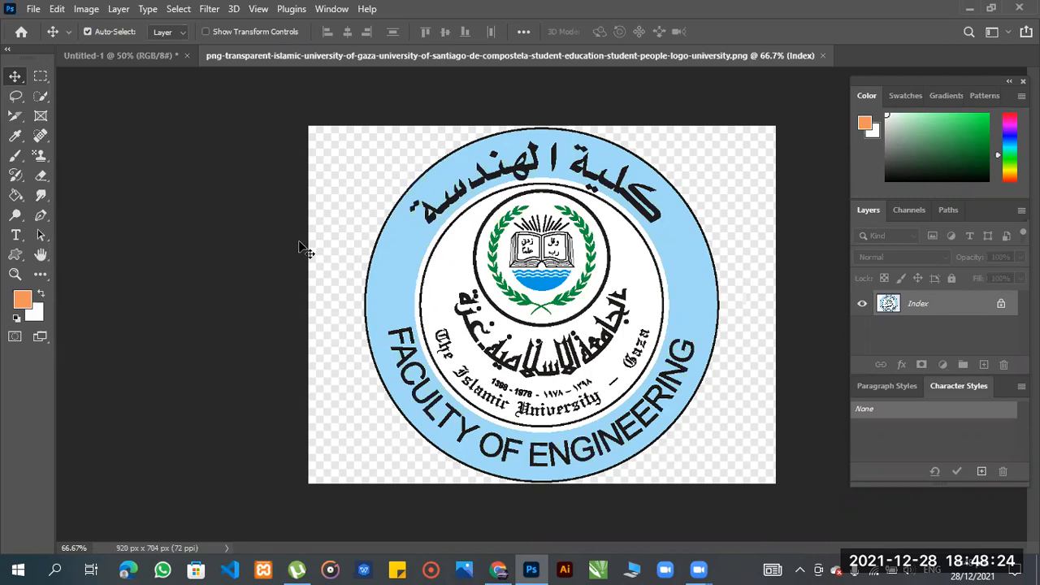
pyautogui.click(159, 56)
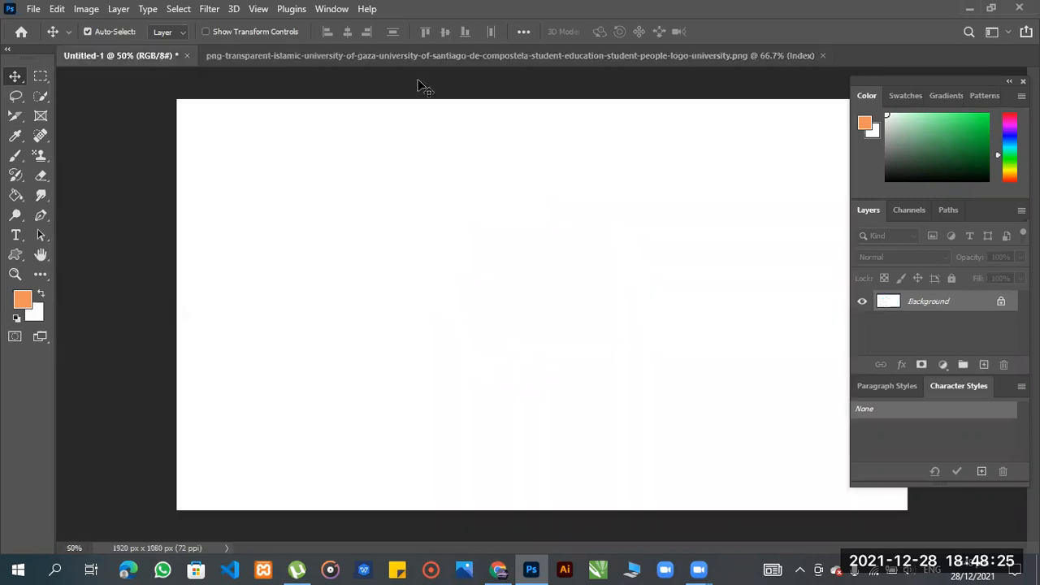
pyautogui.click(503, 59)
pyautogui.click(151, 54)
pyautogui.click(332, 54)
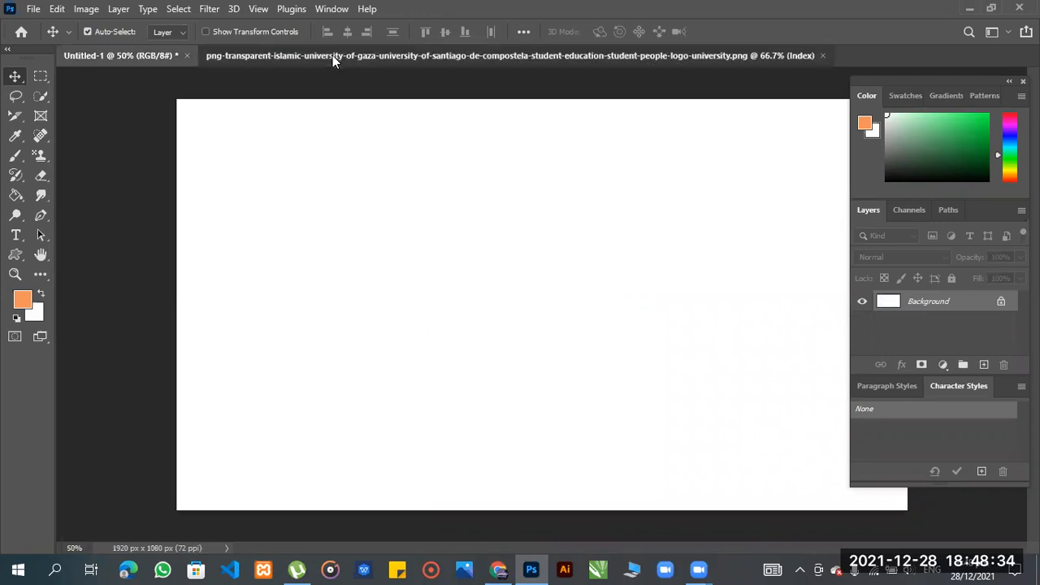
pyautogui.click(157, 52)
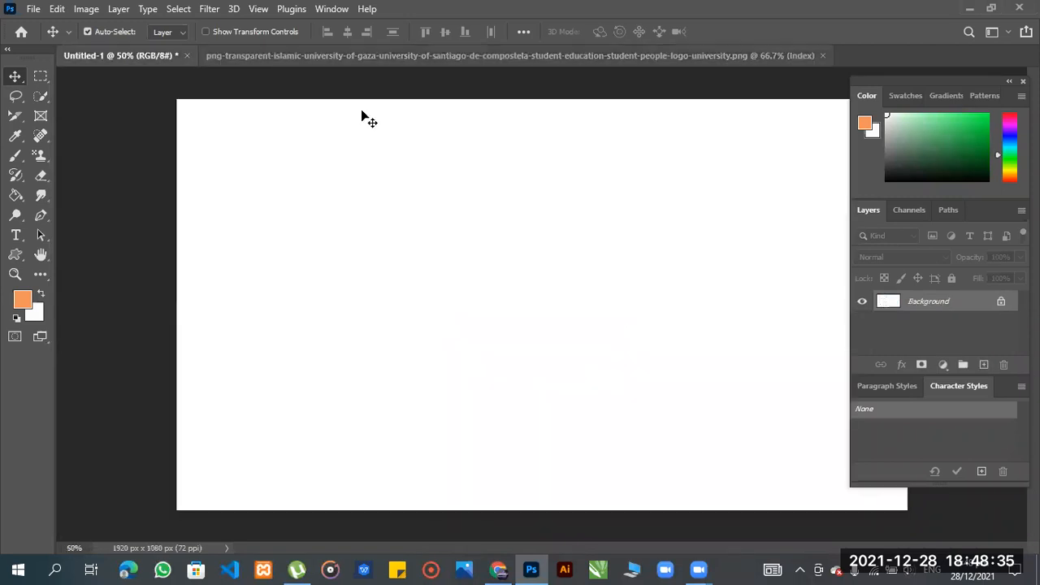
pyautogui.click(443, 55)
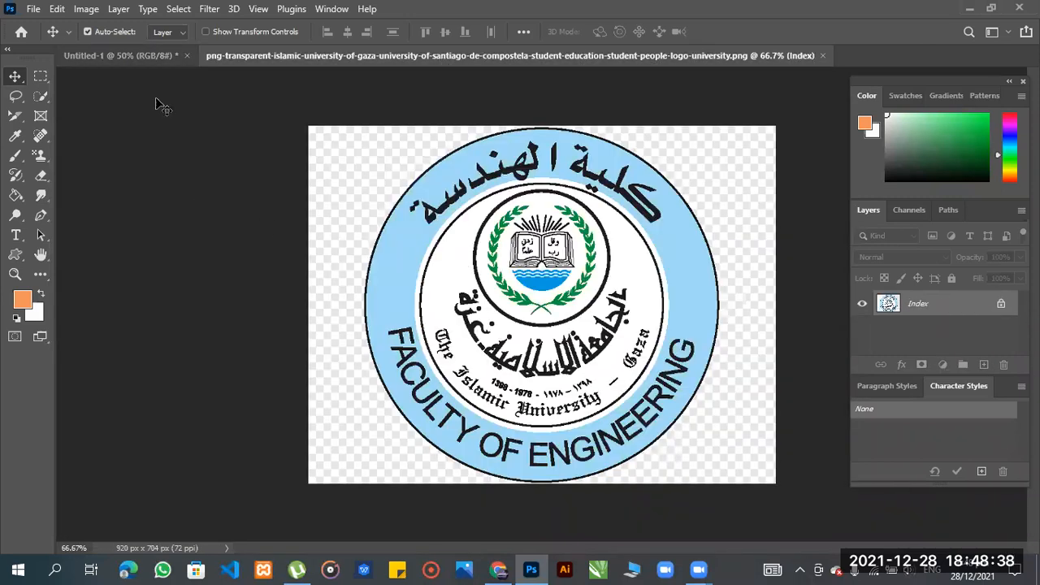
# Step: Return to the Untitled-1 document and activate the Ellipse tool
pyautogui.click(138, 54)
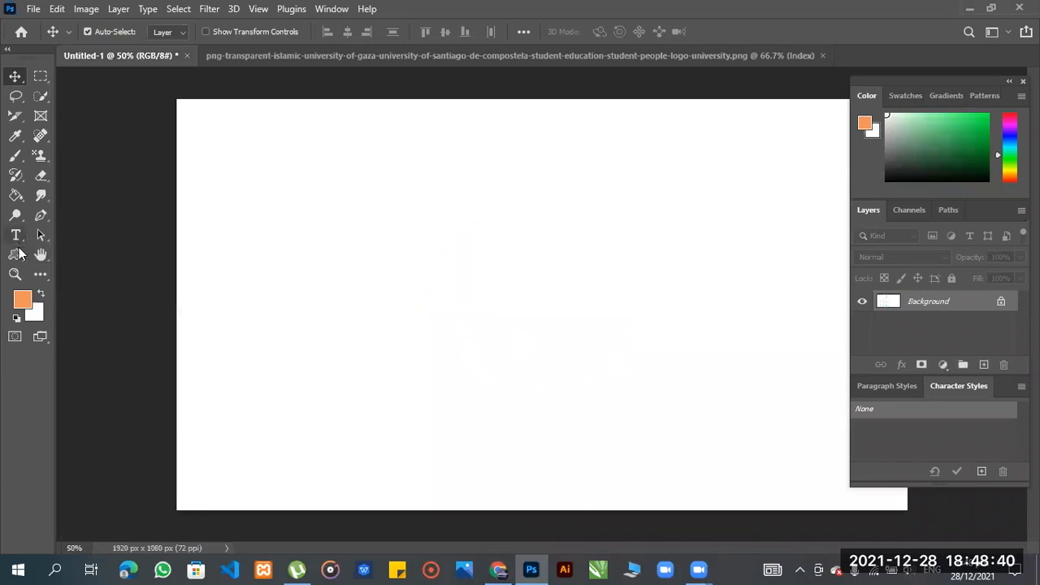
pyautogui.click(20, 256)
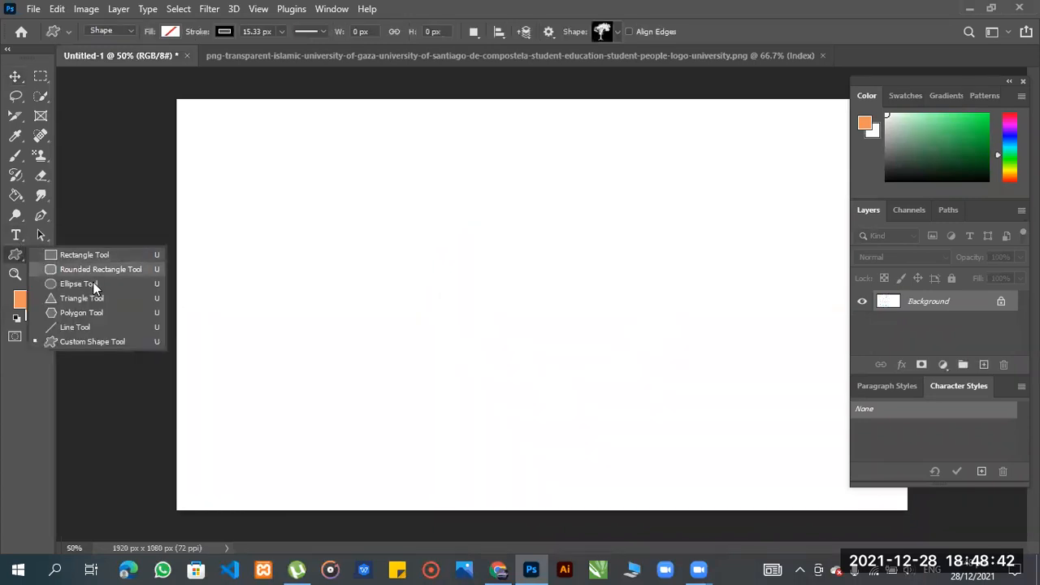
pyautogui.click(81, 284)
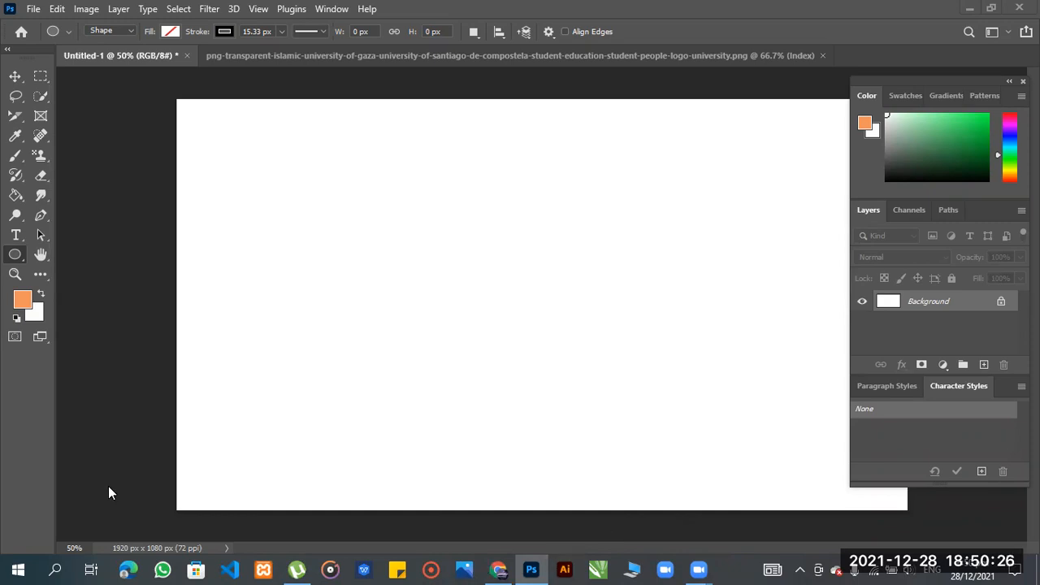
# Step: Add the horizontal text "LECTURE :15" near the upper-left corner of the Untitled-1 canvas
pyautogui.click(14, 234)
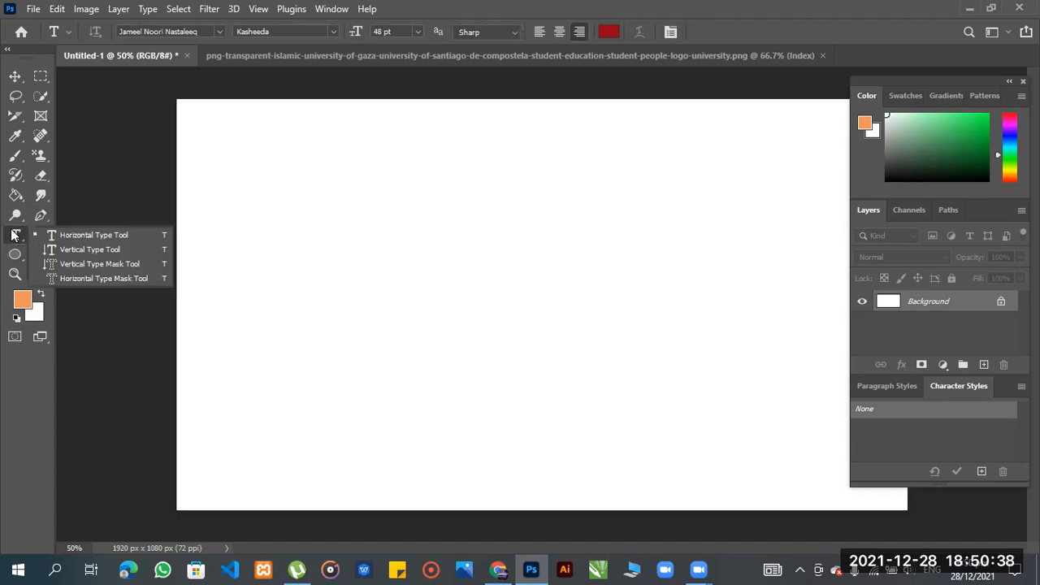
pyautogui.click(71, 229)
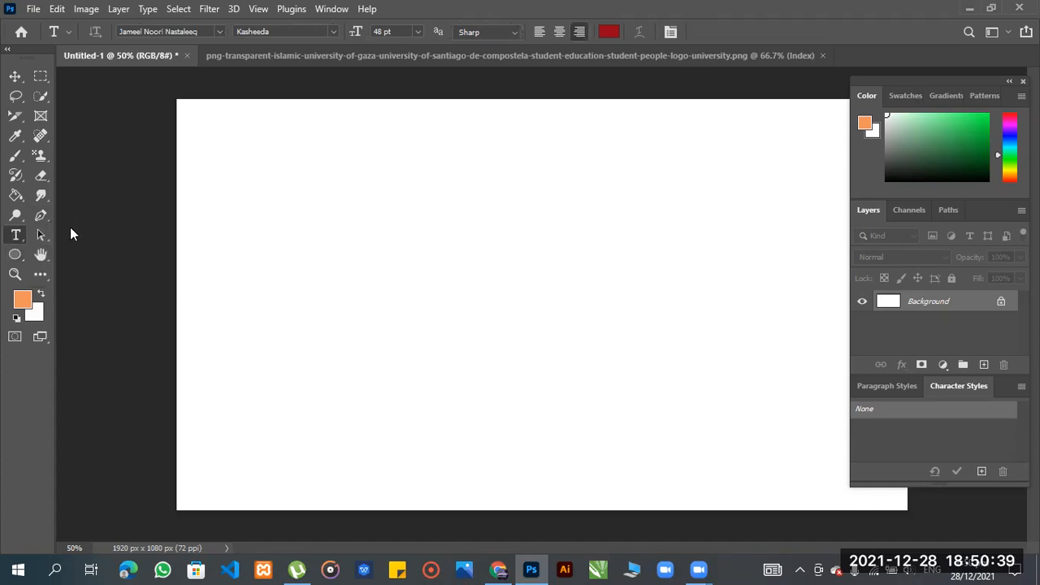
pyautogui.click(327, 168)
pyautogui.press('BackSpace')
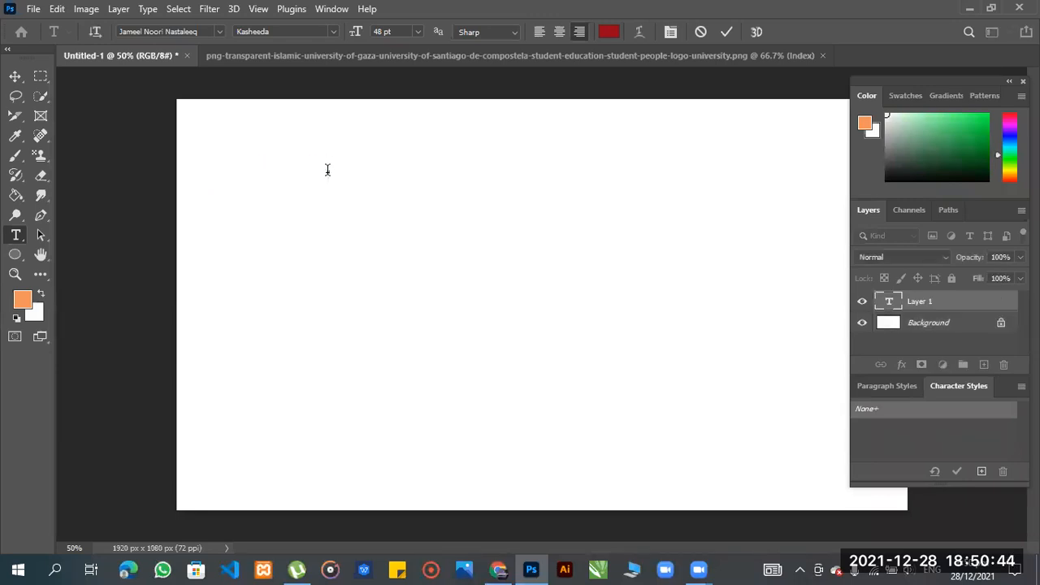
pyautogui.write('LECTURE')
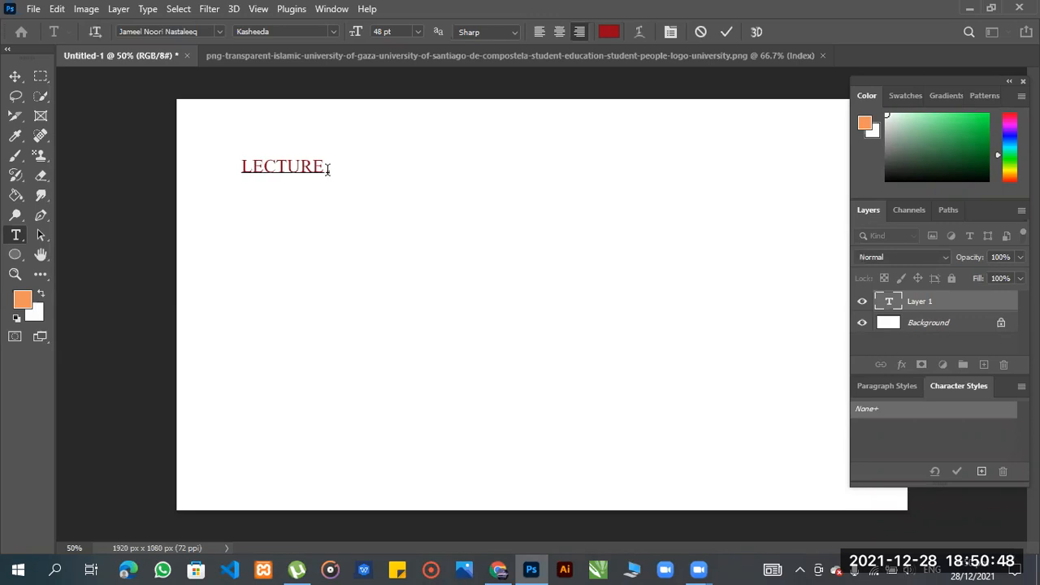
pyautogui.write(' 15')
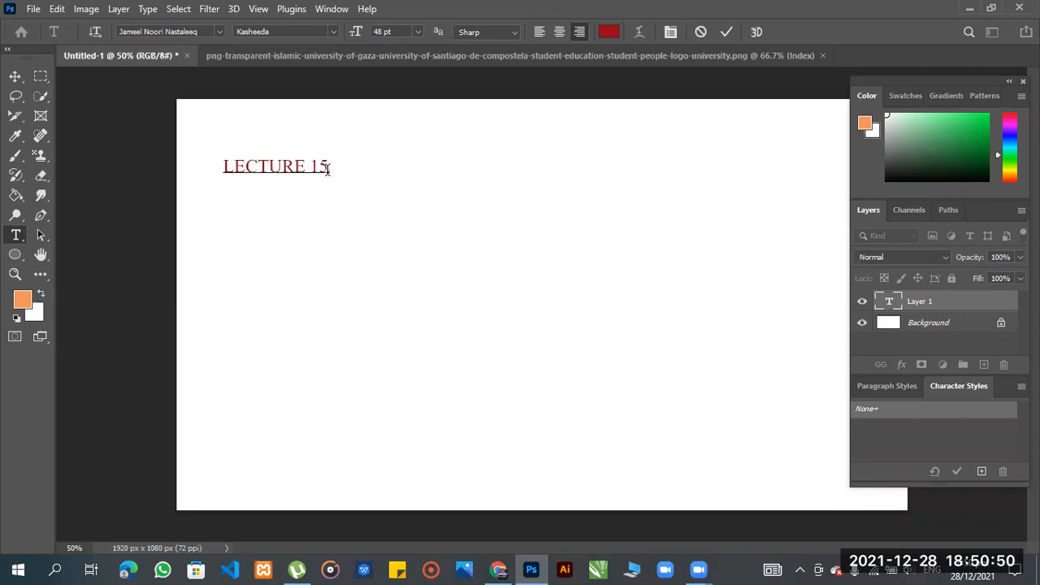
pyautogui.press('BackSpace')
pyautogui.press('BackSpace')
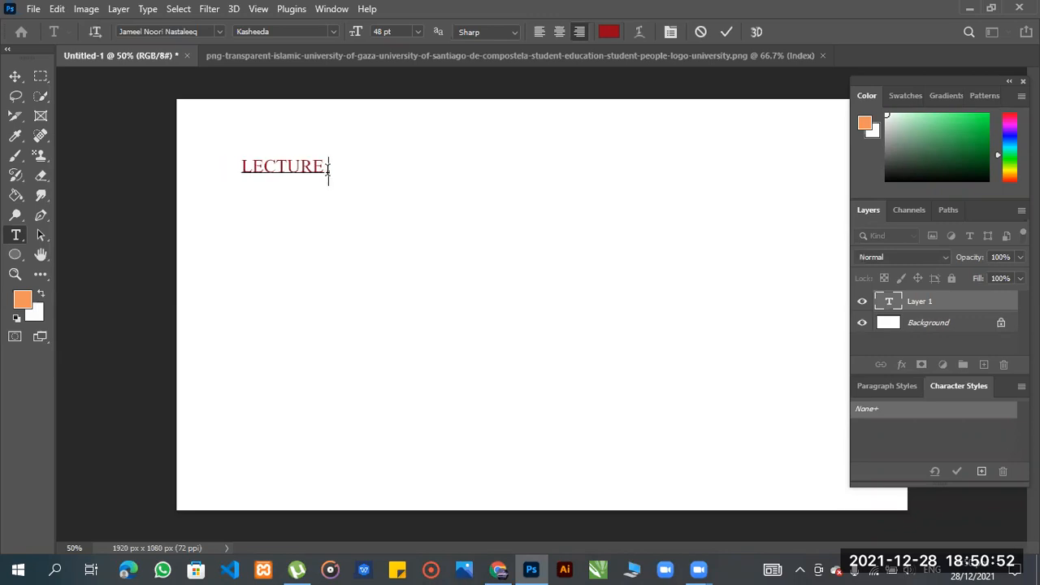
pyautogui.write(':15')
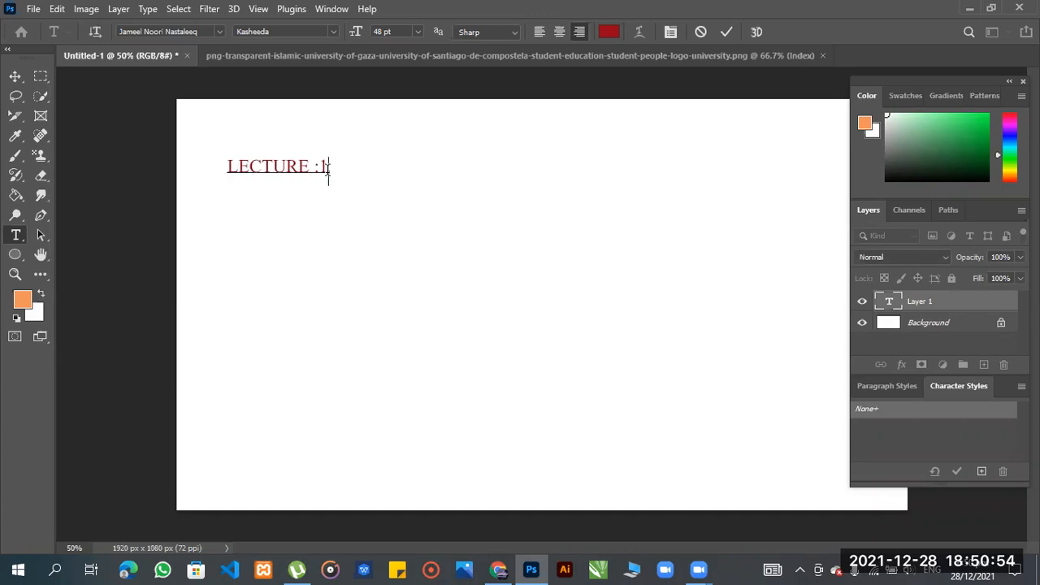
# Step: Move the "LECTURE :15" text to the upper middle of the canvas as a heading
pyautogui.moveTo(328, 171); pyautogui.dragTo(209, 168)
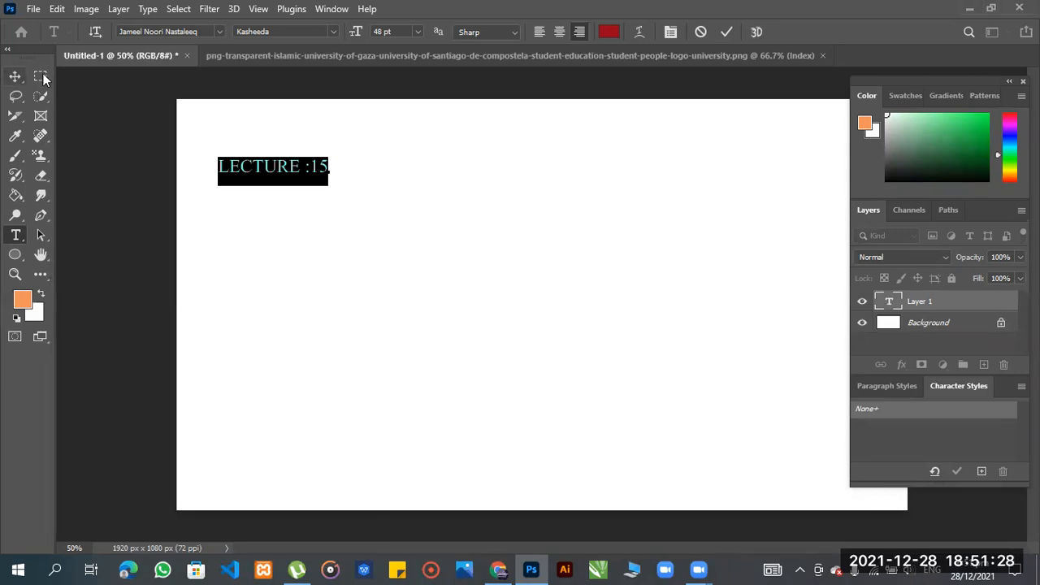
pyautogui.click(14, 76)
pyautogui.moveTo(328, 167); pyautogui.dragTo(529, 150)
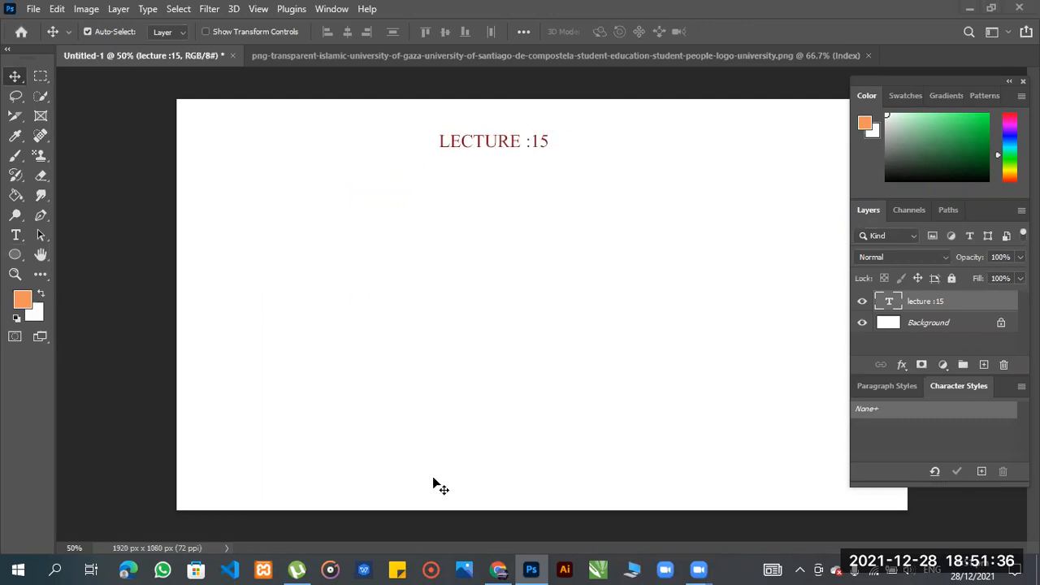
# Step: Review the reference logo against the Untitled-1 document and nudge the "LECTURE :15" heading slightly up and to the left
pyautogui.click(574, 58)
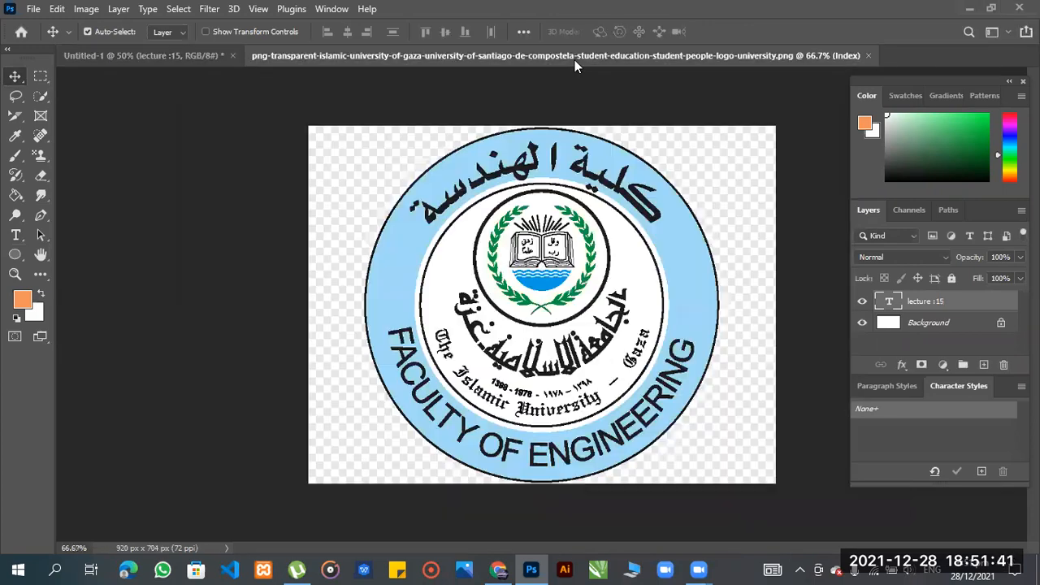
pyautogui.click(170, 55)
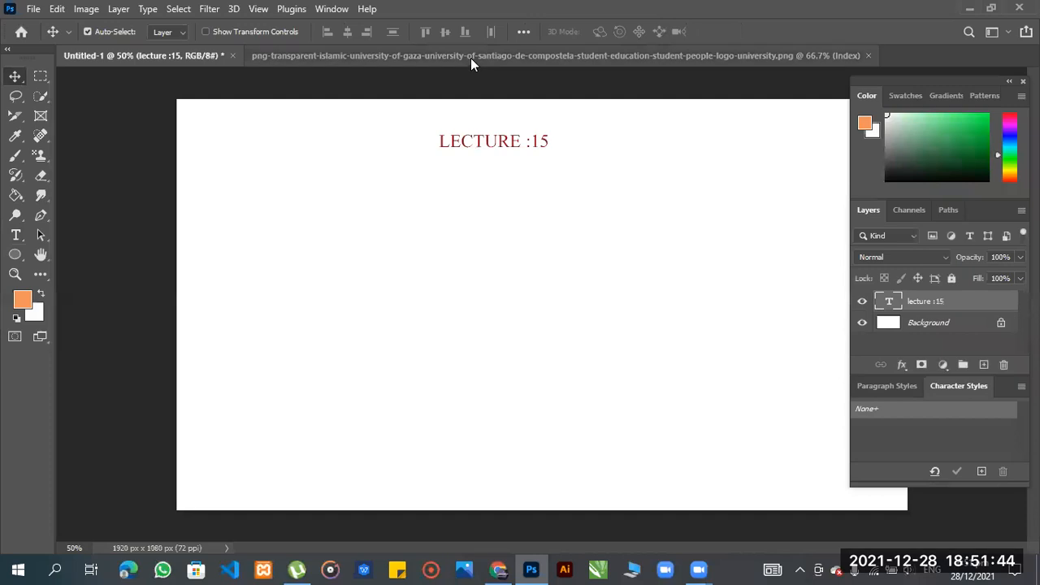
pyautogui.click(470, 58)
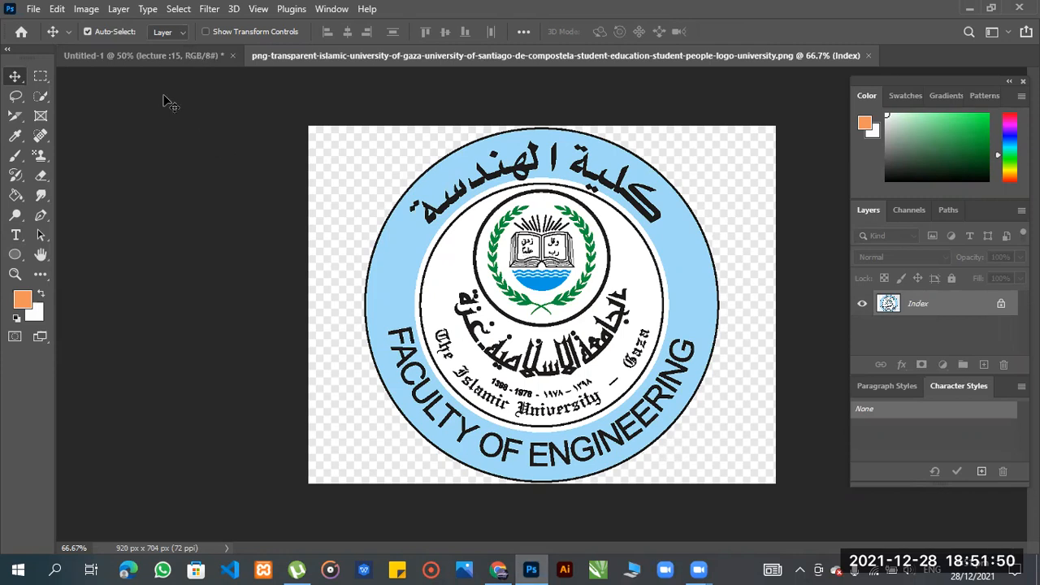
pyautogui.click(173, 52)
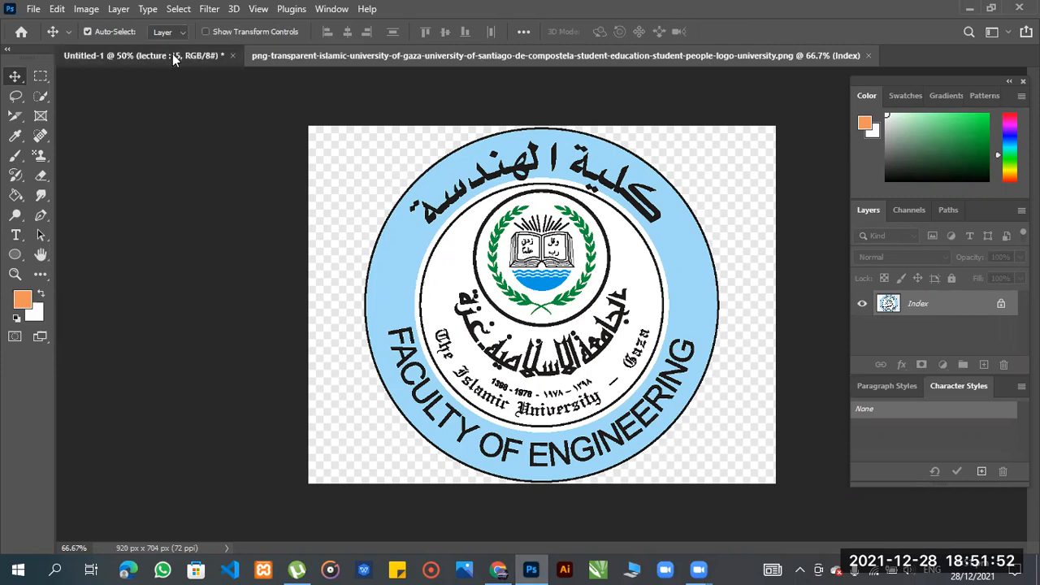
pyautogui.moveTo(490, 143); pyautogui.dragTo(480, 140)
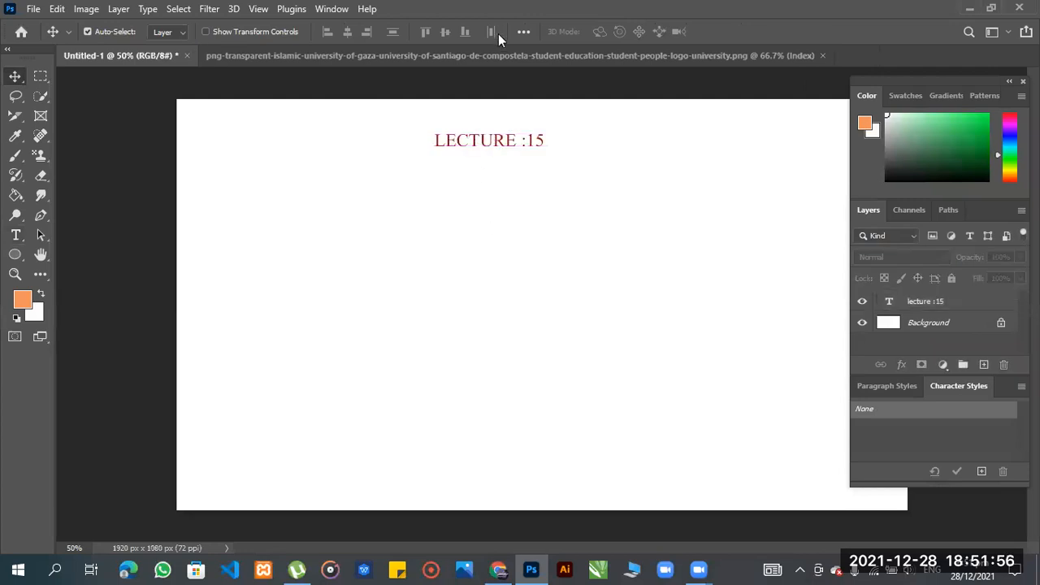
pyautogui.click(500, 58)
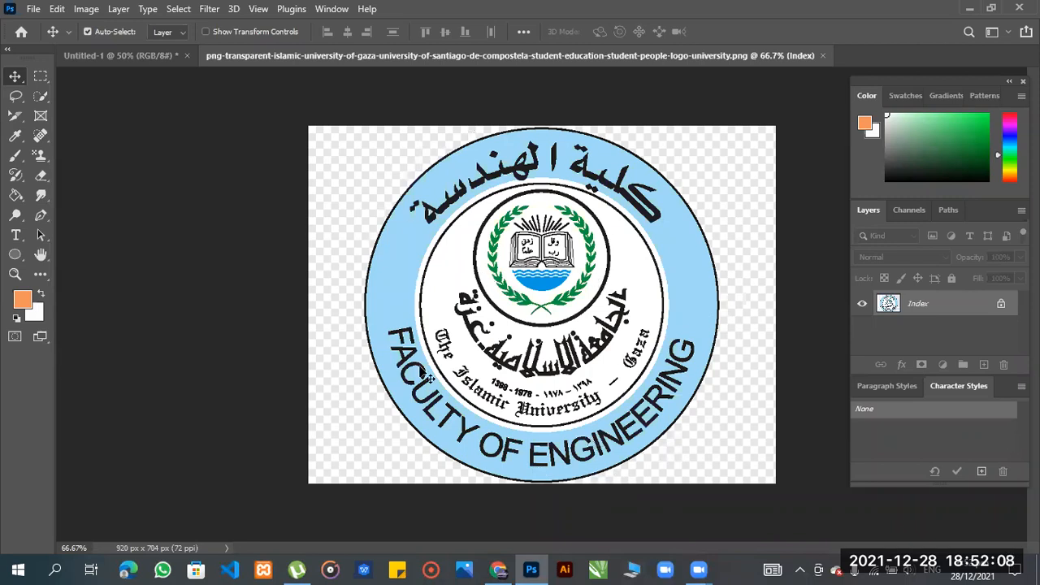
pyautogui.click(122, 55)
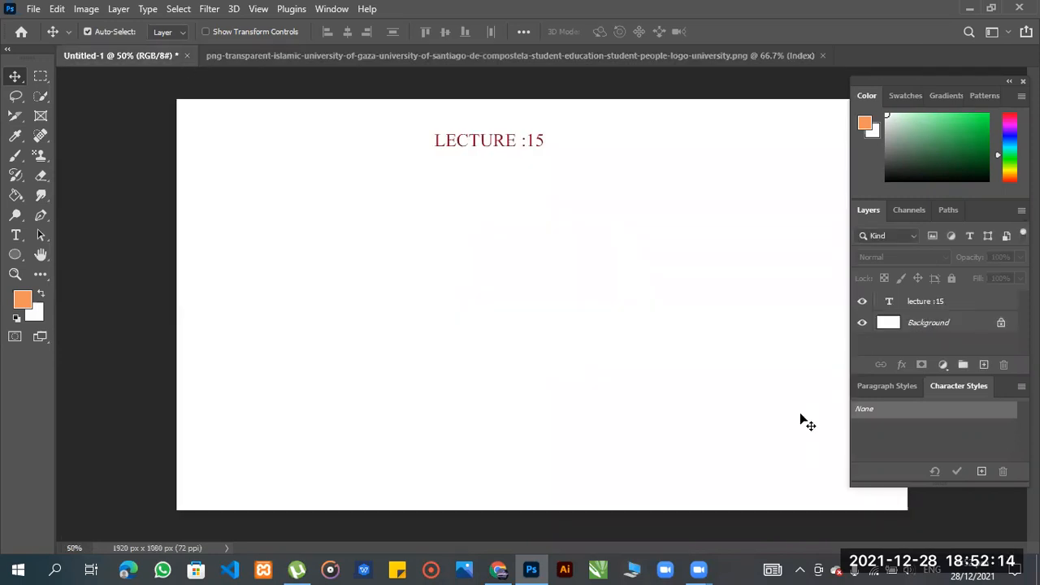
# Step: Compare the reference university logo with the Untitled-1 canvas to see which circles have to be drawn
pyautogui.moveTo(960, 78)
pyautogui.mouseDown()
pyautogui.moveTo(936, 76)
pyautogui.moveTo(949, 66)
pyautogui.mouseUp()
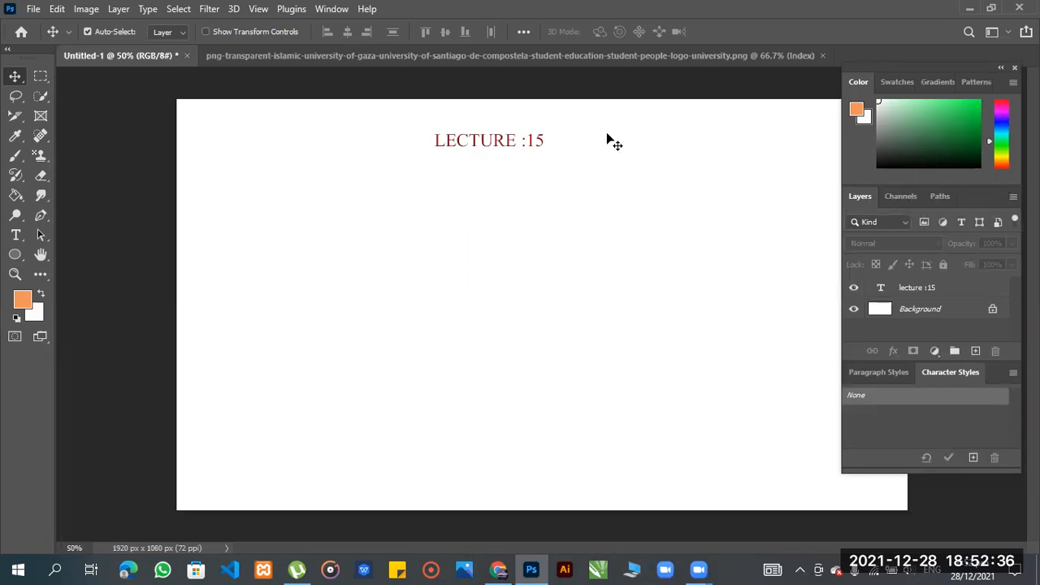
pyautogui.click(15, 256)
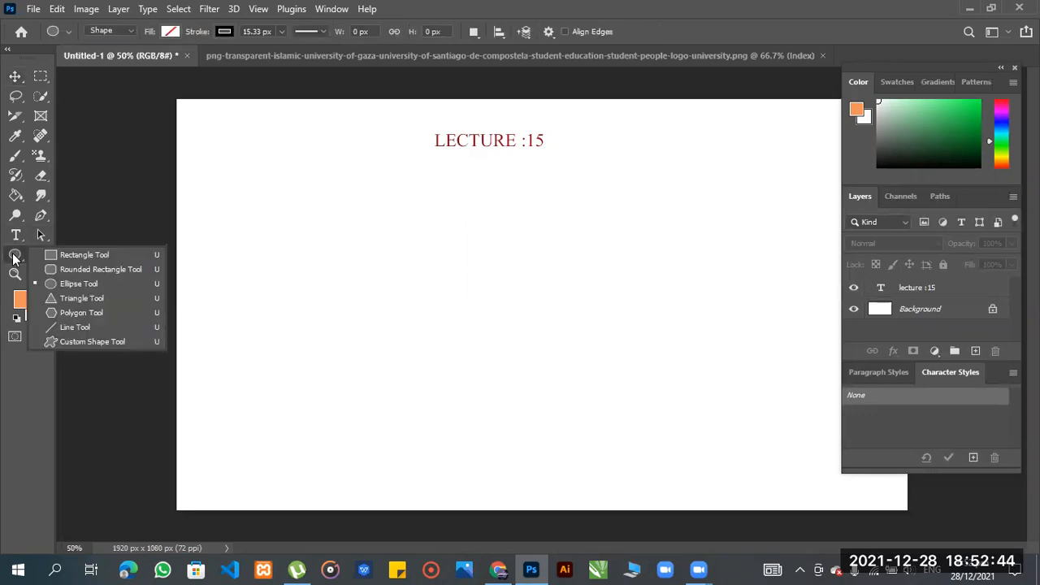
pyautogui.click(80, 285)
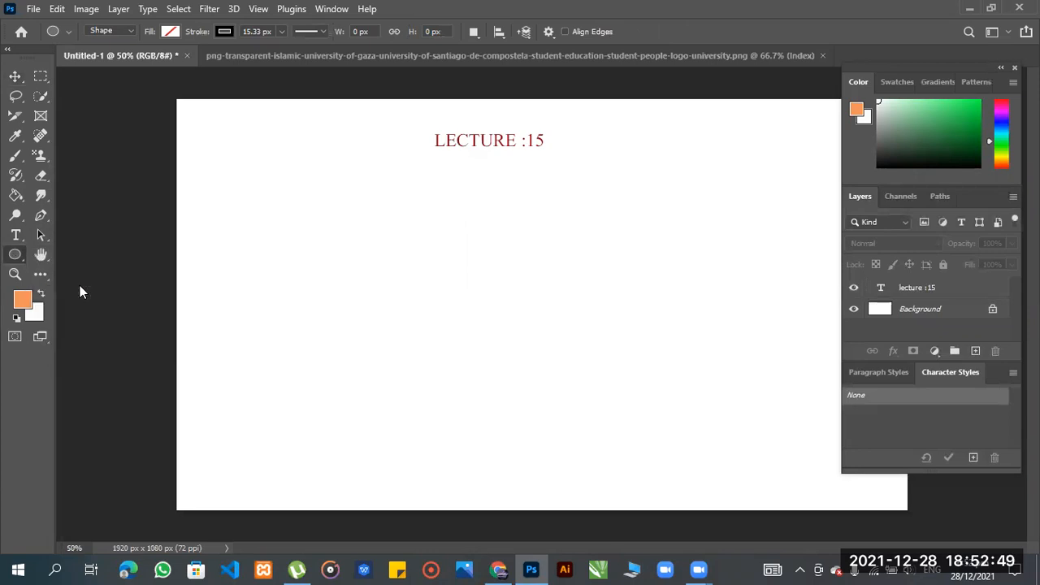
pyautogui.click(518, 53)
pyautogui.click(170, 55)
pyautogui.click(455, 57)
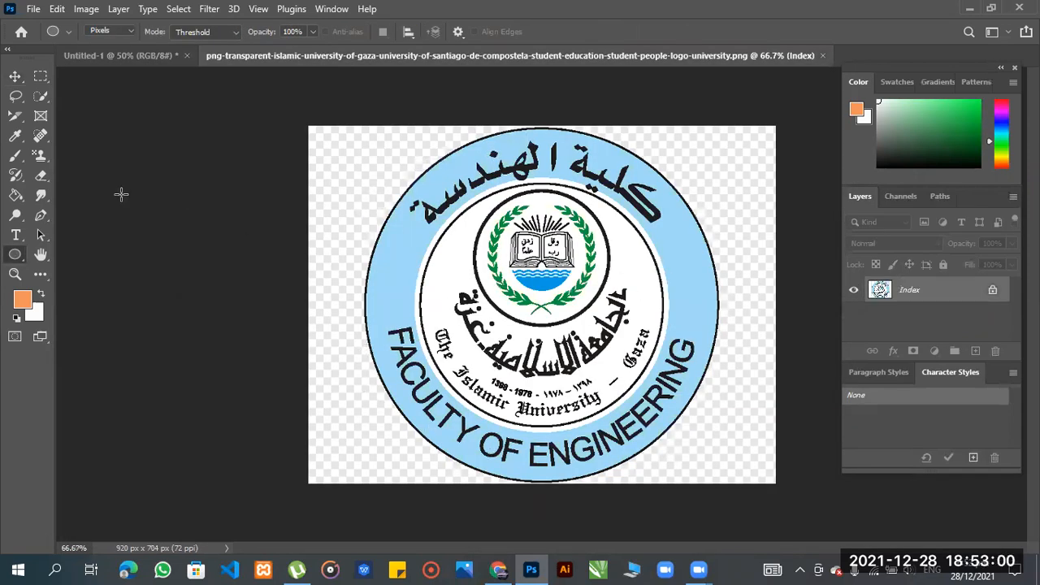
pyautogui.click(14, 77)
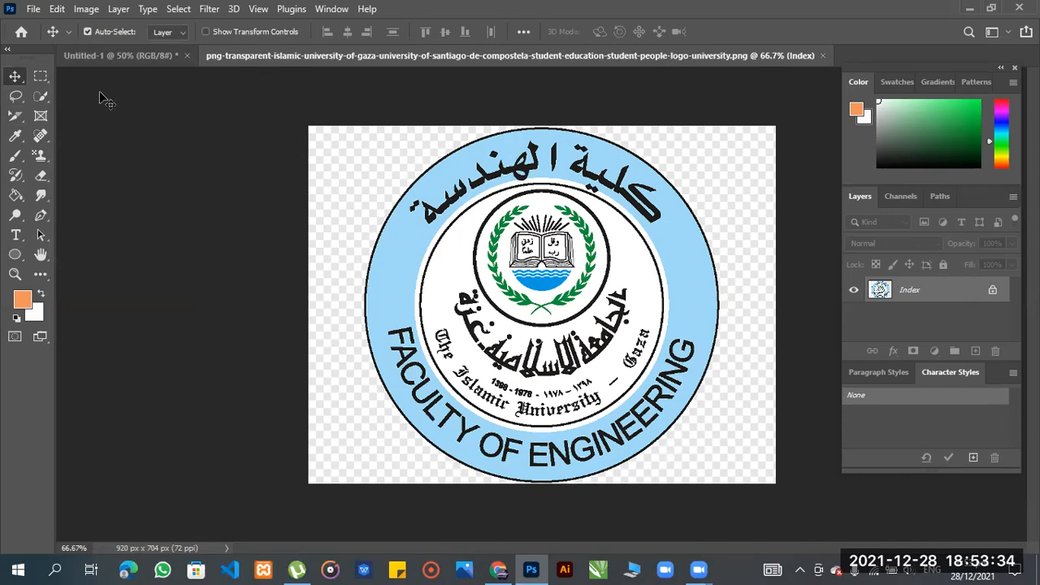
pyautogui.click(122, 59)
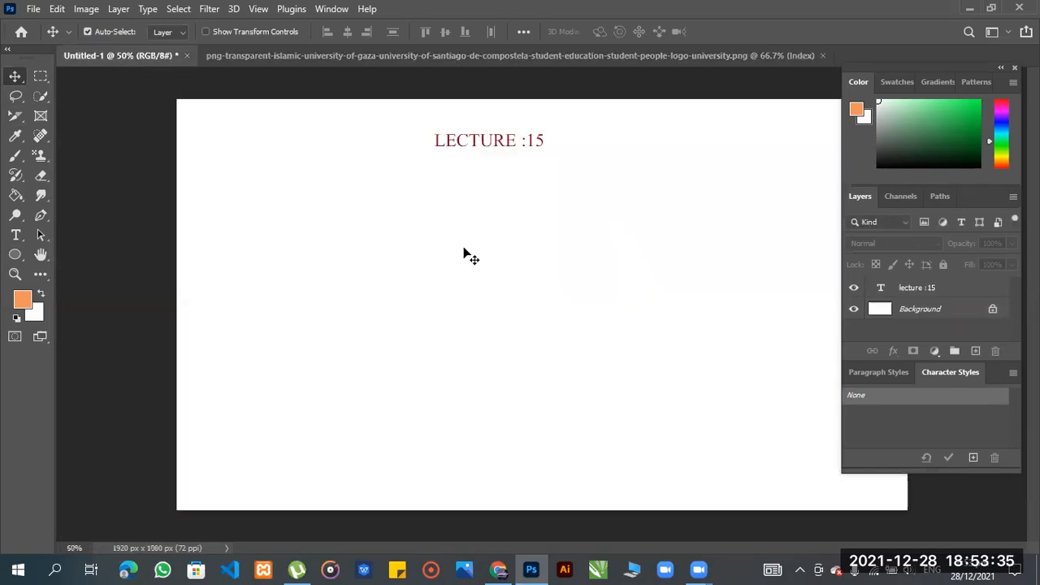
pyautogui.click(478, 57)
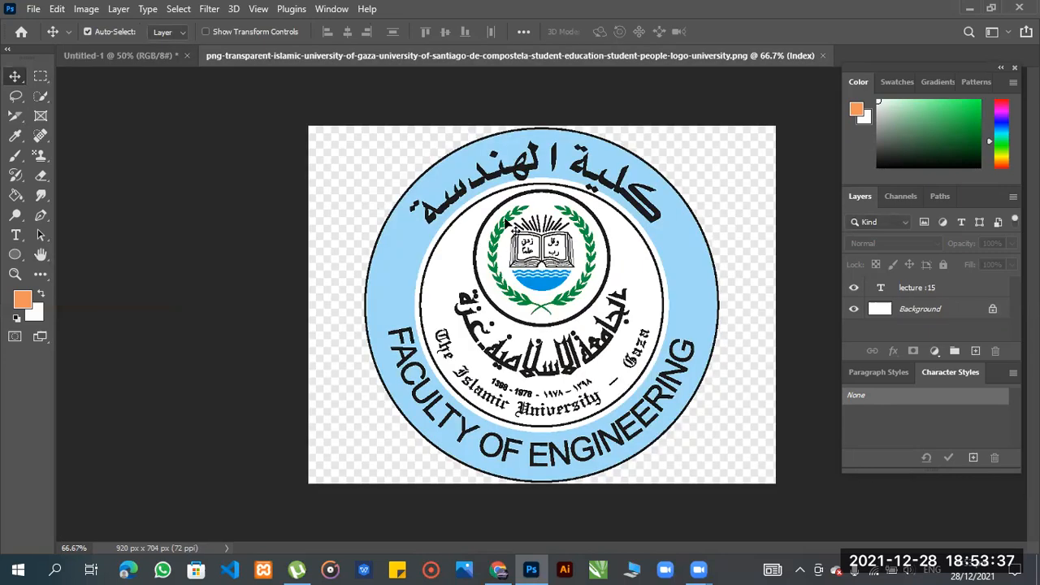
pyautogui.click(112, 55)
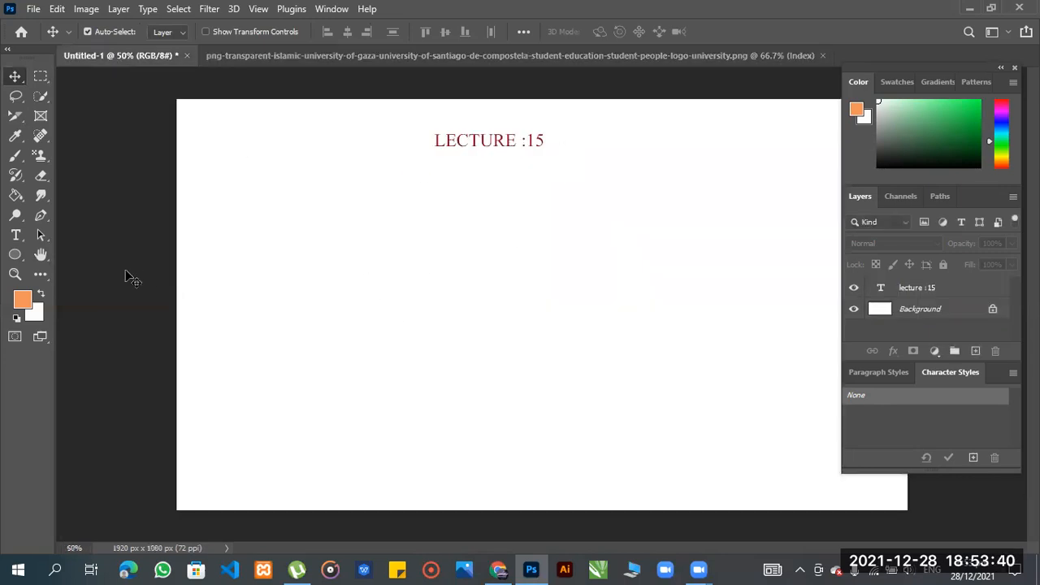
# Step: Draw a large unfilled ellipse with a black outline, about 770 by 732 px, below the "LECTURE :15" heading
pyautogui.click(13, 255)
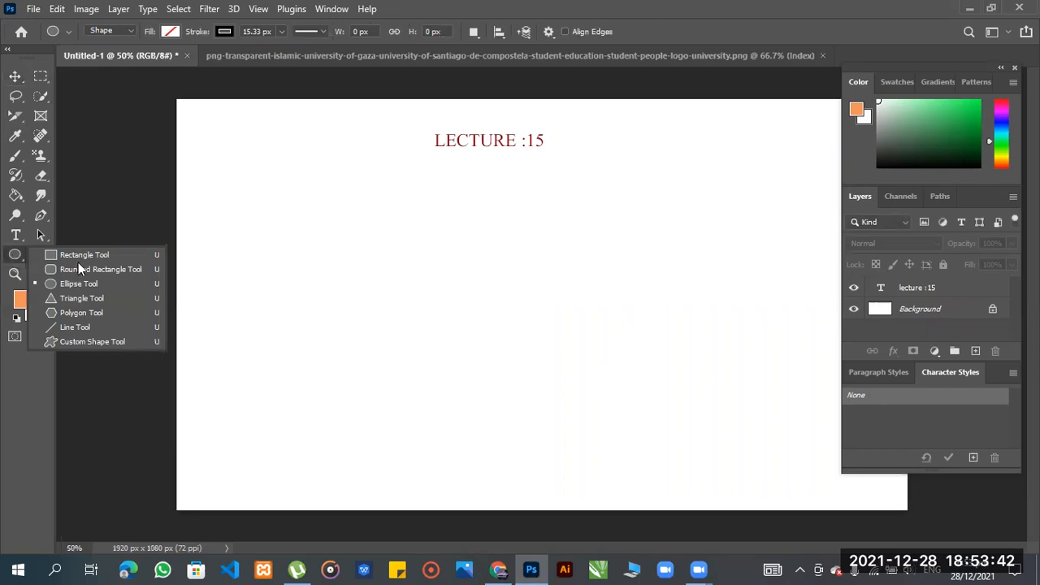
pyautogui.click(82, 284)
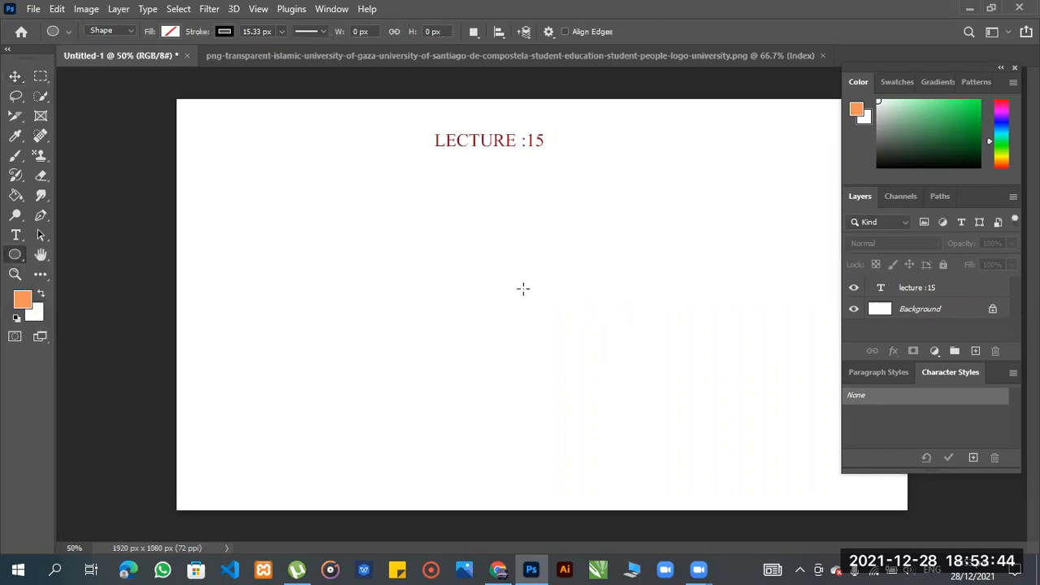
pyautogui.moveTo(433, 229); pyautogui.dragTo(723, 490)
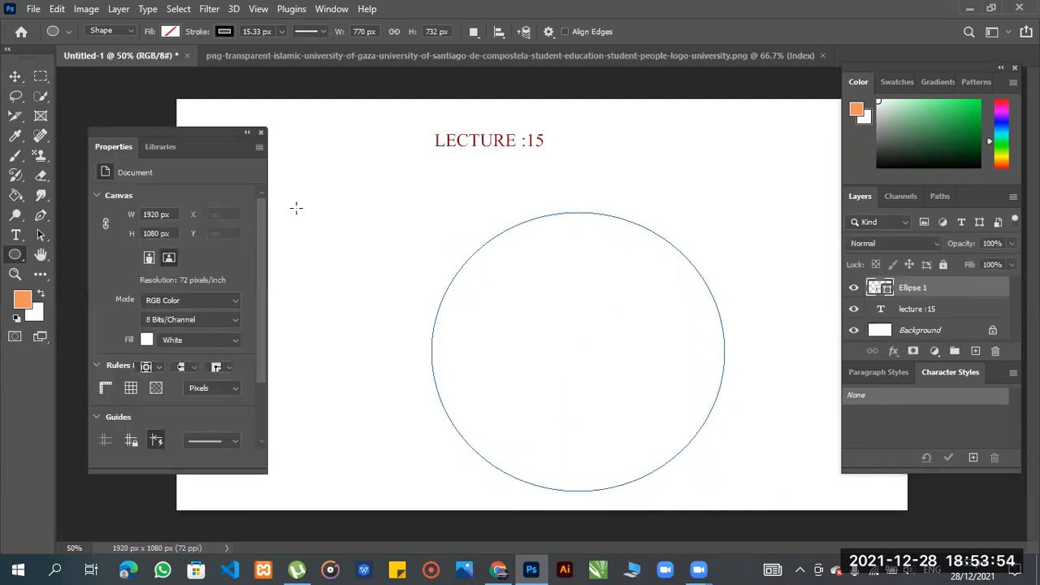
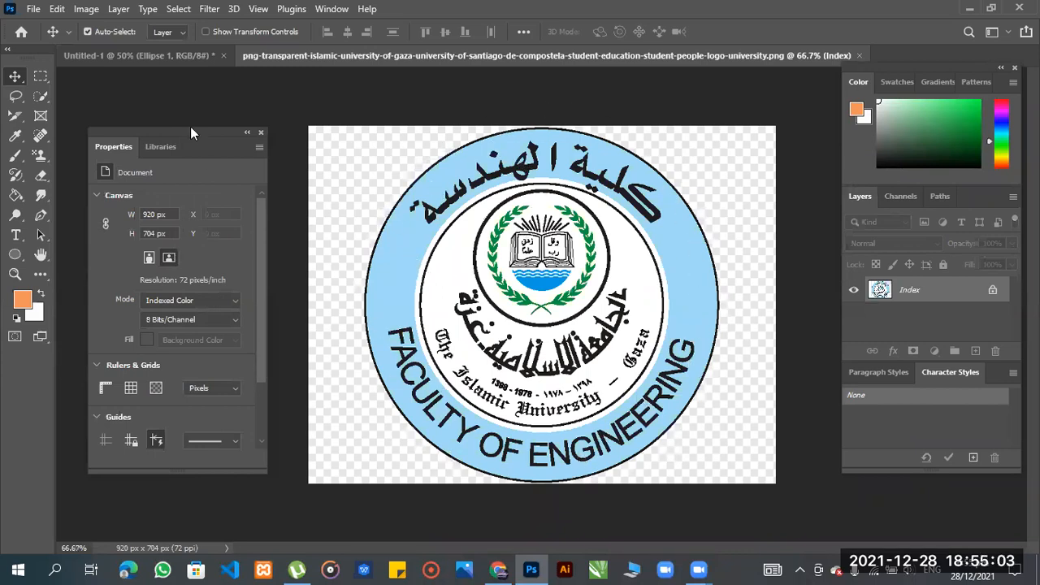
# Step: Draw a smaller unfilled circle, about 508 by 506 px, with a black outline inside the large circle on Untitled-1
pyautogui.click(155, 57)
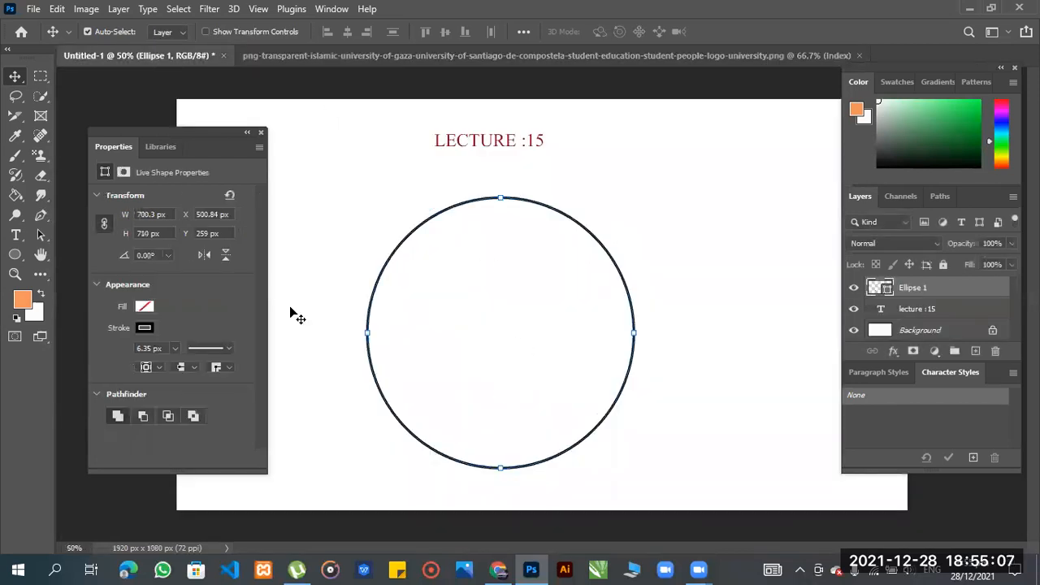
pyautogui.click(14, 257)
pyautogui.rightClick(14, 257)
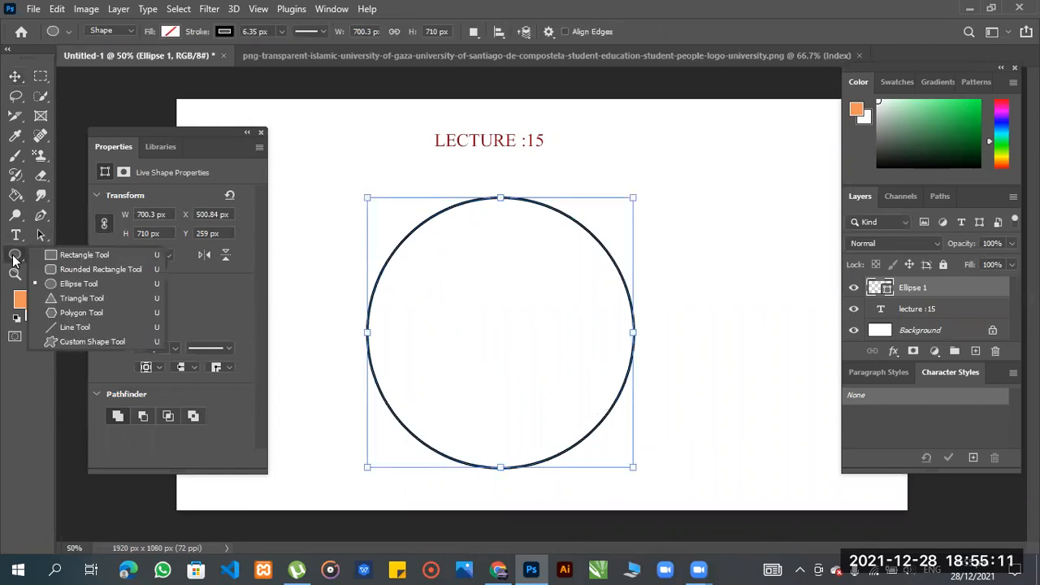
pyautogui.click(79, 284)
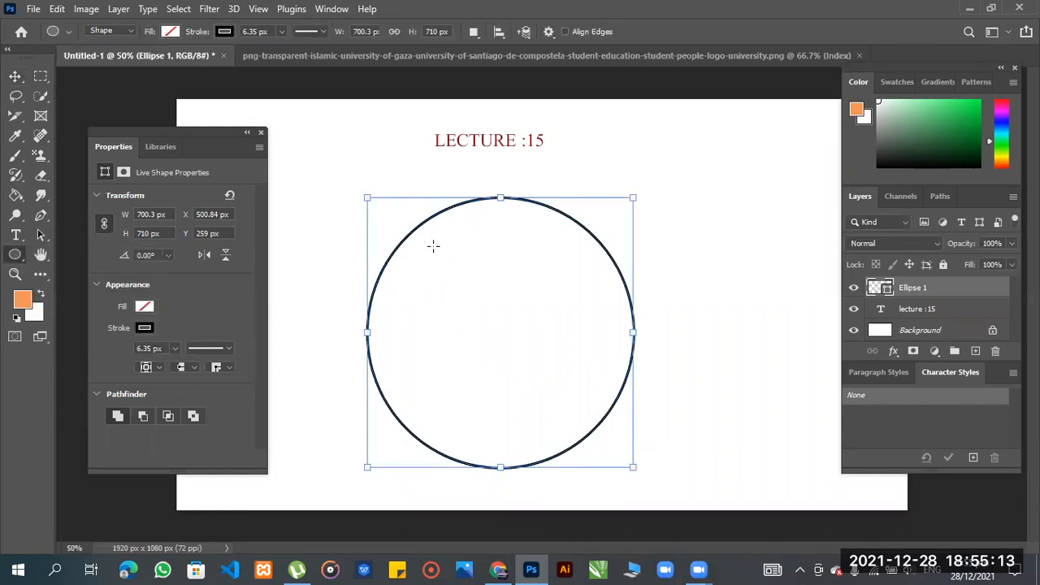
pyautogui.moveTo(413, 244); pyautogui.dragTo(605, 435)
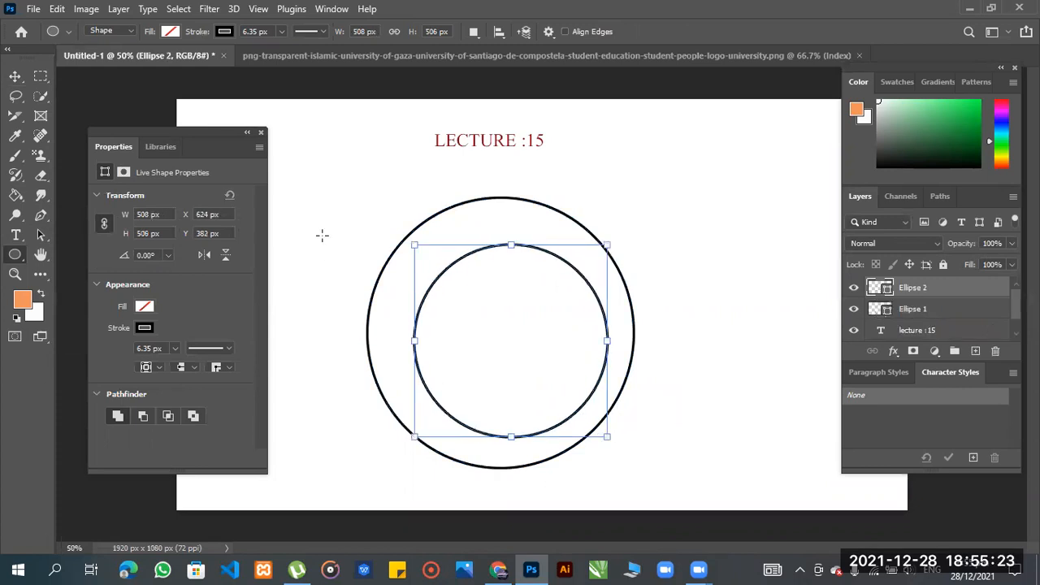
# Step: Remove the stroke from the inner circle
pyautogui.click(280, 32)
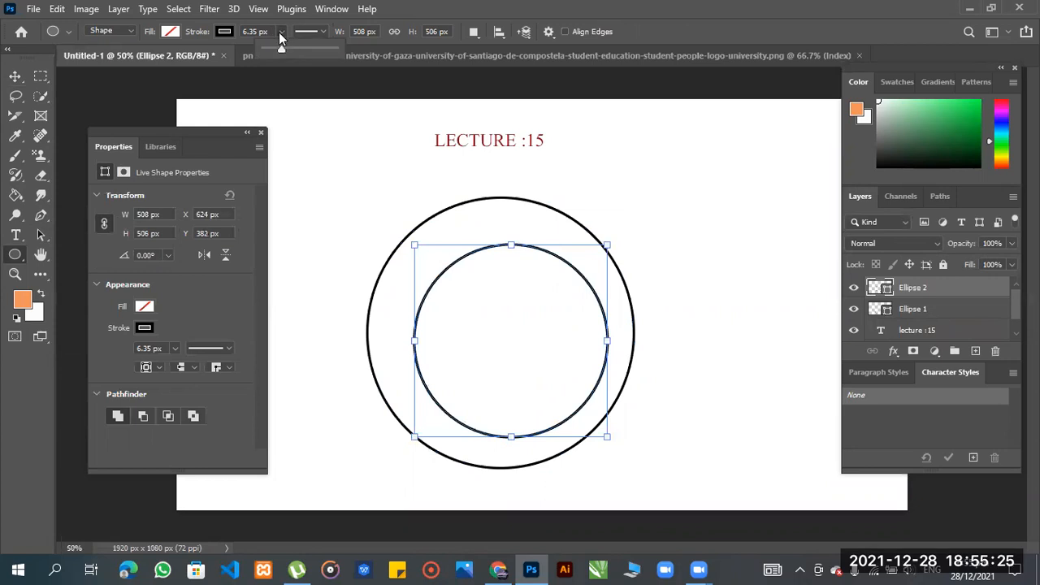
pyautogui.click(227, 34)
pyautogui.click(135, 62)
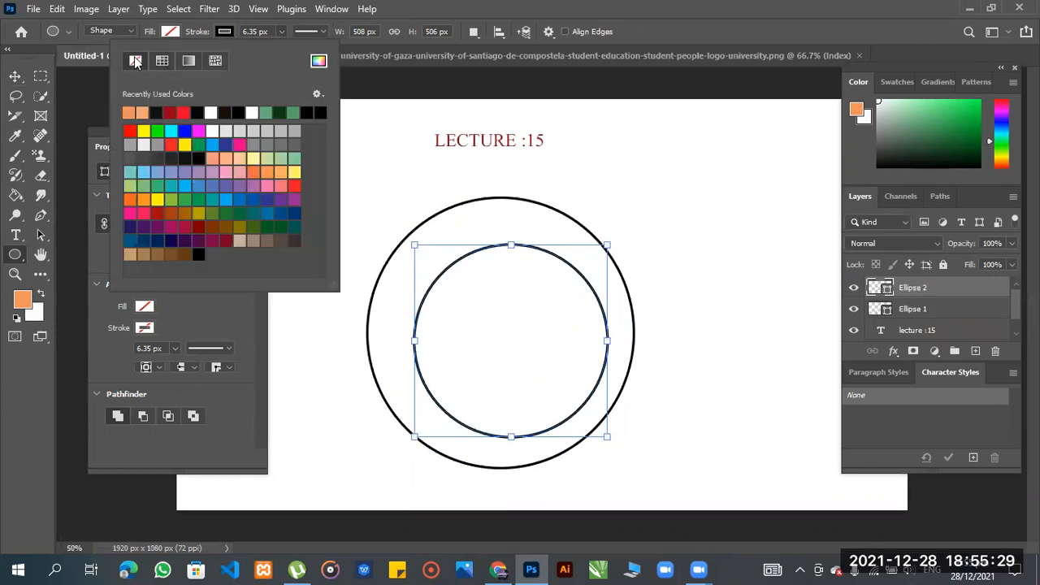
# Step: Sample the light blue (#a1dbf8) of the reference logo's outer ring and fill the inner circle with it
pyautogui.click(170, 32)
pyautogui.click(170, 31)
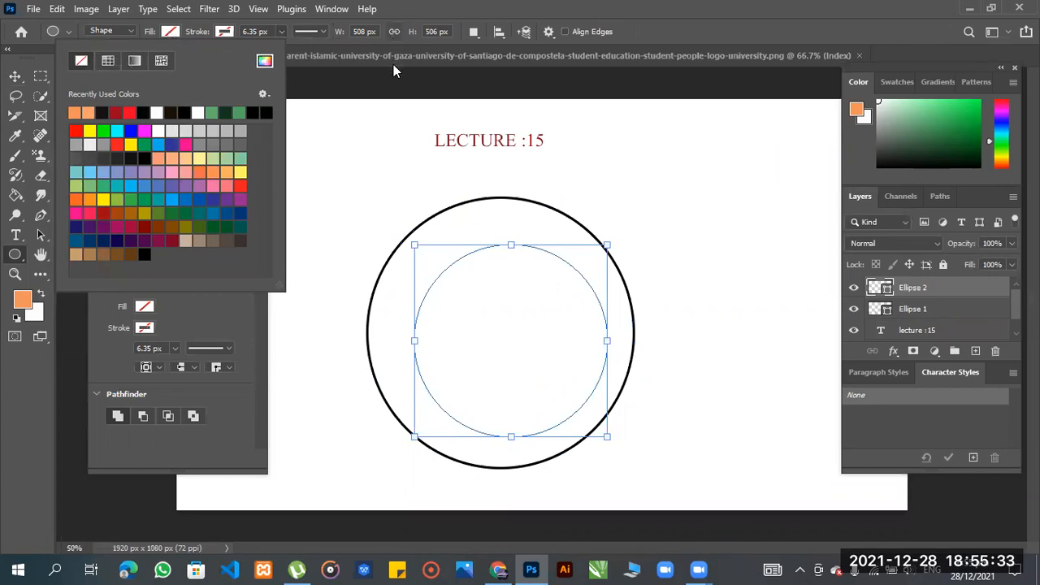
pyautogui.press('i')
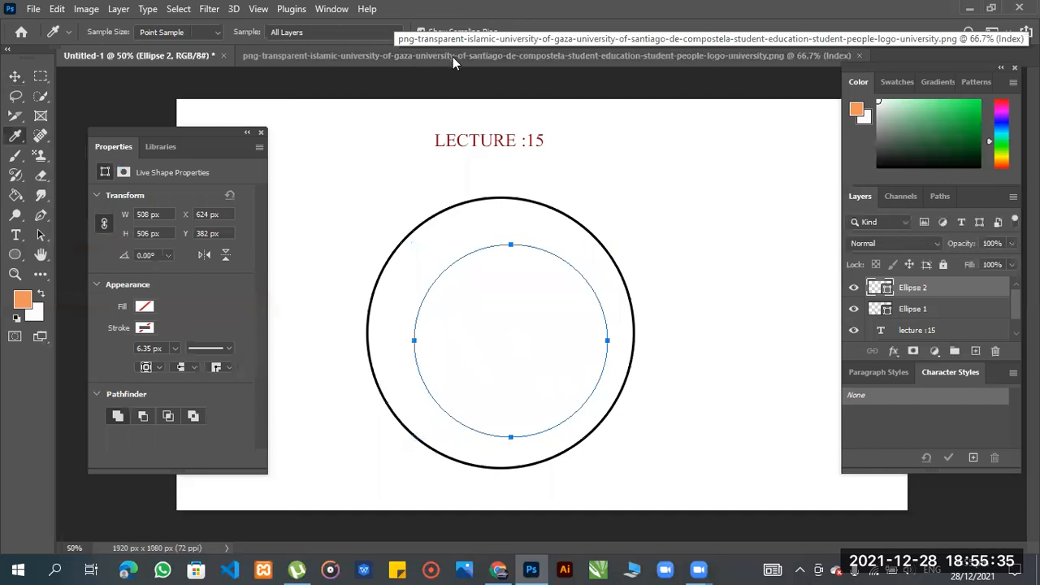
pyautogui.click(454, 57)
pyautogui.click(420, 224)
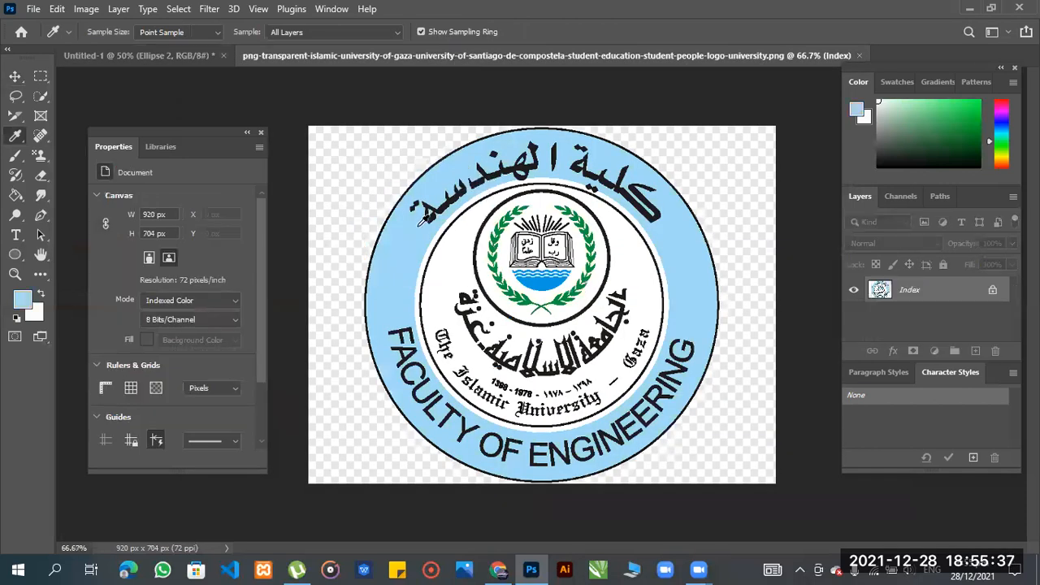
pyautogui.click(143, 55)
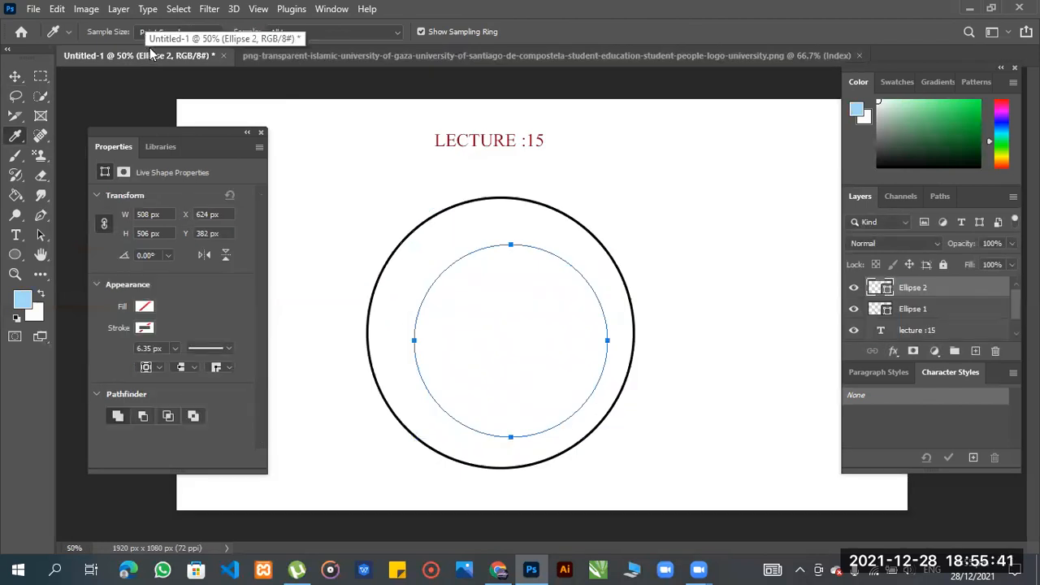
pyautogui.click(22, 301)
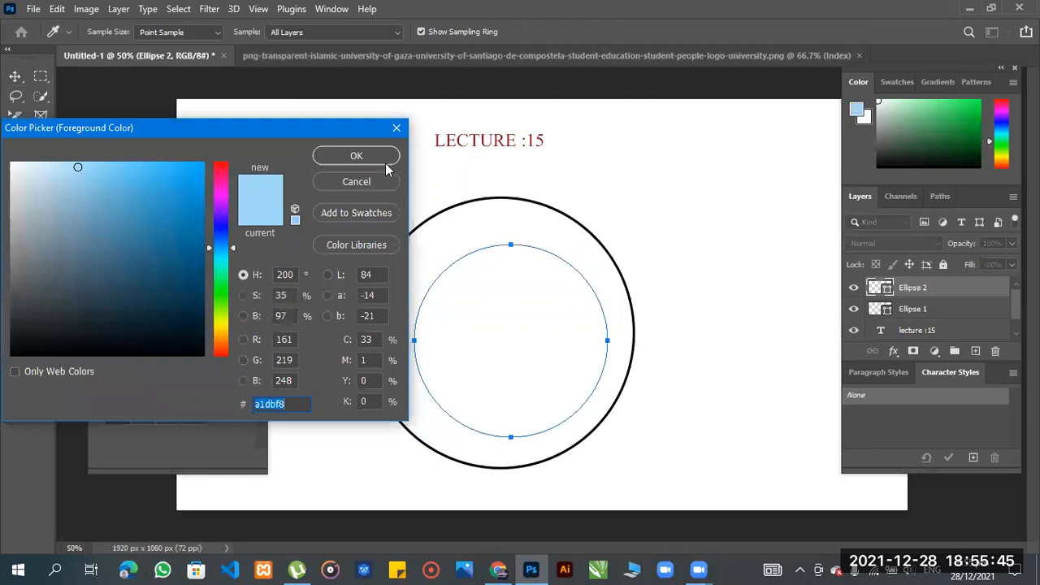
pyautogui.click(382, 156)
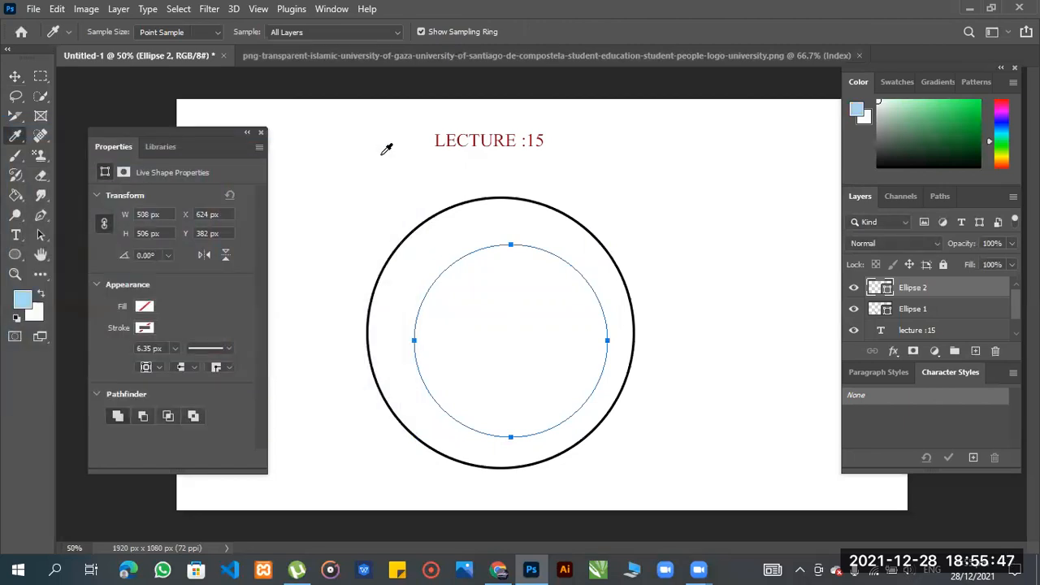
pyautogui.click(144, 306)
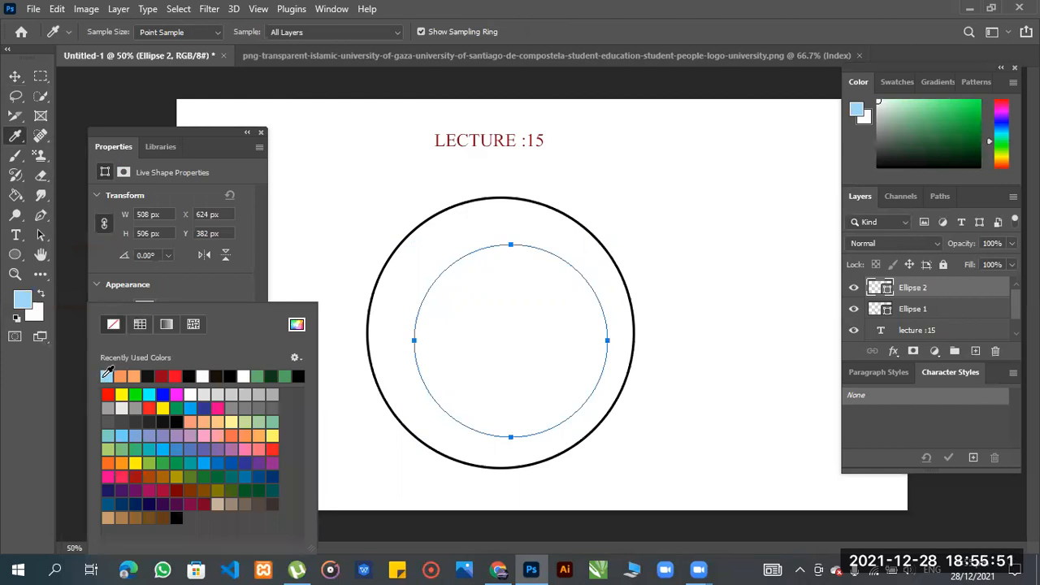
pyautogui.click(107, 375)
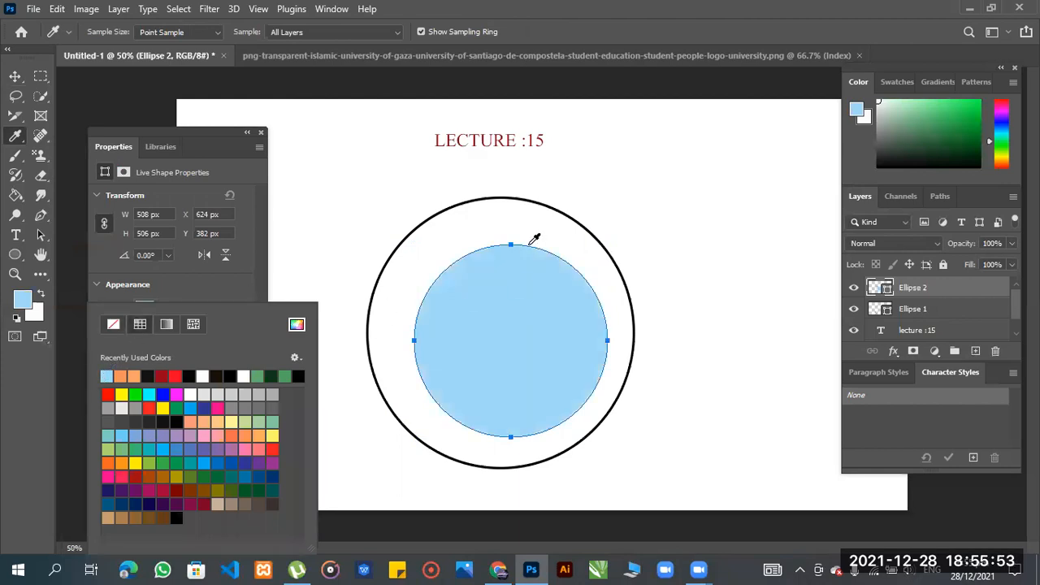
# Step: Move the blue circle slightly up and to the left inside the outlined circle
pyautogui.click(16, 75)
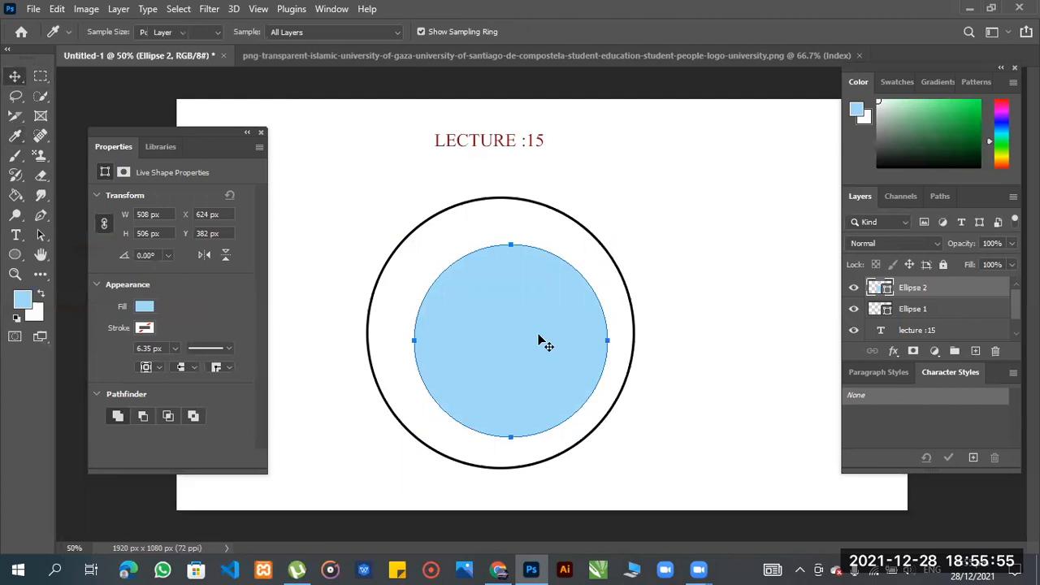
pyautogui.click(402, 336)
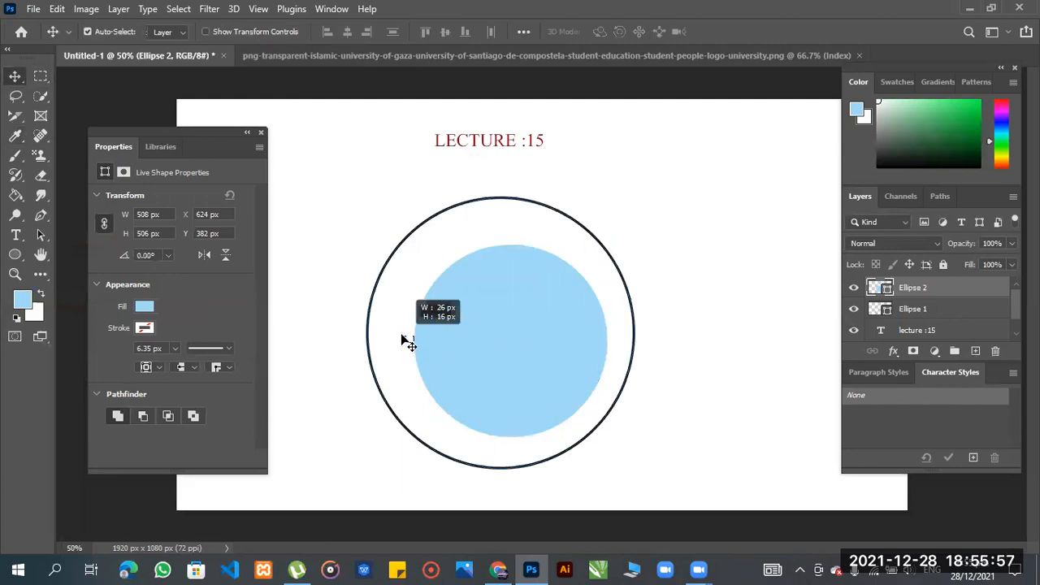
pyautogui.click(498, 335)
pyautogui.moveTo(499, 336)
pyautogui.mouseDown()
pyautogui.moveTo(471, 325)
pyautogui.moveTo(487, 321)
pyautogui.mouseUp()
# Step: Scale the outlined circle proportionally to 97.18% and center it around the blue circle
pyautogui.click(535, 470)
pyautogui.moveTo(537, 471); pyautogui.dragTo(504, 460)
pyautogui.hotkey('ctrl', 't')
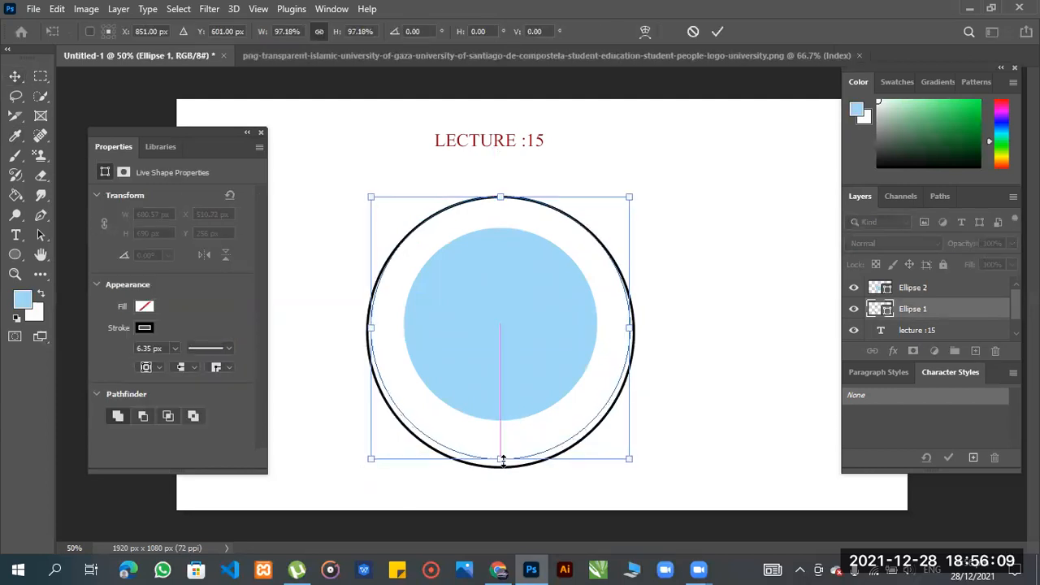
pyautogui.moveTo(515, 377)
pyautogui.mouseDown()
pyautogui.moveTo(507, 386)
pyautogui.moveTo(512, 377)
pyautogui.mouseUp()
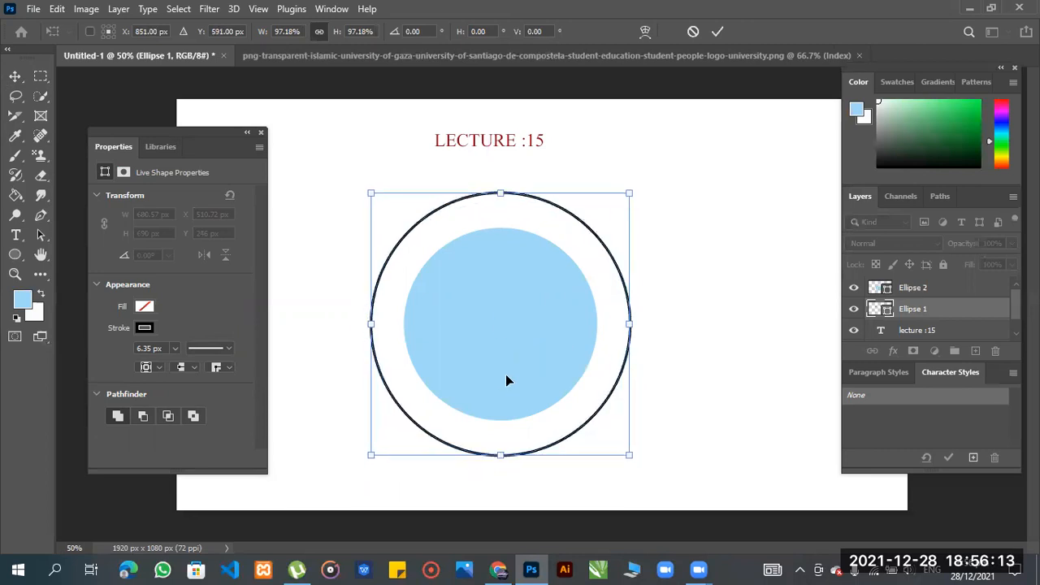
pyautogui.click(16, 78)
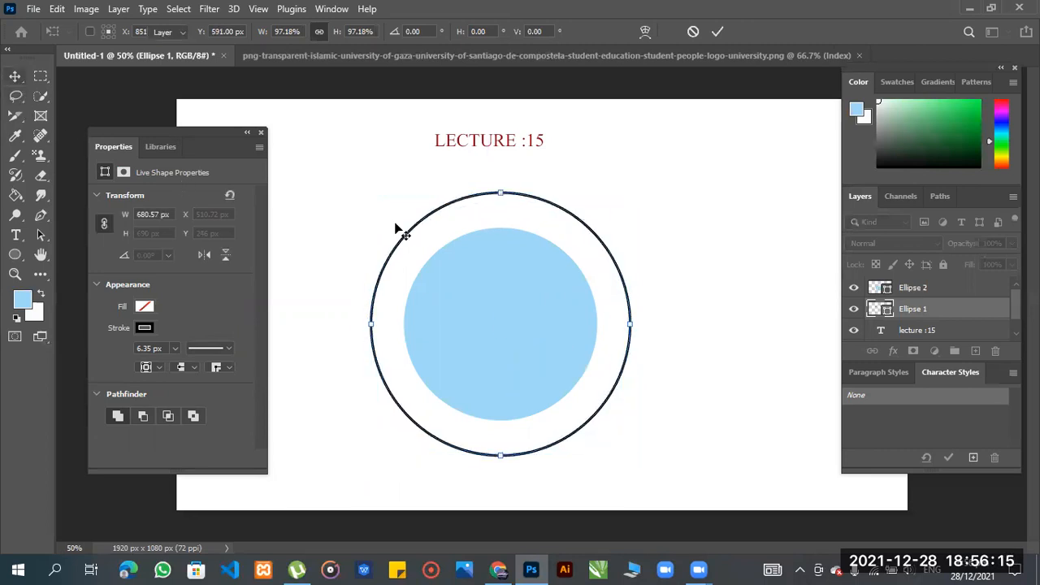
# Step: Scale the blue circle proportionally to 113.61% and center it inside the outlined circle
pyautogui.click(480, 309)
pyautogui.click(479, 309)
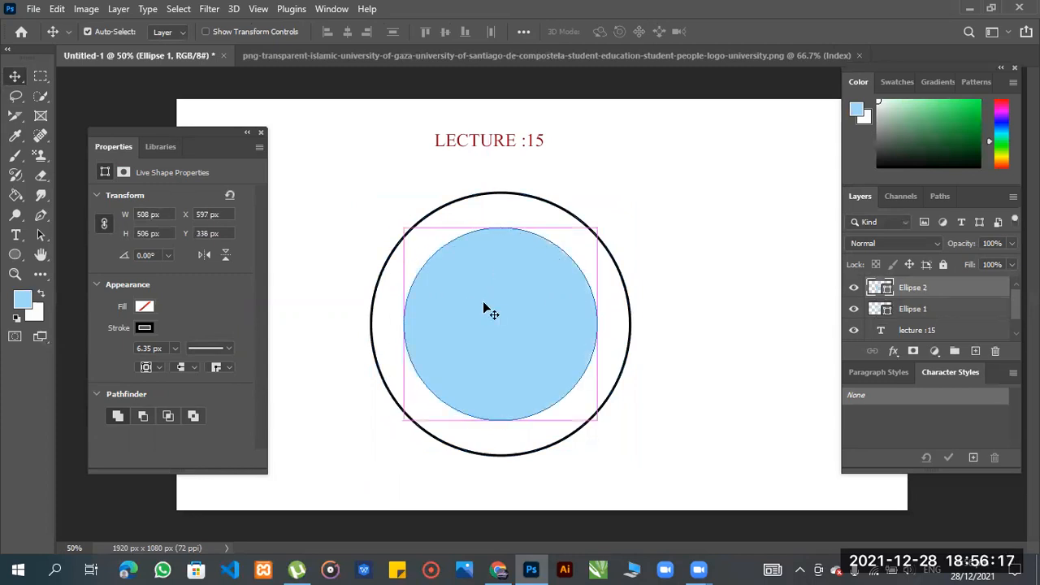
pyautogui.hotkey('ctrl', 't')
pyautogui.moveTo(597, 421); pyautogui.dragTo(639, 461)
pyautogui.moveTo(539, 376); pyautogui.dragTo(515, 355)
pyautogui.moveTo(615, 441); pyautogui.dragTo(610, 428)
pyautogui.moveTo(505, 363); pyautogui.dragTo(505, 367)
pyautogui.moveTo(611, 443); pyautogui.dragTo(602, 432)
pyautogui.moveTo(510, 367)
pyautogui.mouseDown()
pyautogui.moveTo(504, 356)
pyautogui.moveTo(520, 350)
pyautogui.mouseUp()
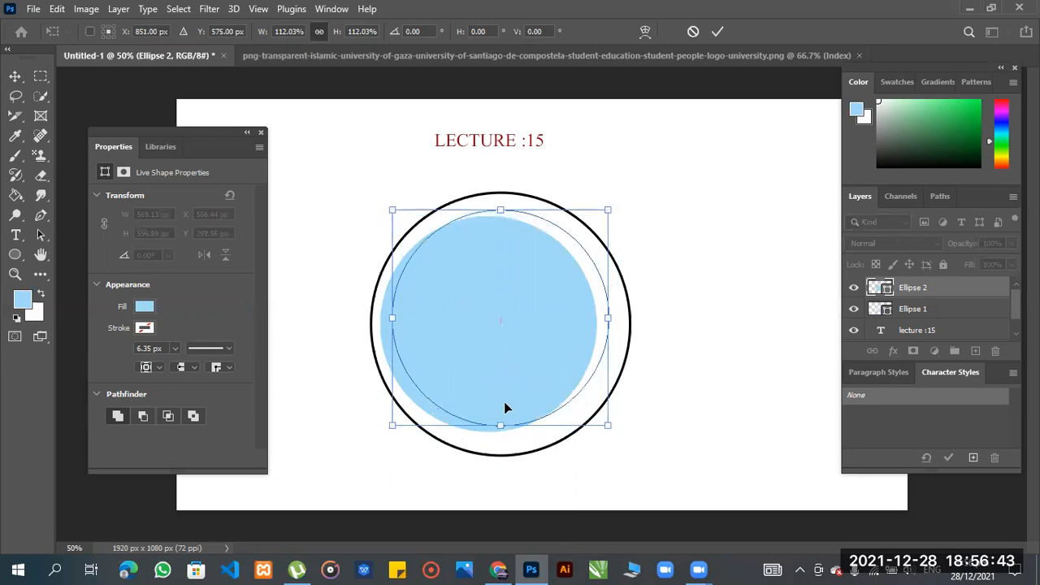
pyautogui.moveTo(500, 428); pyautogui.dragTo(501, 431)
pyautogui.moveTo(512, 350); pyautogui.dragTo(512, 357)
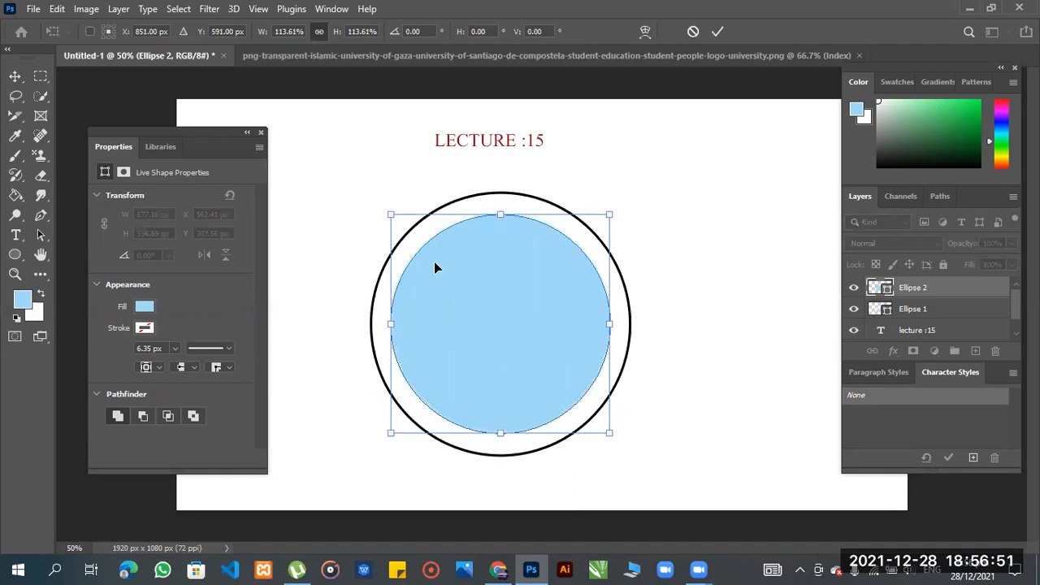
pyautogui.moveTo(477, 296); pyautogui.dragTo(468, 292)
pyautogui.click(465, 54)
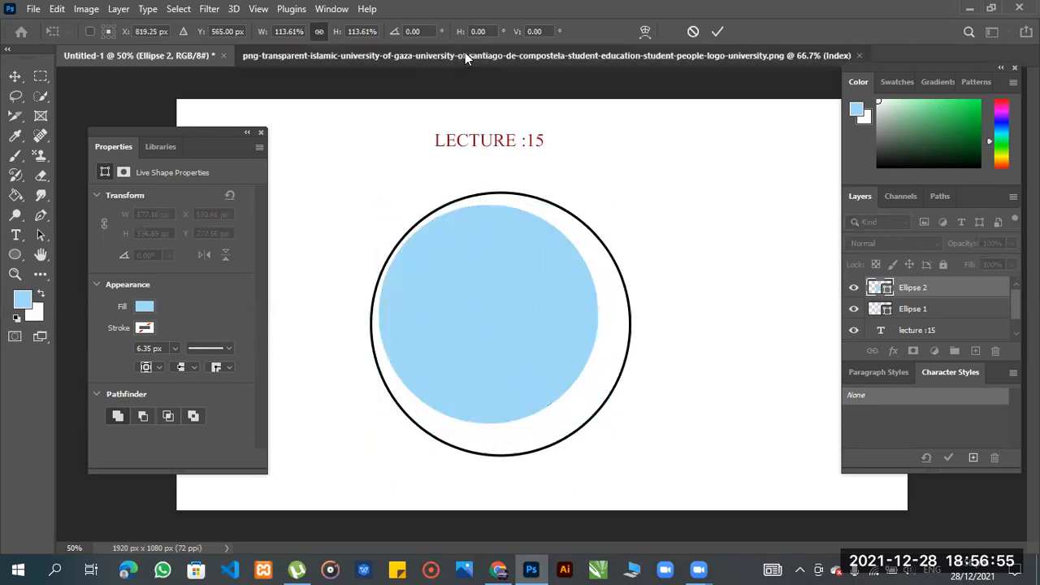
pyautogui.click(188, 56)
pyautogui.moveTo(483, 296)
pyautogui.mouseDown()
pyautogui.moveTo(473, 287)
pyautogui.moveTo(483, 293)
pyautogui.mouseUp()
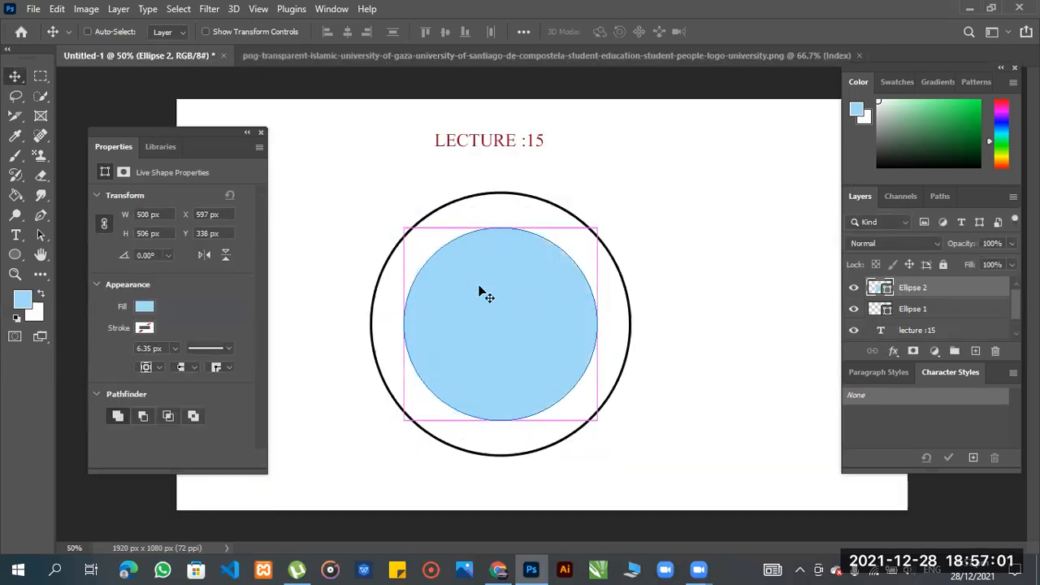
# Step: Scale the blue circle proportionally to 131.37% and move it out to the lower right of the outlined circle
pyautogui.hotkey('ctrl', 't')
pyautogui.moveTo(595, 420); pyautogui.dragTo(624, 446)
pyautogui.moveTo(404, 229); pyautogui.dragTo(365, 200)
pyautogui.moveTo(512, 358); pyautogui.dragTo(525, 370)
pyautogui.moveTo(591, 319); pyautogui.dragTo(643, 269)
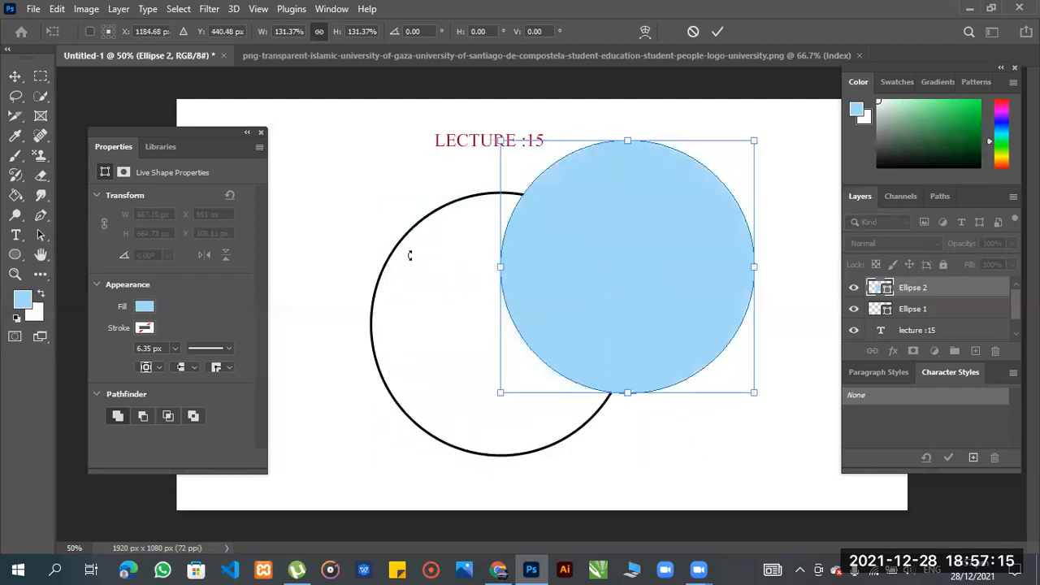
pyautogui.moveTo(625, 295); pyautogui.dragTo(666, 376)
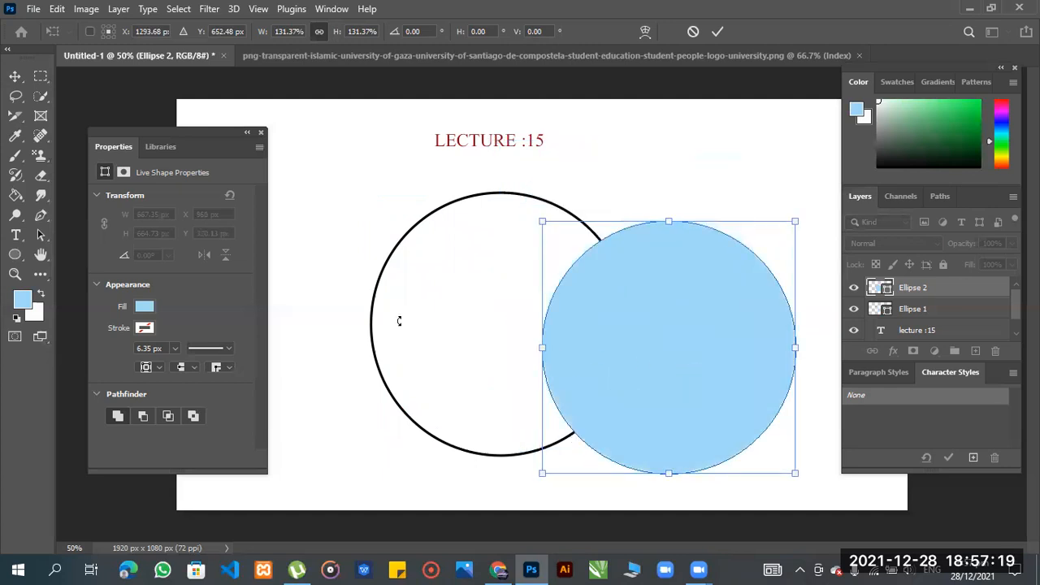
pyautogui.press('Return')
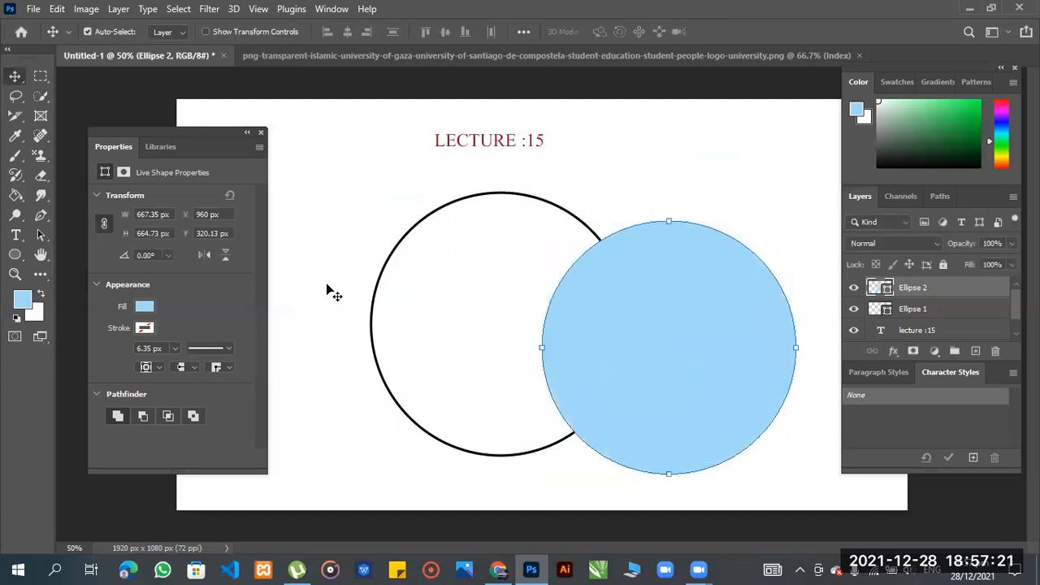
# Step: Move the outlined circle and the blue circle fully apart and delete the outlined circle
pyautogui.moveTo(379, 277); pyautogui.dragTo(323, 289)
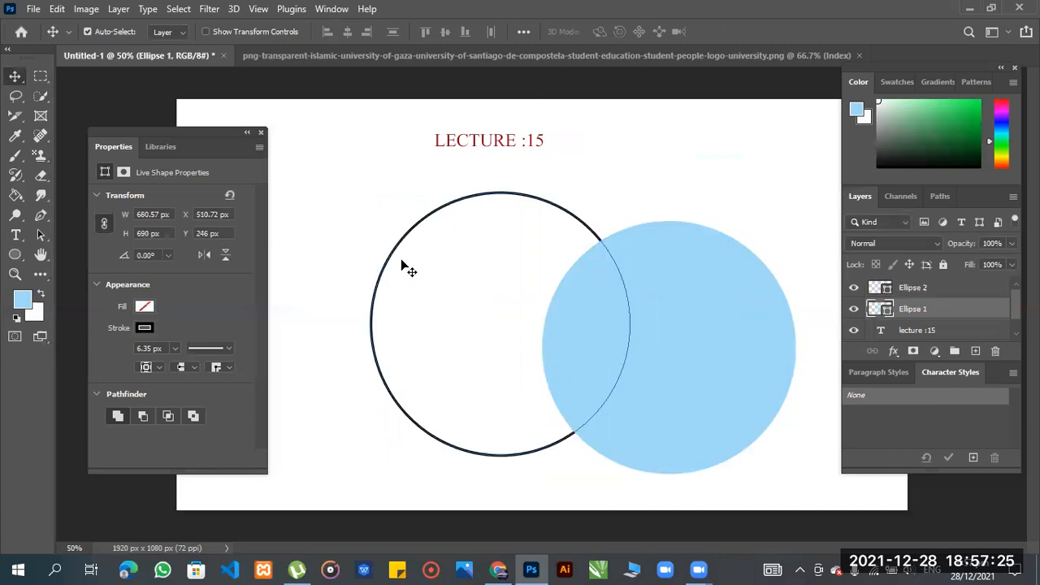
pyautogui.moveTo(431, 218); pyautogui.dragTo(406, 218)
pyautogui.click(636, 216)
pyautogui.moveTo(653, 297); pyautogui.dragTo(736, 227)
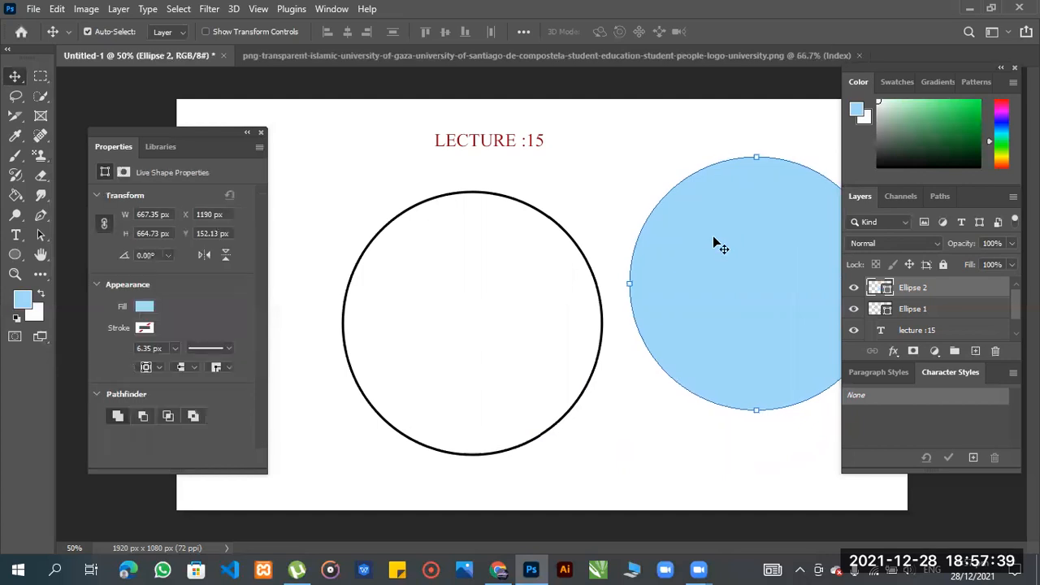
pyautogui.click(357, 275)
pyautogui.press('Delete')
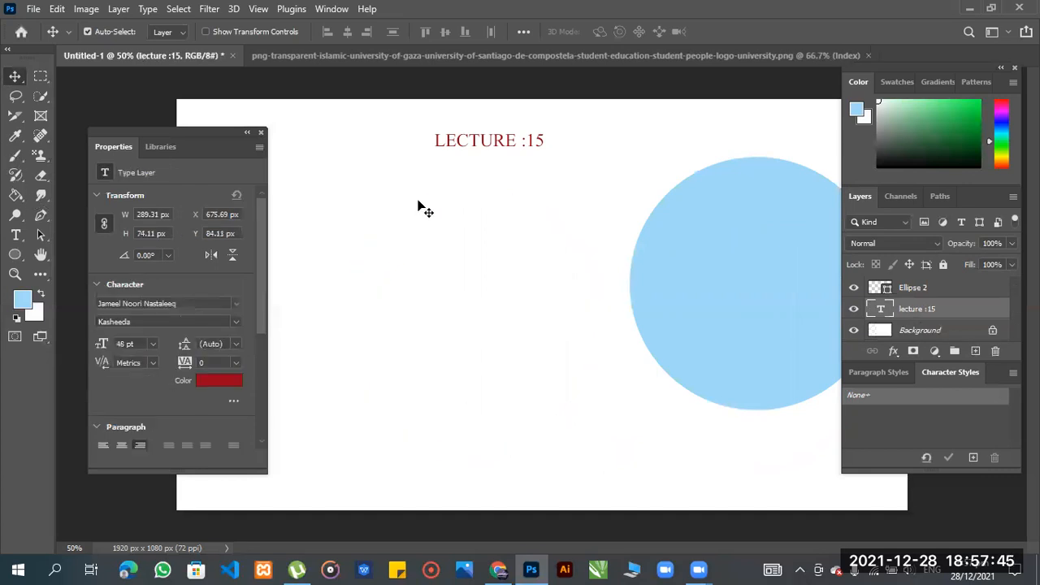
# Step: Move the blue circle left to the area below the LECTURE :15 title
pyautogui.click(14, 254)
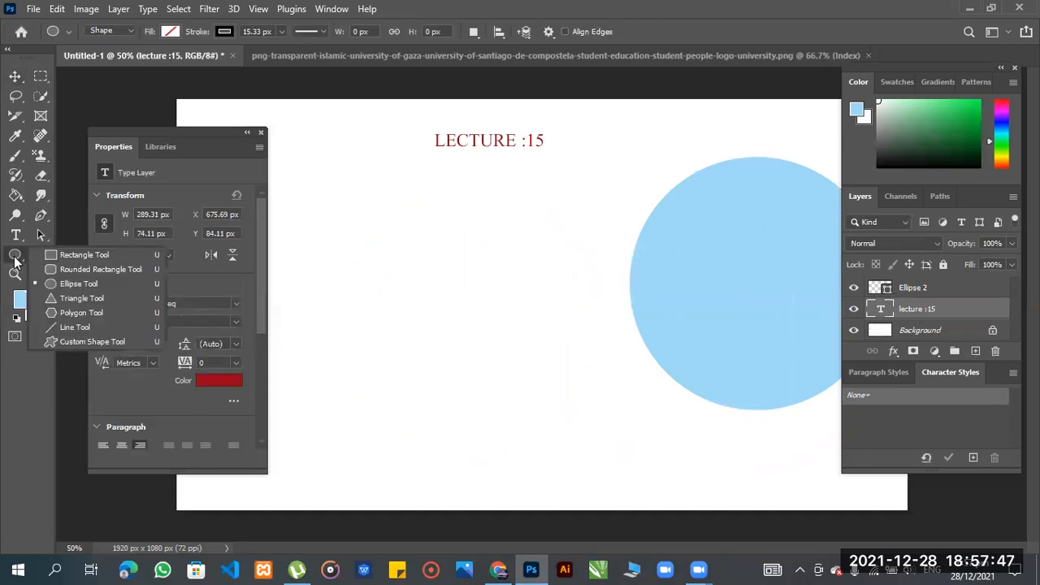
pyautogui.click(67, 285)
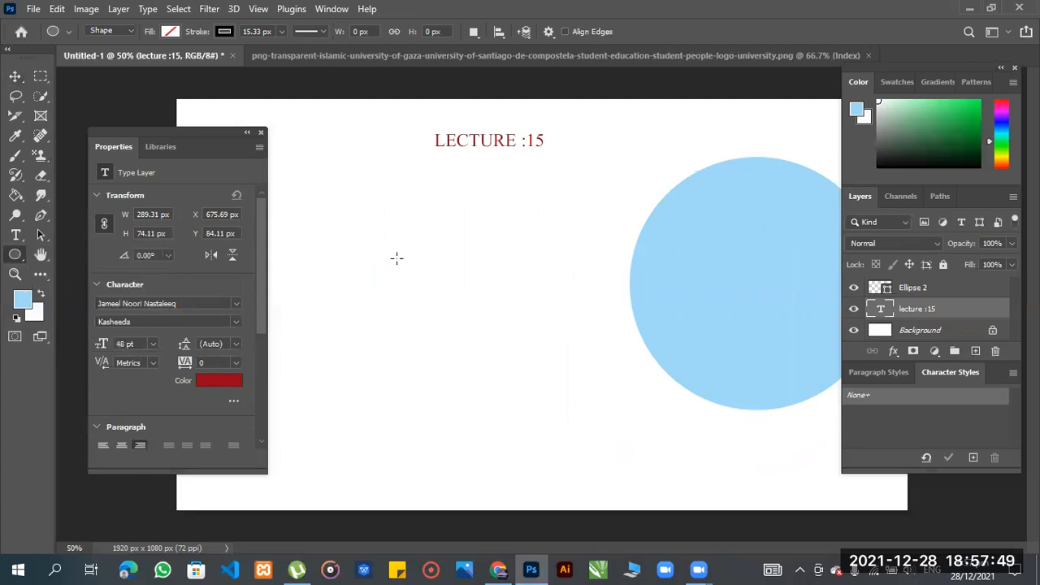
pyautogui.click(15, 76)
pyautogui.moveTo(677, 227); pyautogui.dragTo(398, 255)
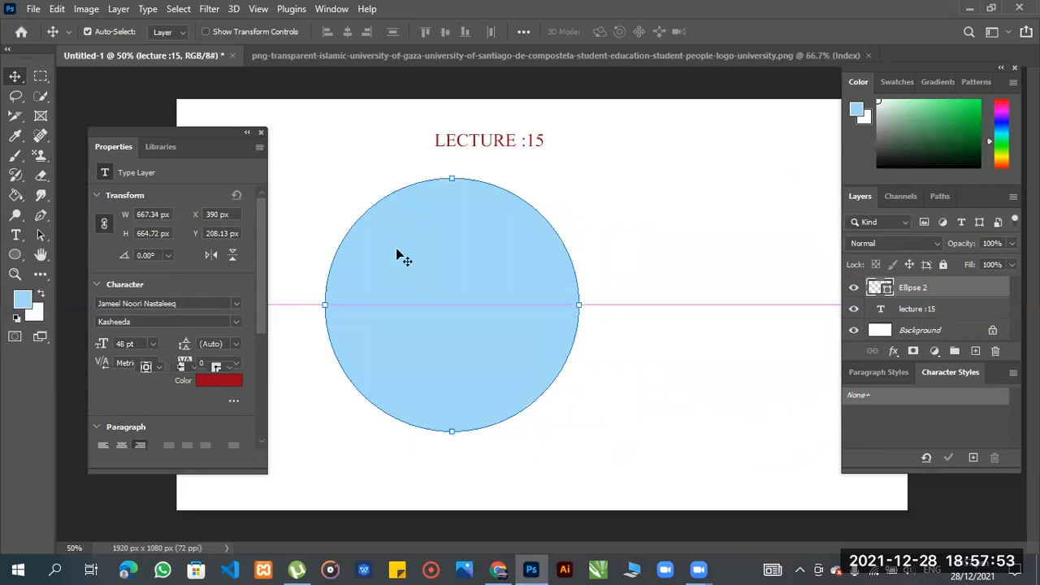
pyautogui.rightClick(397, 255)
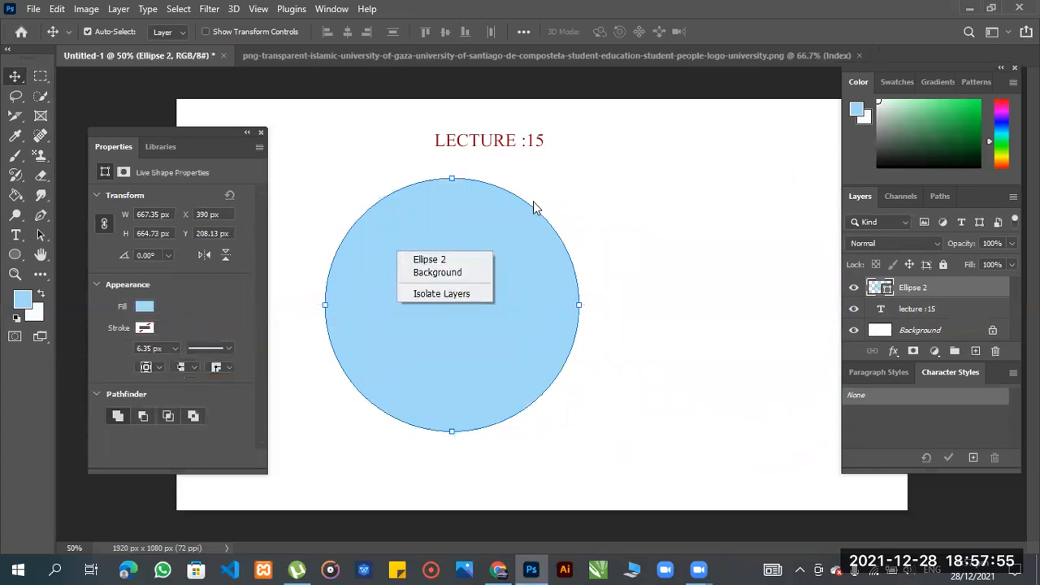
pyautogui.click(517, 220)
# Step: Duplicate the blue circle to its right and scale the copy proportionally to 115.32%
pyautogui.moveTo(515, 216); pyautogui.dragTo(677, 234)
pyautogui.moveTo(573, 303); pyautogui.dragTo(664, 294)
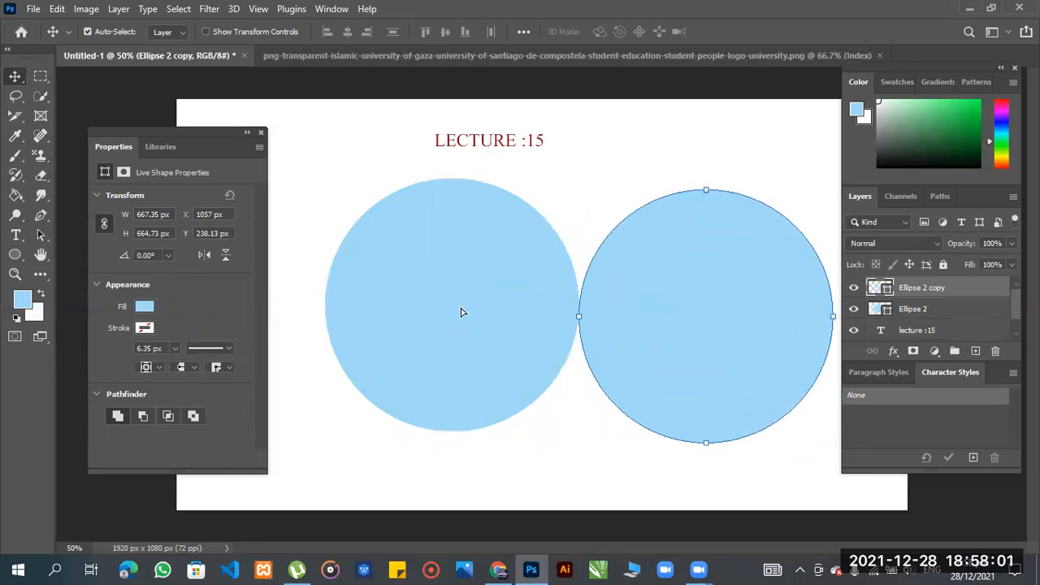
pyautogui.moveTo(460, 312); pyautogui.dragTo(448, 311)
pyautogui.moveTo(685, 293); pyautogui.dragTo(670, 296)
pyautogui.hotkey('ctrl', 't')
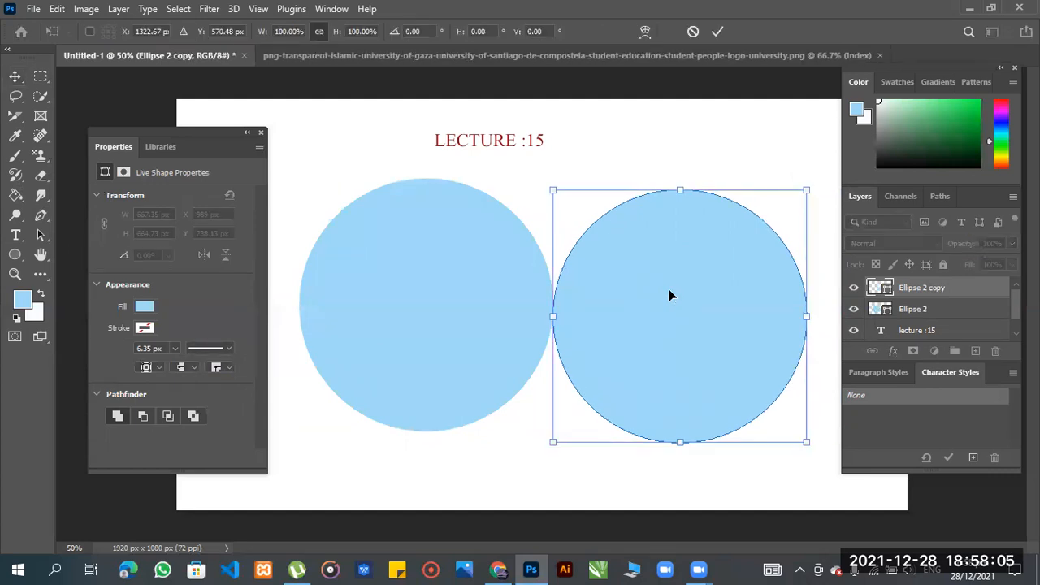
pyautogui.moveTo(817, 450); pyautogui.dragTo(860, 482)
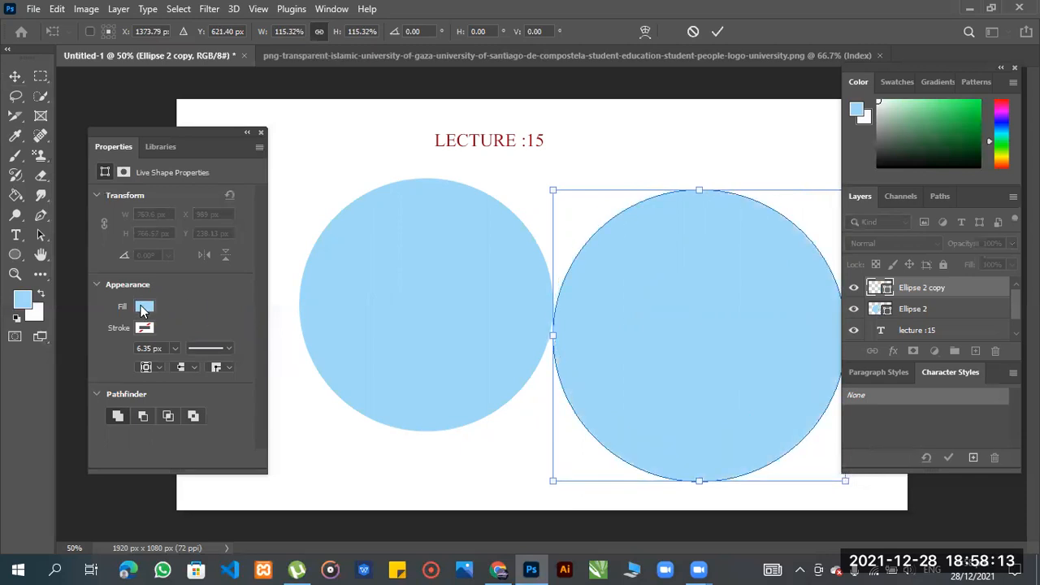
pyautogui.click(16, 76)
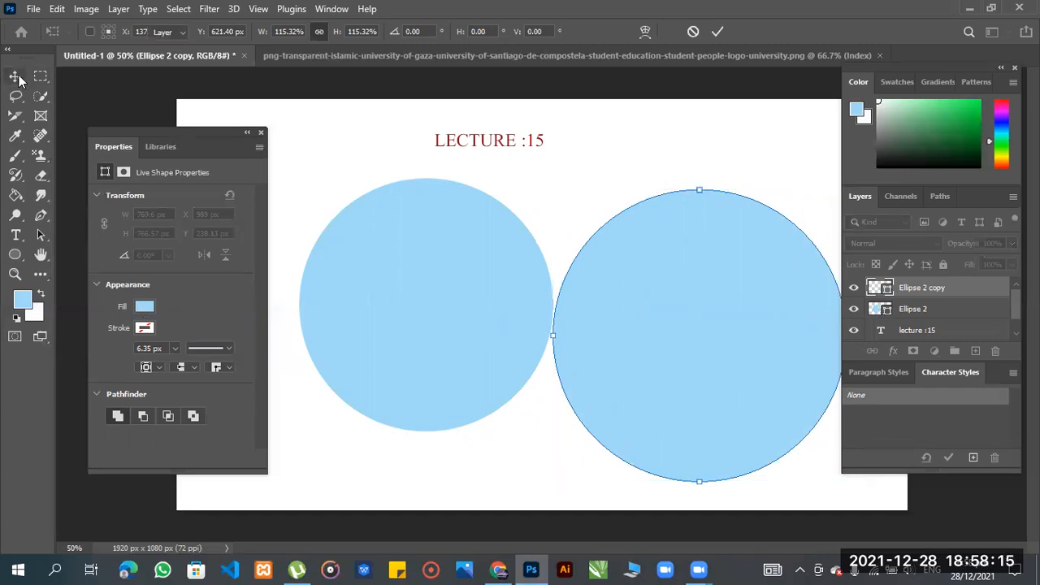
# Step: Remove the enlarged copy's fill and give it a black stroke with a width of 5.71 px
pyautogui.click(141, 305)
pyautogui.click(112, 325)
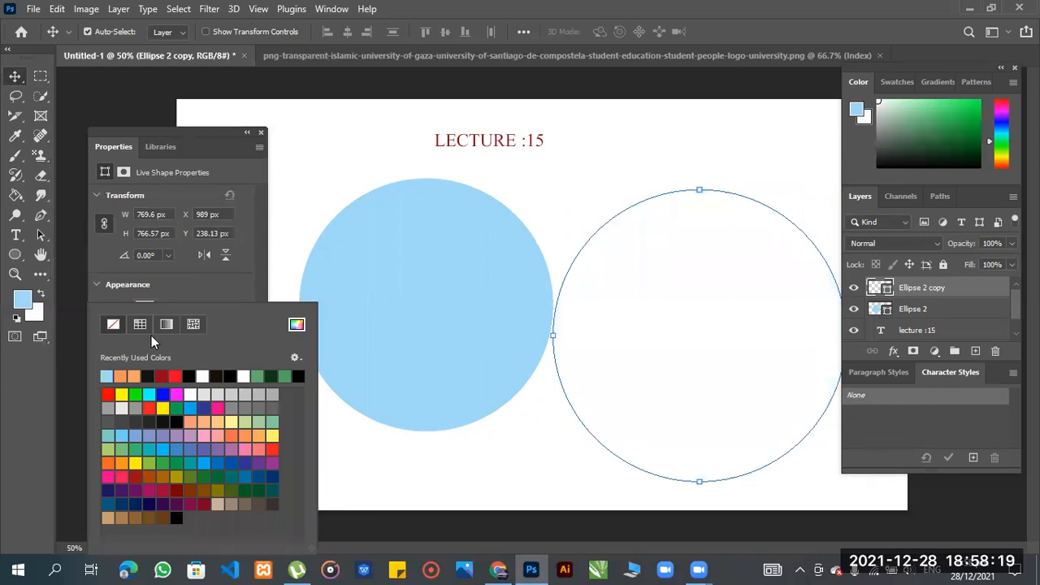
pyautogui.click(195, 298)
pyautogui.click(144, 327)
pyautogui.click(232, 376)
pyautogui.click(233, 282)
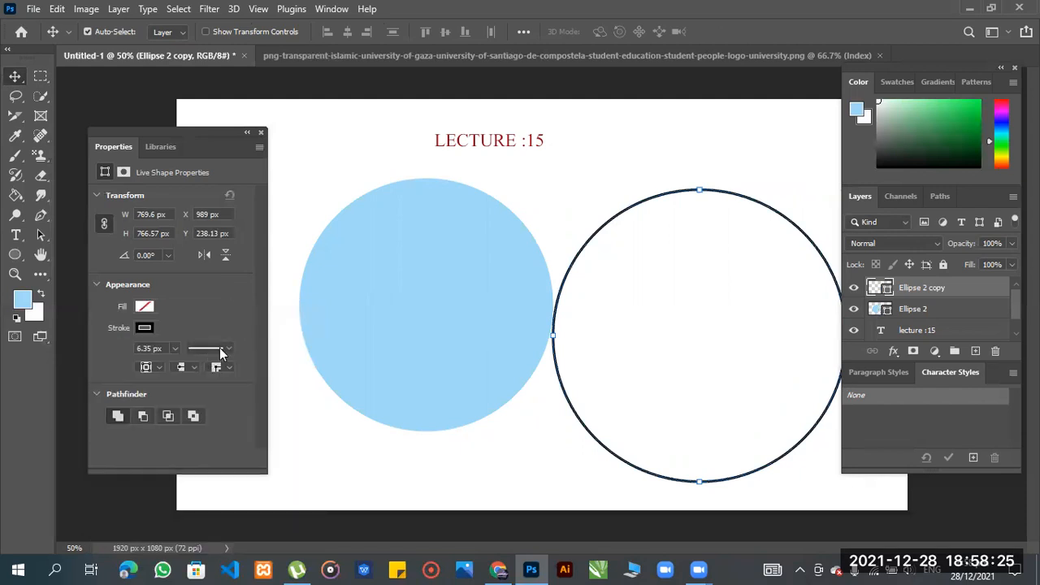
pyautogui.click(176, 350)
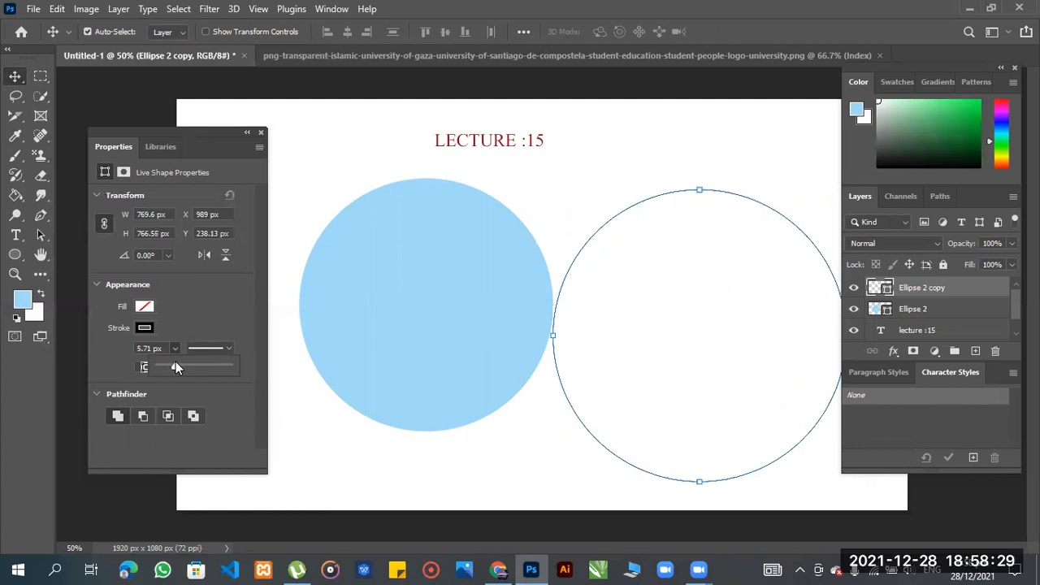
# Step: Move the black-outlined circle under the title and center the blue circle inside it
pyautogui.click(595, 222)
pyautogui.moveTo(594, 225); pyautogui.dragTo(401, 213)
pyautogui.moveTo(481, 266); pyautogui.dragTo(538, 281)
pyautogui.moveTo(537, 281); pyautogui.dragTo(537, 281)
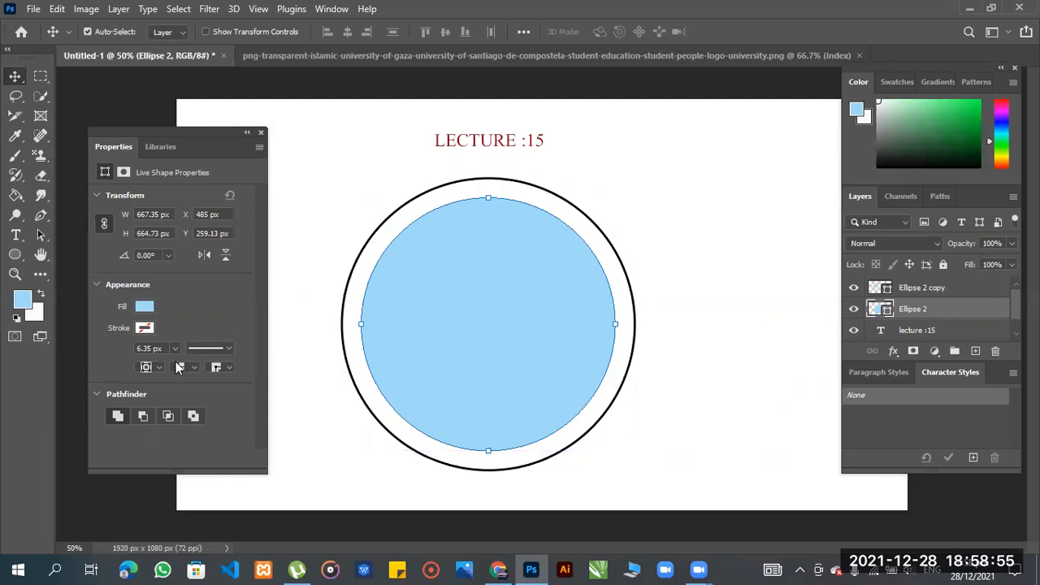
# Step: Try removing the inner blue circle's fill and undo the removal
pyautogui.click(143, 307)
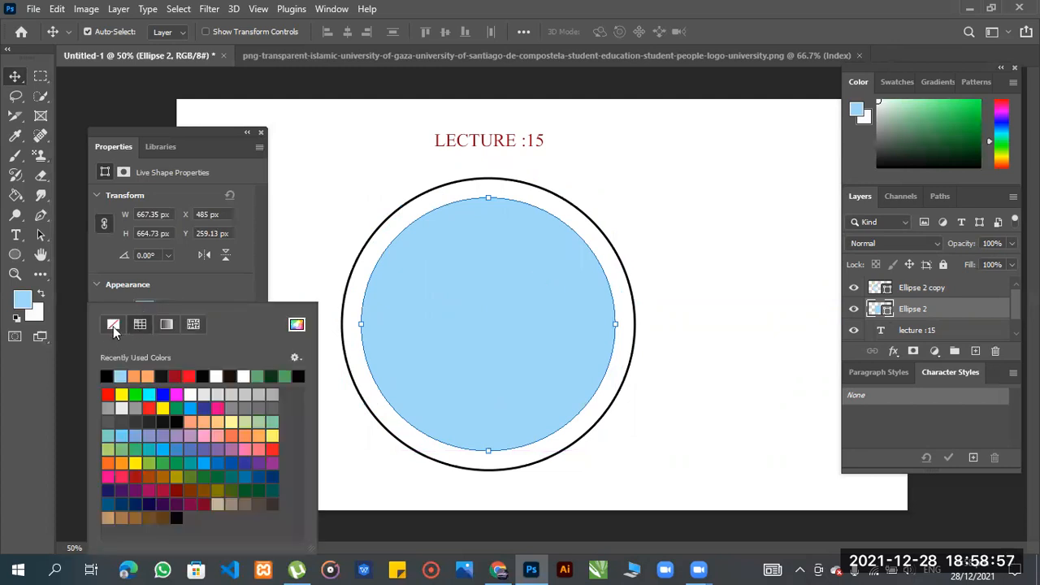
pyautogui.click(113, 324)
pyautogui.click(286, 290)
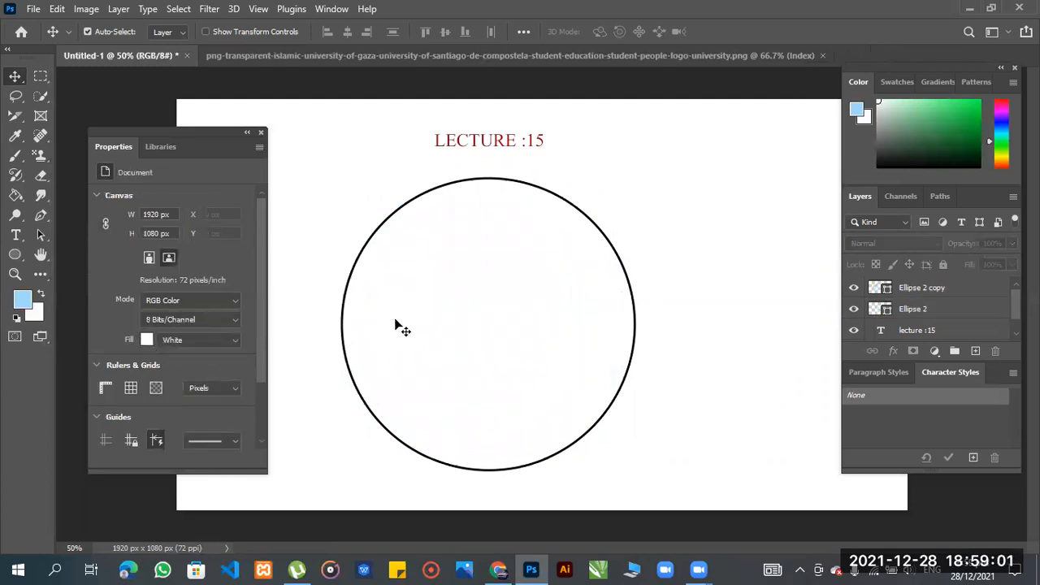
pyautogui.hotkey('ctrl', 'z')
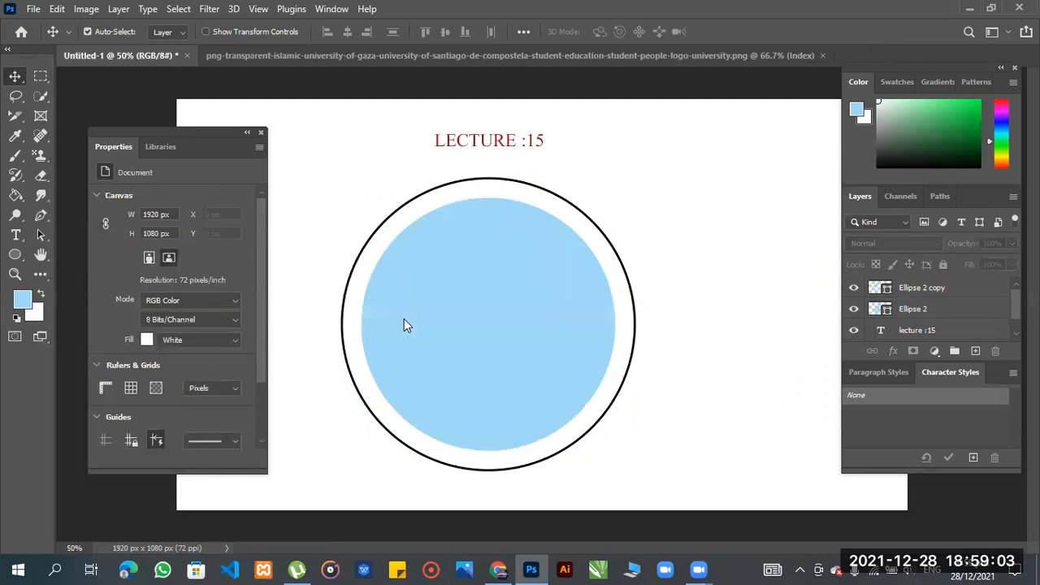
# Step: Give the inner circle a light blue stroke and remove its fill
pyautogui.keyDown('ctrl'); pyautogui.click(406, 319); pyautogui.keyUp('ctrl')
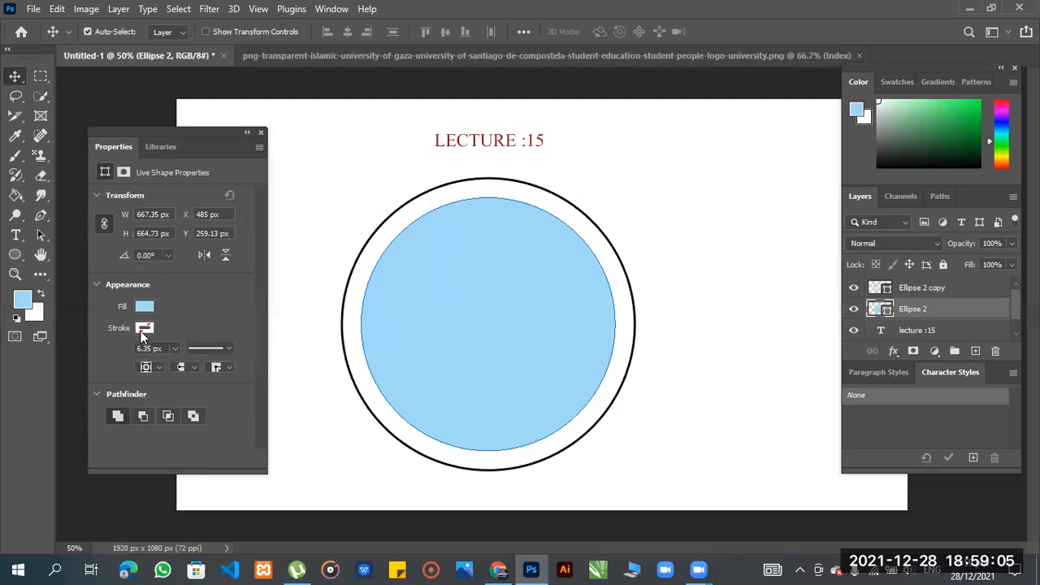
pyautogui.click(144, 329)
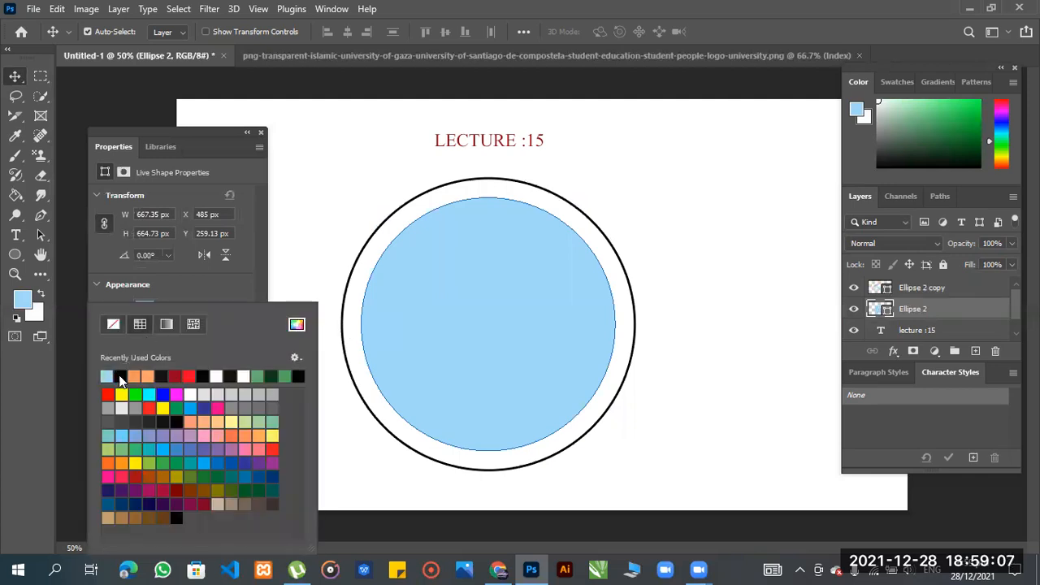
pyautogui.click(226, 278)
pyautogui.click(143, 305)
pyautogui.click(113, 325)
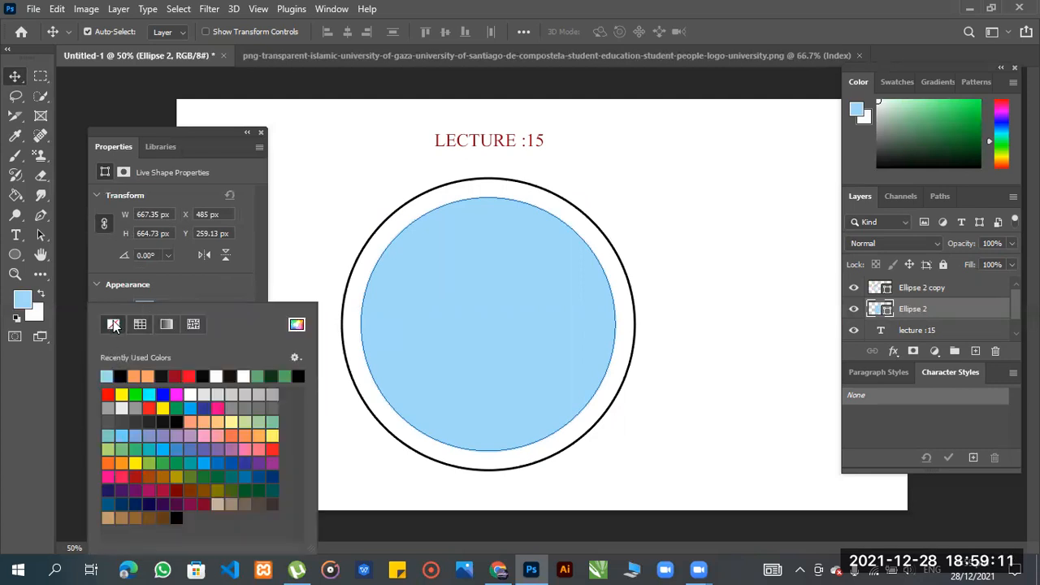
pyautogui.click(239, 283)
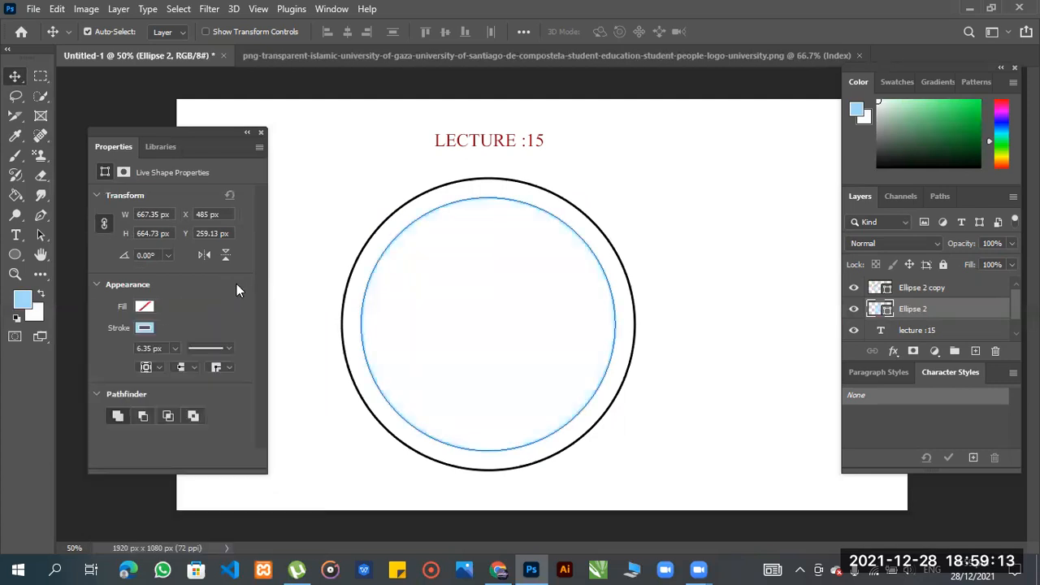
# Step: Widen the inner circle's blue stroke to 99.69 px so it fills the band inside the black outline
pyautogui.click(174, 348)
pyautogui.moveTo(178, 361); pyautogui.dragTo(216, 366)
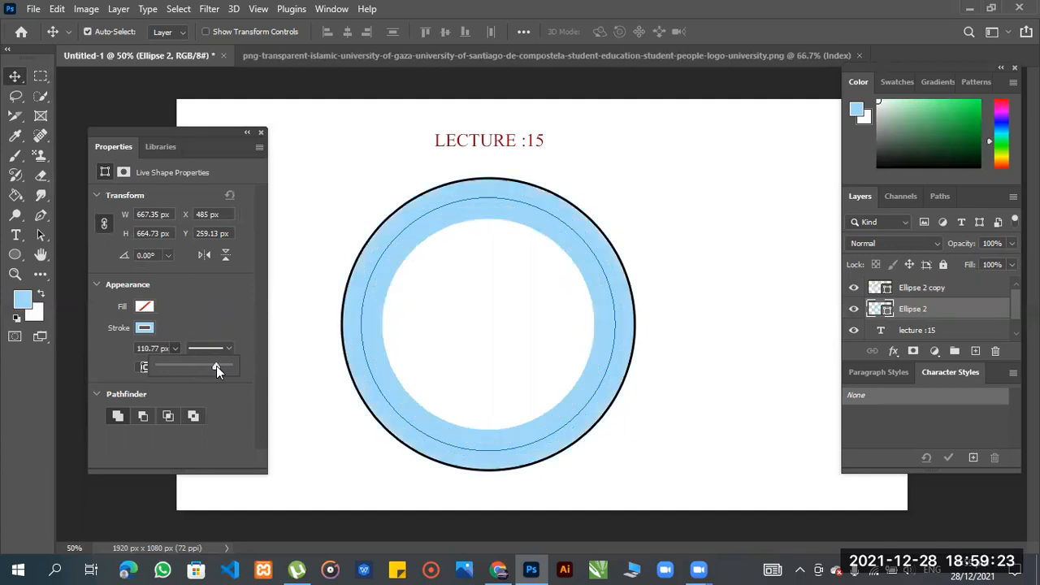
pyautogui.moveTo(217, 366); pyautogui.dragTo(215, 366)
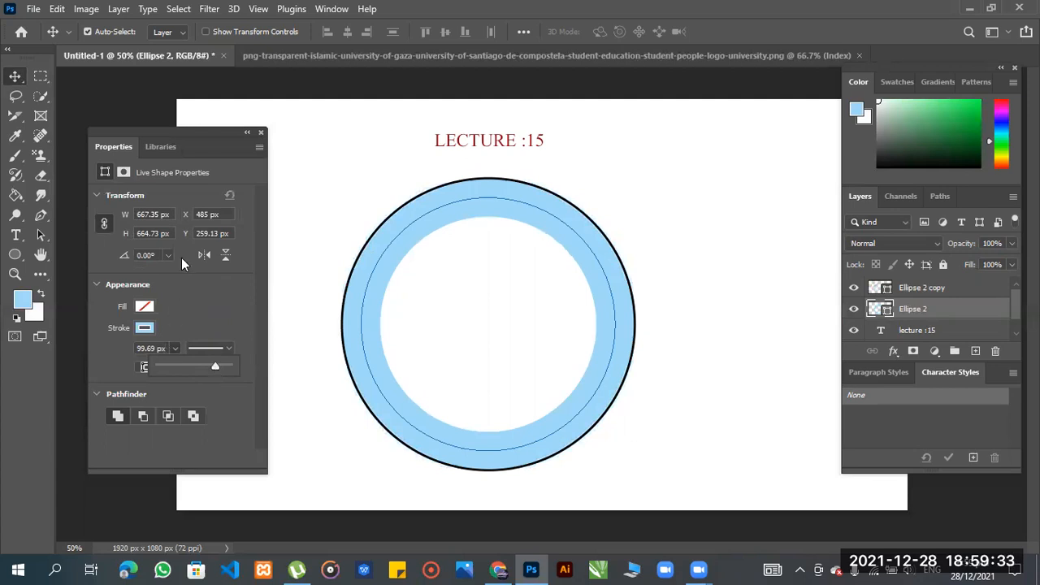
pyautogui.click(15, 78)
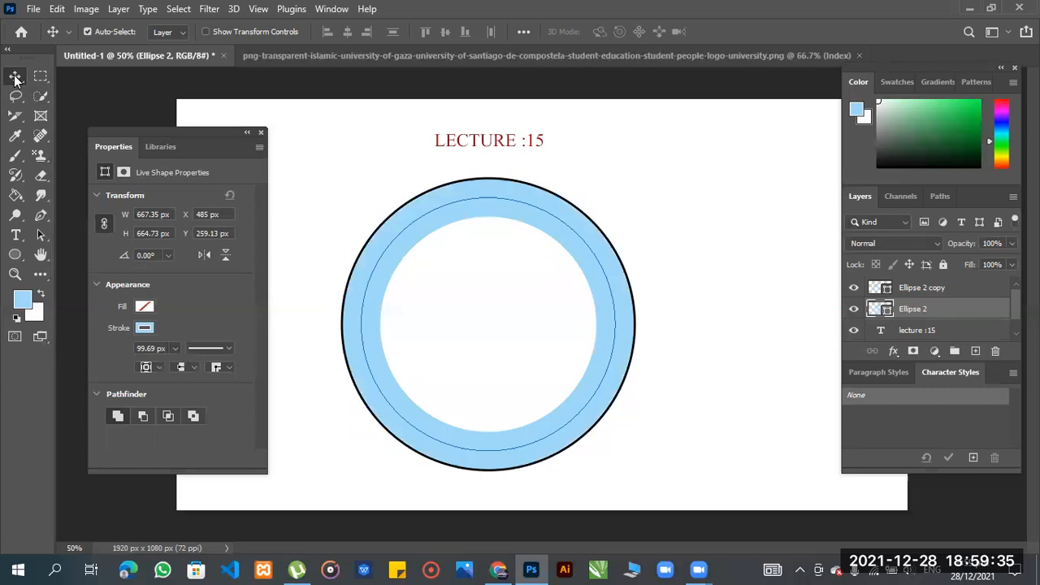
pyautogui.click(317, 186)
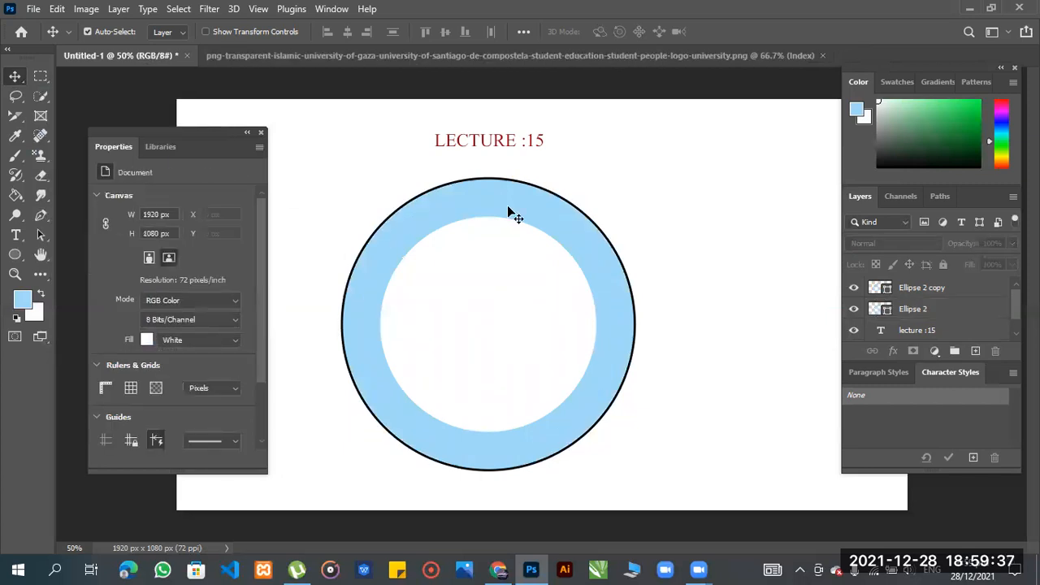
pyautogui.click(39, 77)
pyautogui.moveTo(325, 206); pyautogui.dragTo(553, 420)
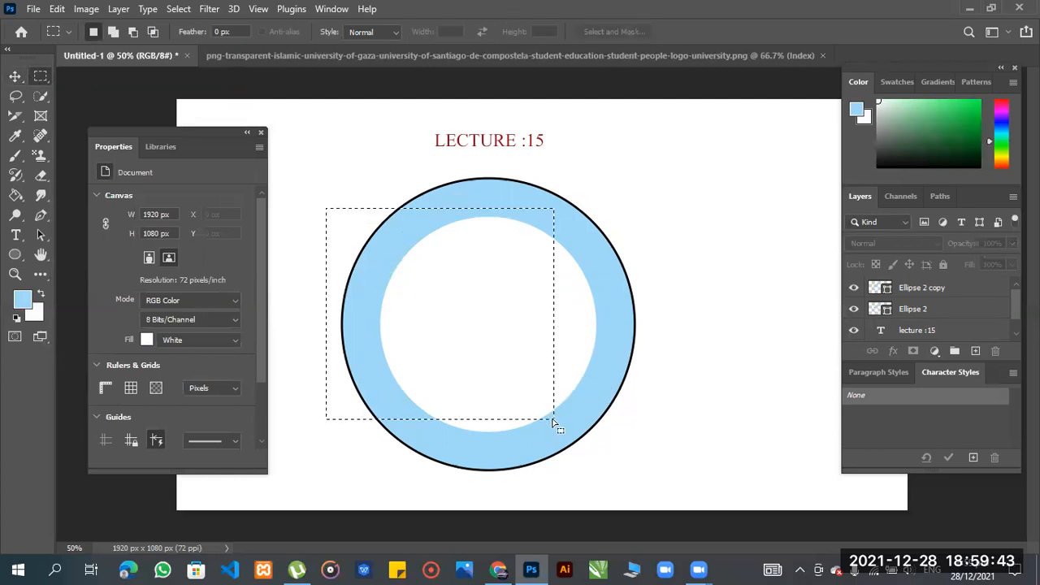
pyautogui.hotkey('ctrl', 'd')
pyautogui.click(16, 76)
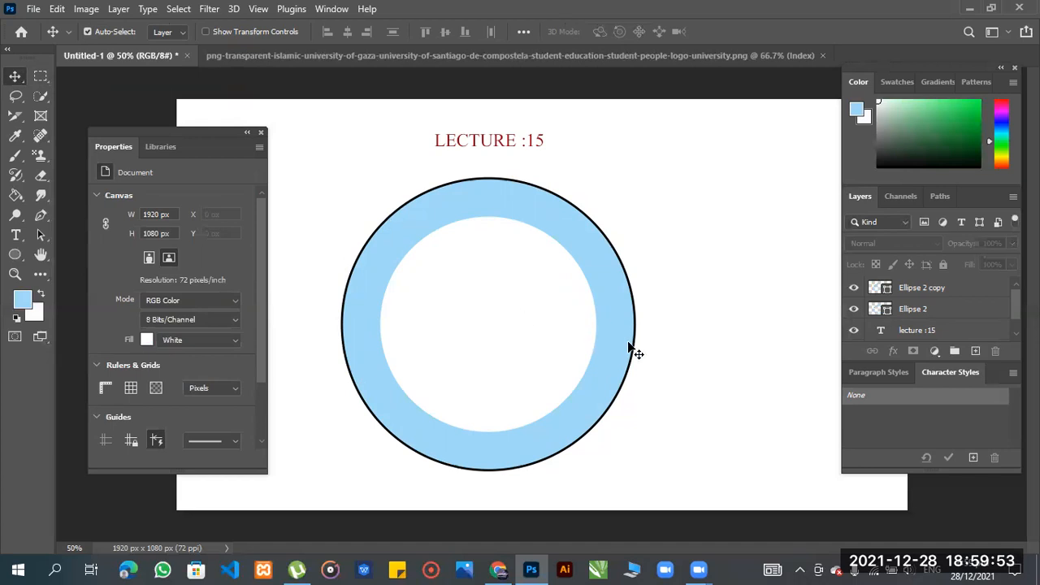
# Step: Reactivate the Move tool, deselect the ring, and shift the floating Properties panel clear of the circles
pyautogui.moveTo(632, 348); pyautogui.dragTo(633, 348)
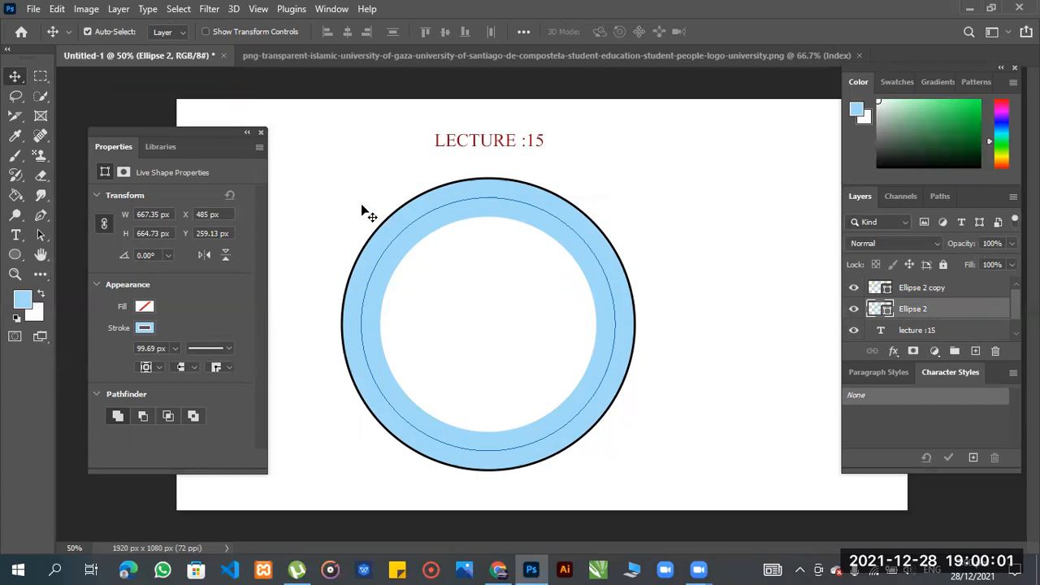
pyautogui.rightClick(17, 80)
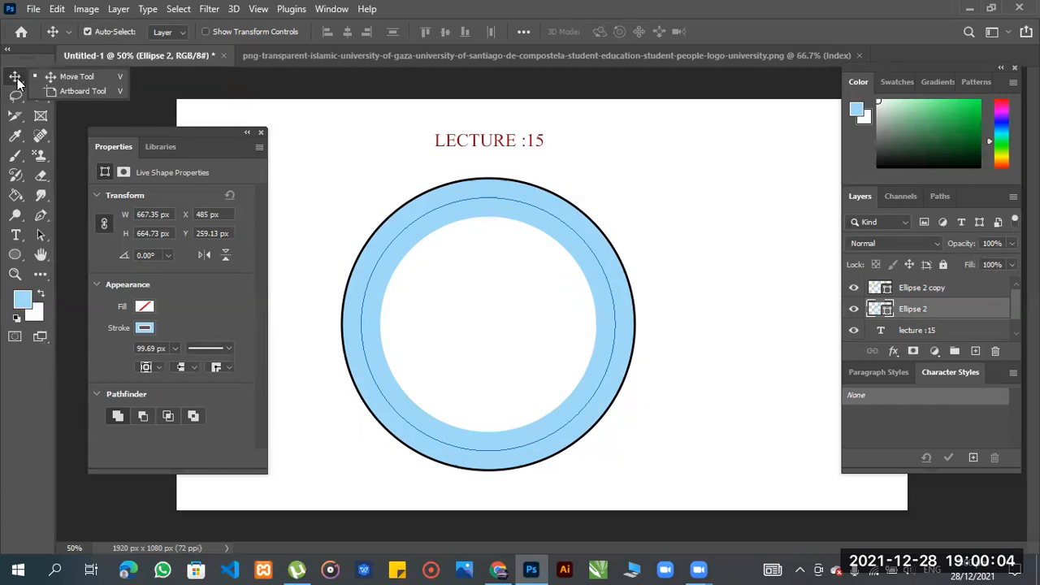
pyautogui.click(80, 77)
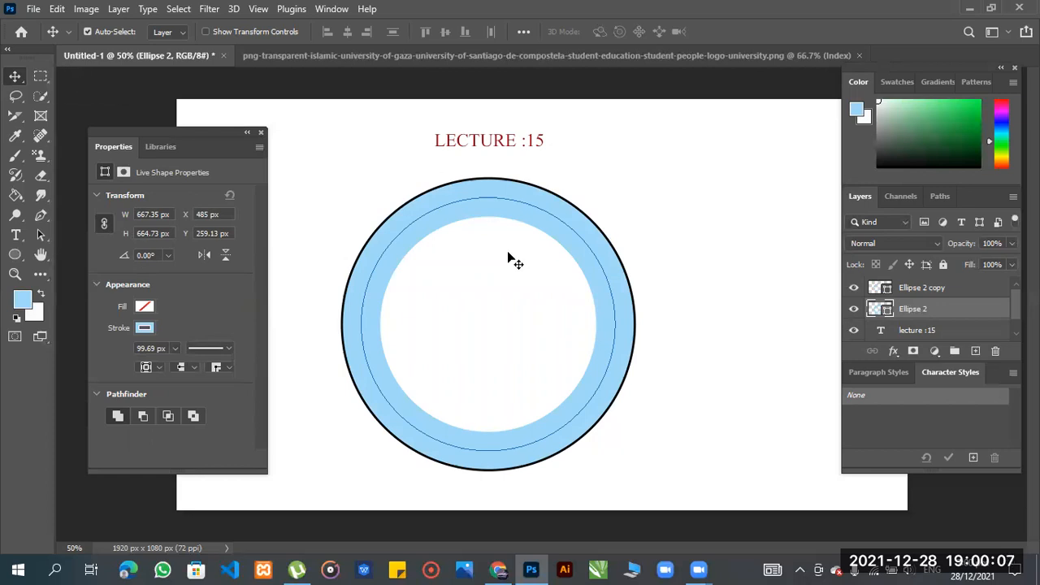
pyautogui.click(311, 148)
pyautogui.moveTo(195, 131); pyautogui.dragTo(180, 108)
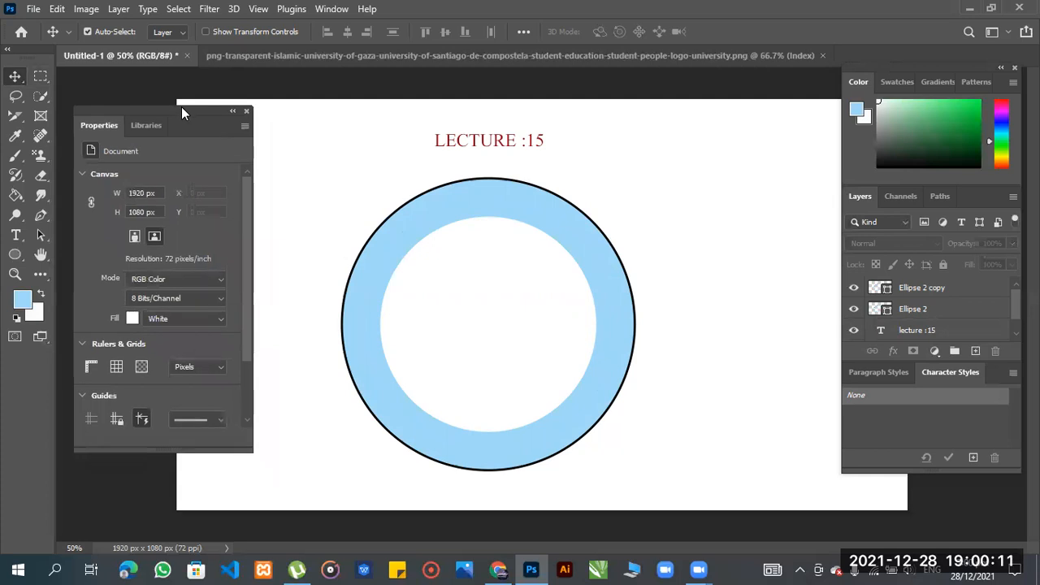
# Step: Move the blue ring down and to the right, and realign the black outline circle around it at X 530, Y 259.13 px
pyautogui.moveTo(403, 202); pyautogui.dragTo(407, 209)
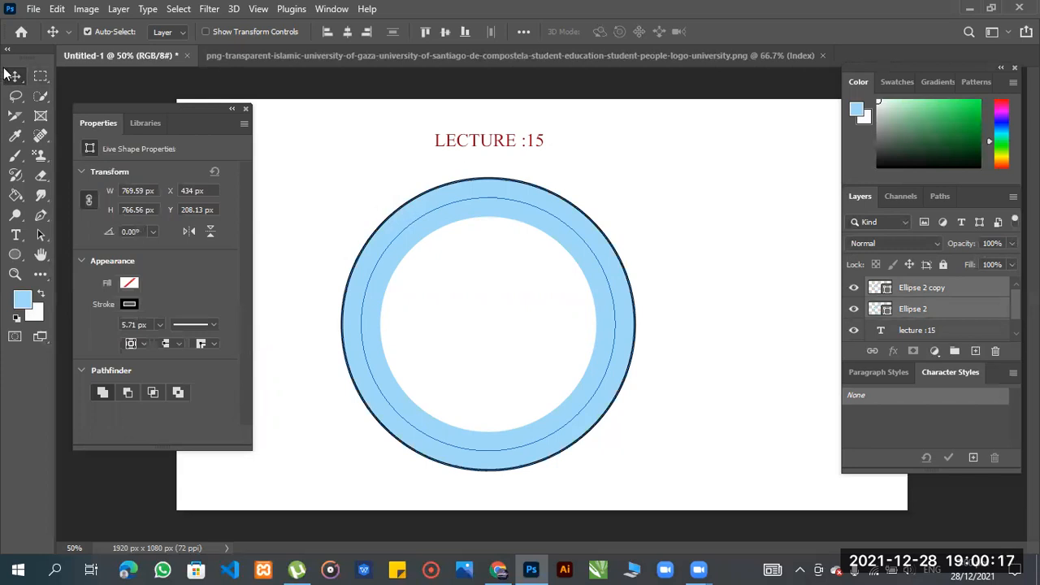
pyautogui.click(362, 214)
pyautogui.moveTo(417, 236); pyautogui.dragTo(450, 247)
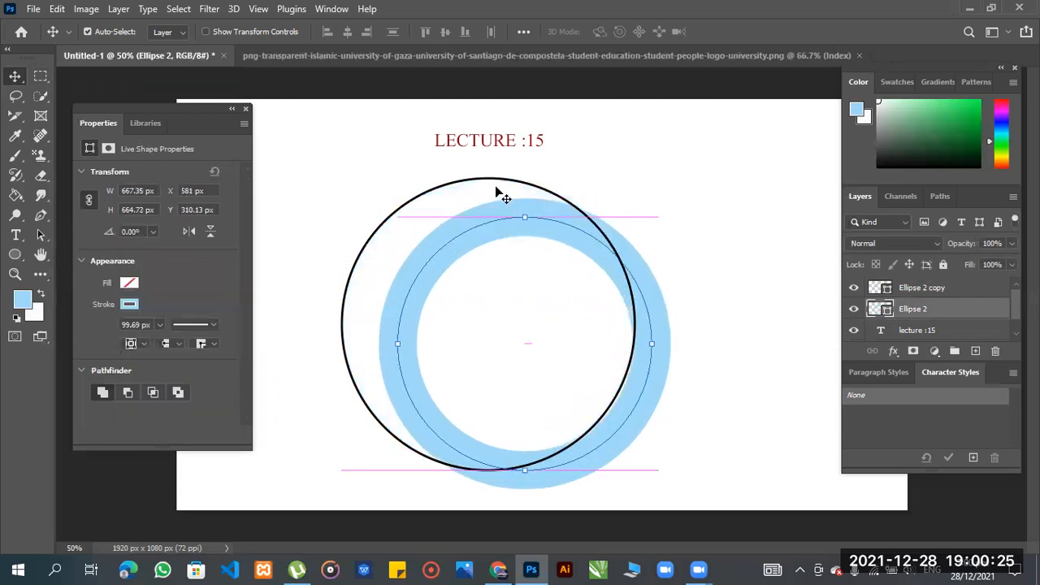
pyautogui.click(498, 180)
pyautogui.moveTo(498, 180); pyautogui.dragTo(550, 196)
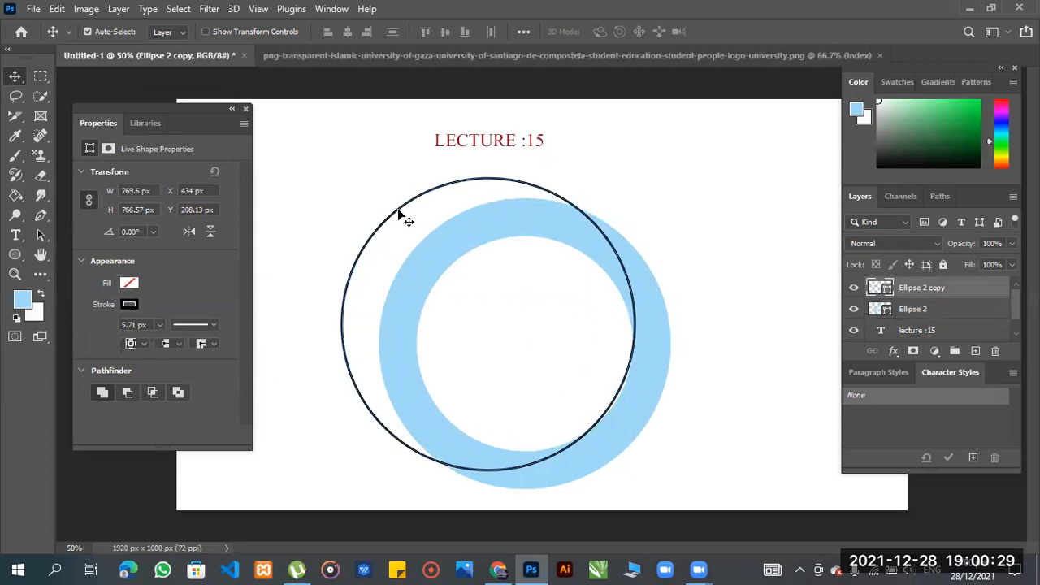
pyautogui.moveTo(399, 211); pyautogui.dragTo(434, 198)
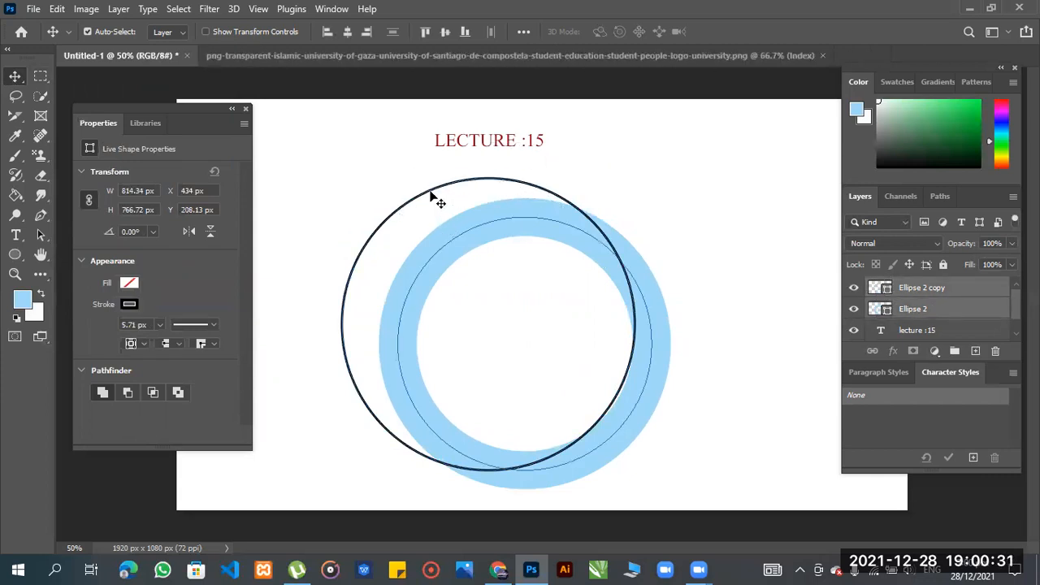
pyautogui.click(359, 261)
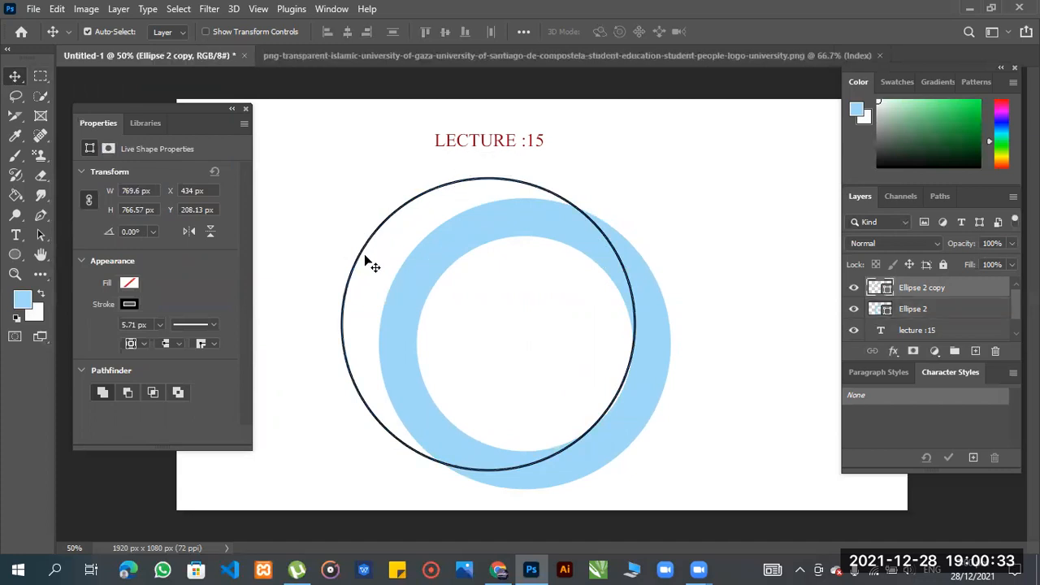
pyautogui.moveTo(359, 262); pyautogui.dragTo(395, 279)
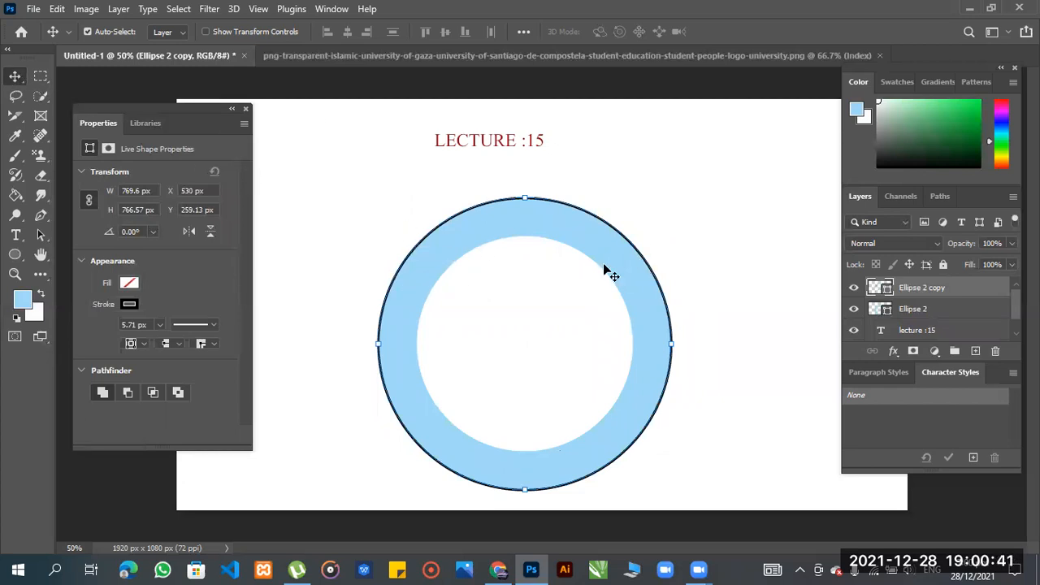
# Step: Center the LECTURE :15 title above the ring and compare the drawing with the reference logo
pyautogui.click(638, 195)
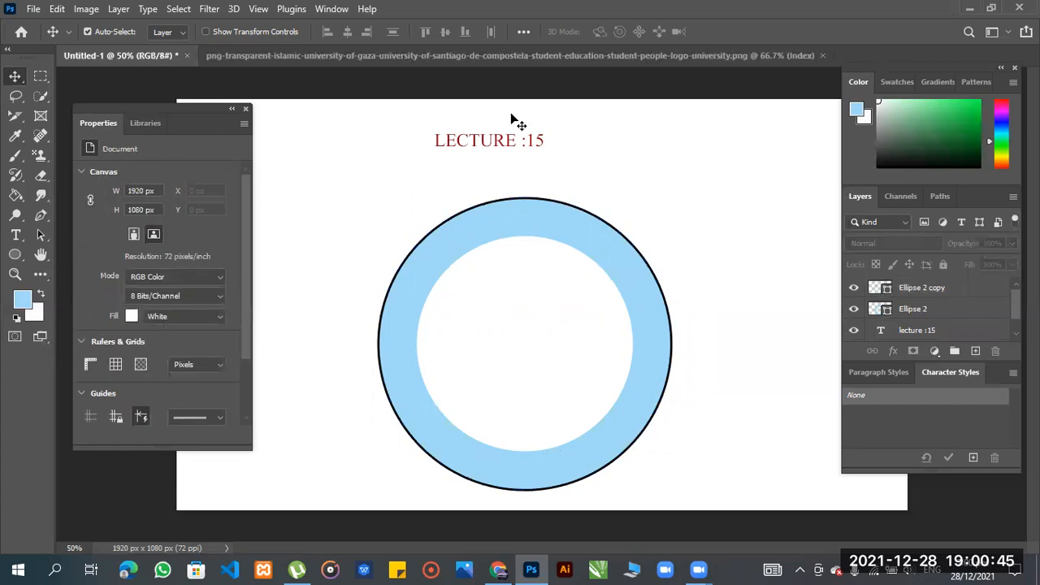
pyautogui.moveTo(498, 144); pyautogui.dragTo(532, 141)
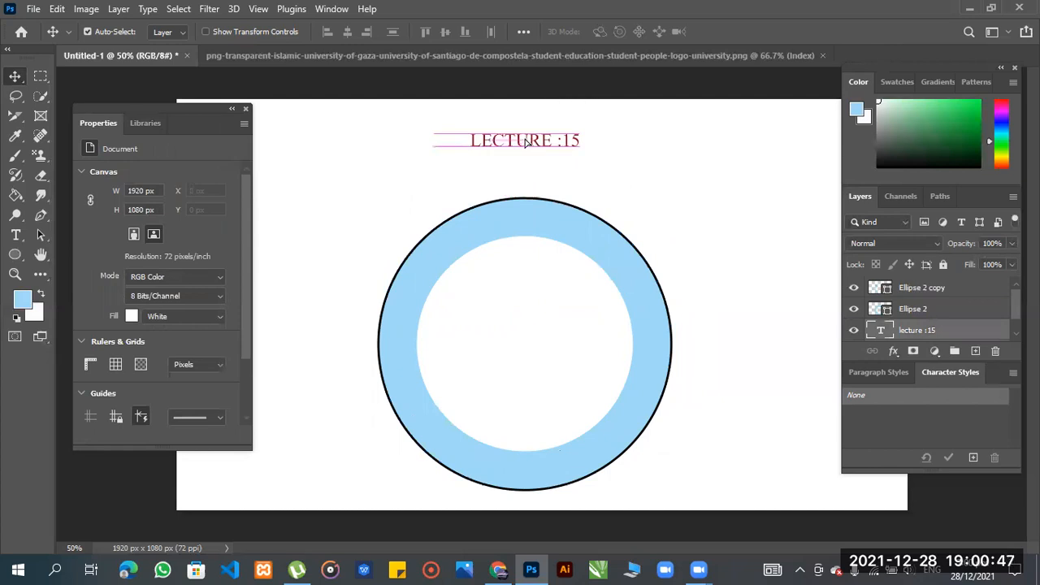
pyautogui.click(556, 55)
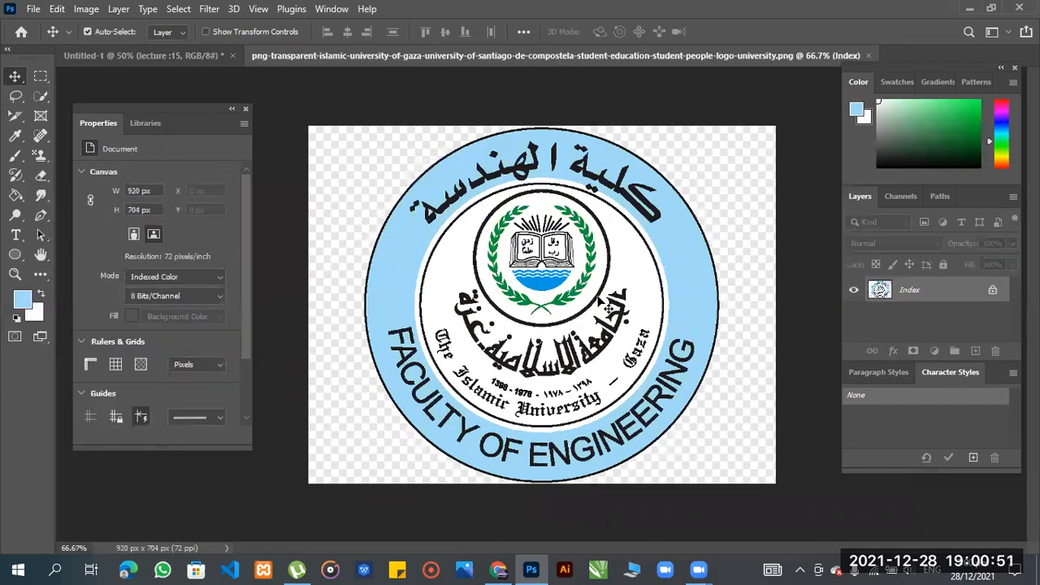
pyautogui.click(132, 54)
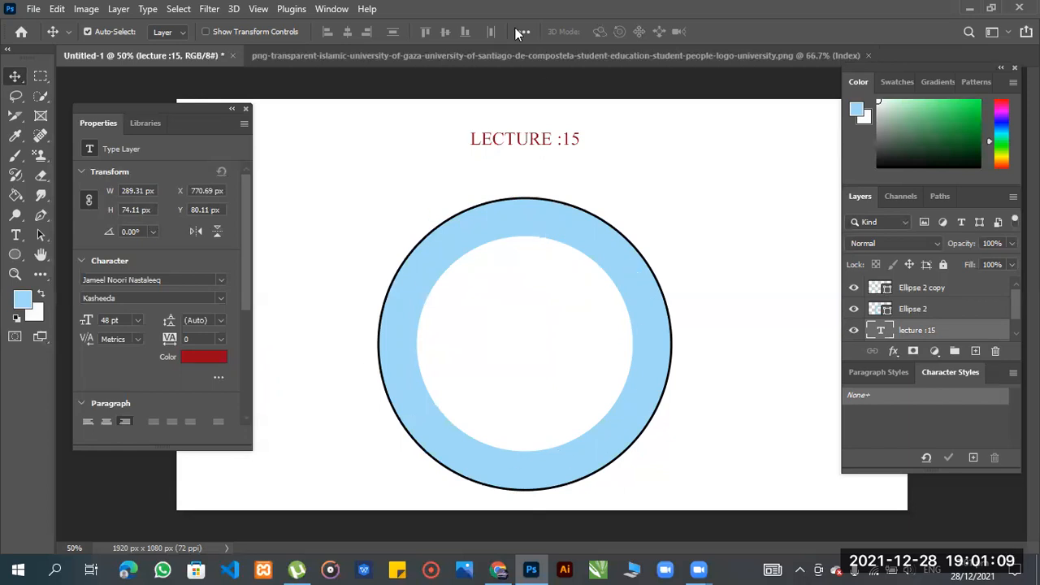
pyautogui.click(584, 57)
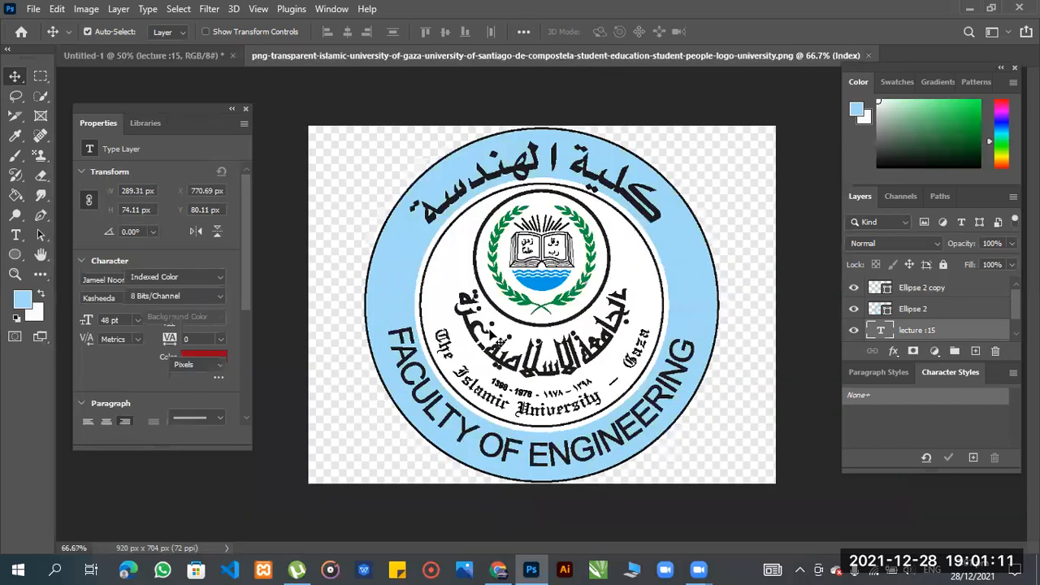
pyautogui.click(155, 56)
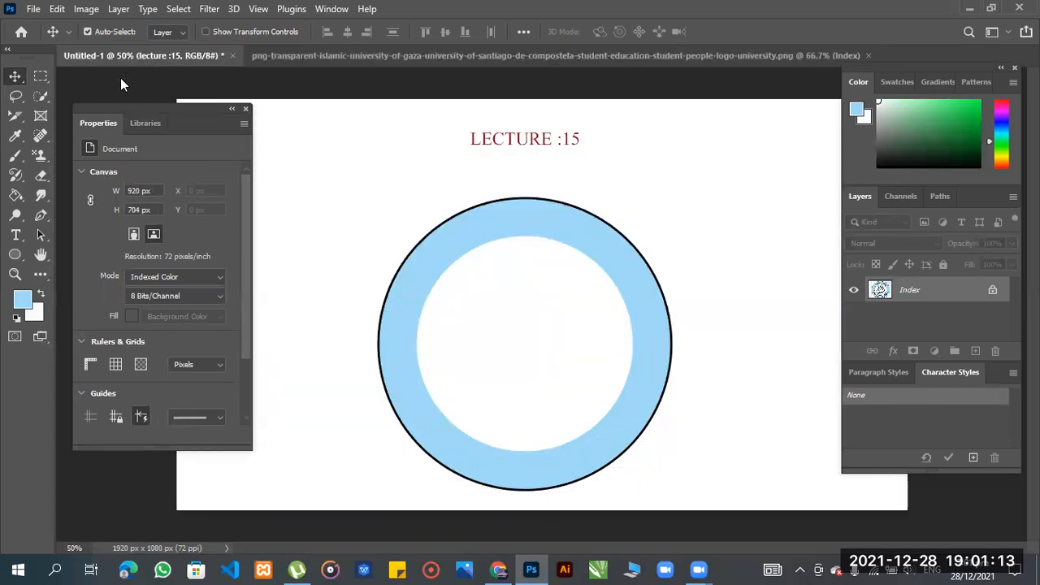
# Step: Draw an unfilled, black-stroked circle about 448 by 452 px inside the ring and set its stroke width to 5.71 px
pyautogui.click(17, 255)
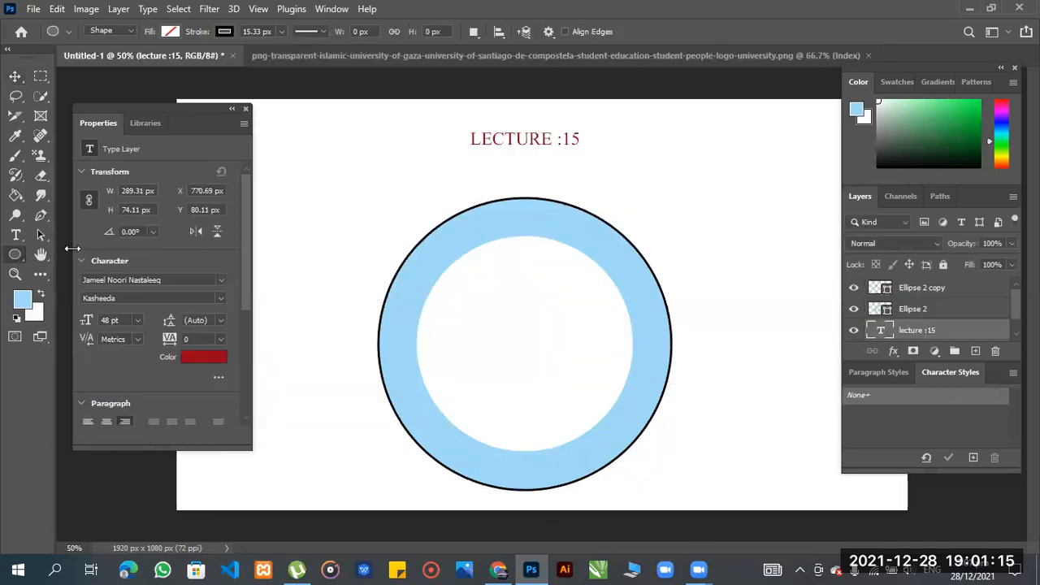
pyautogui.moveTo(451, 271); pyautogui.dragTo(620, 441)
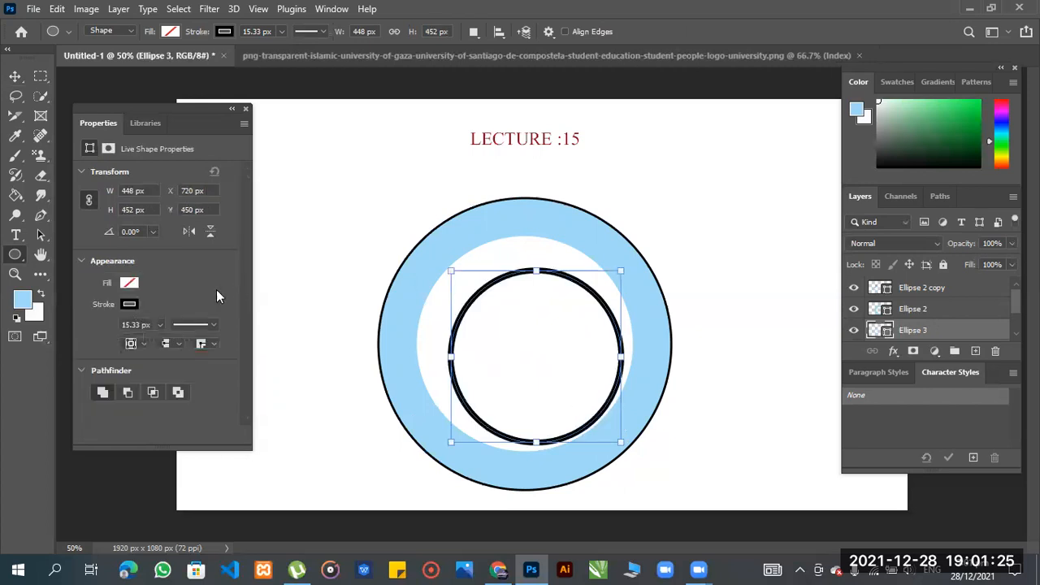
pyautogui.click(160, 326)
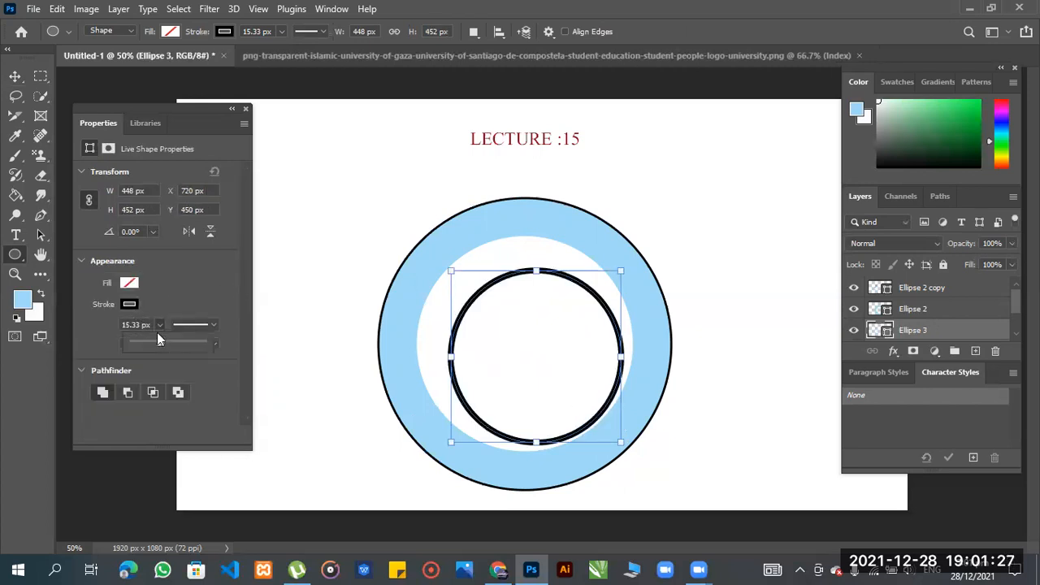
pyautogui.moveTo(158, 344); pyautogui.dragTo(148, 343)
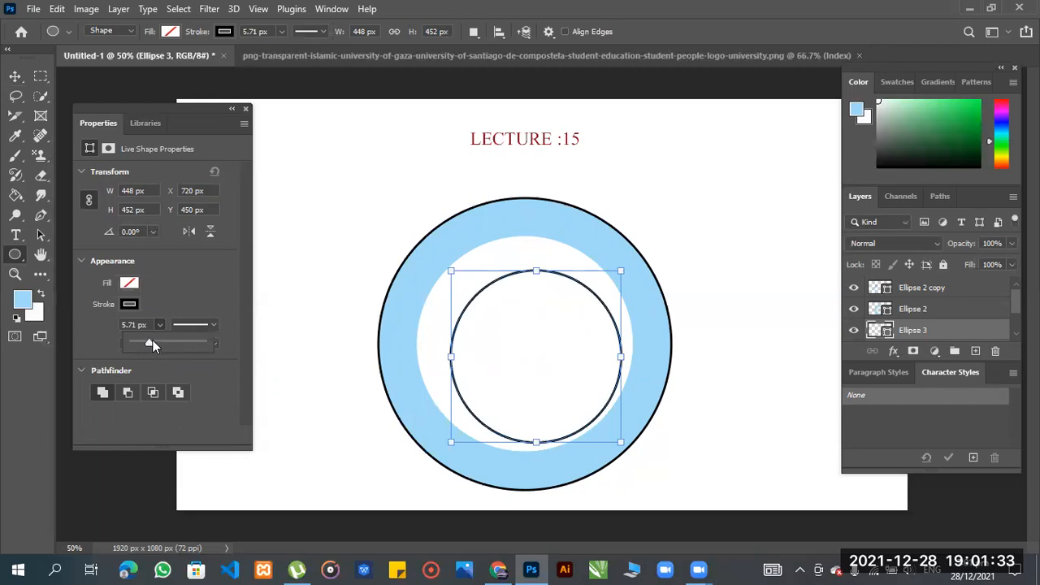
# Step: Enlarge the inner black circle to about 534 by 530 px, leaving a thin even gap inside the blue ring, and deselect it
pyautogui.moveTo(452, 271); pyautogui.dragTo(432, 246)
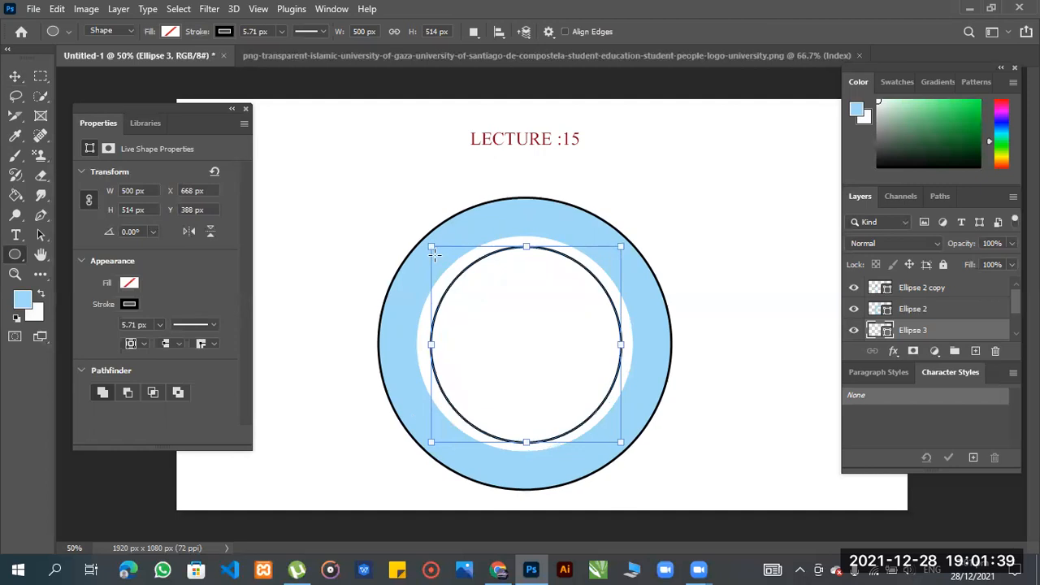
pyautogui.click(457, 56)
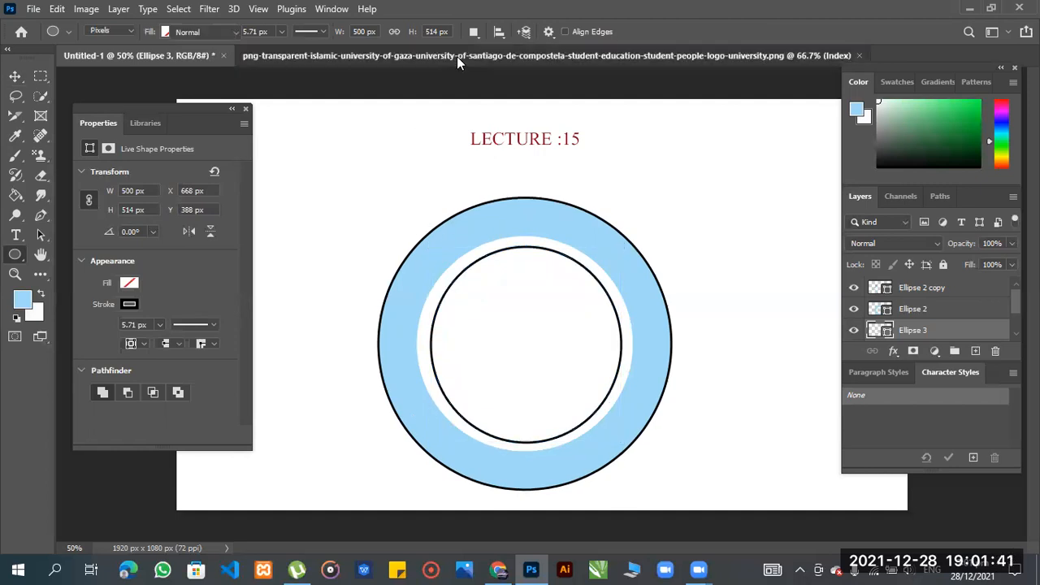
pyautogui.click(181, 58)
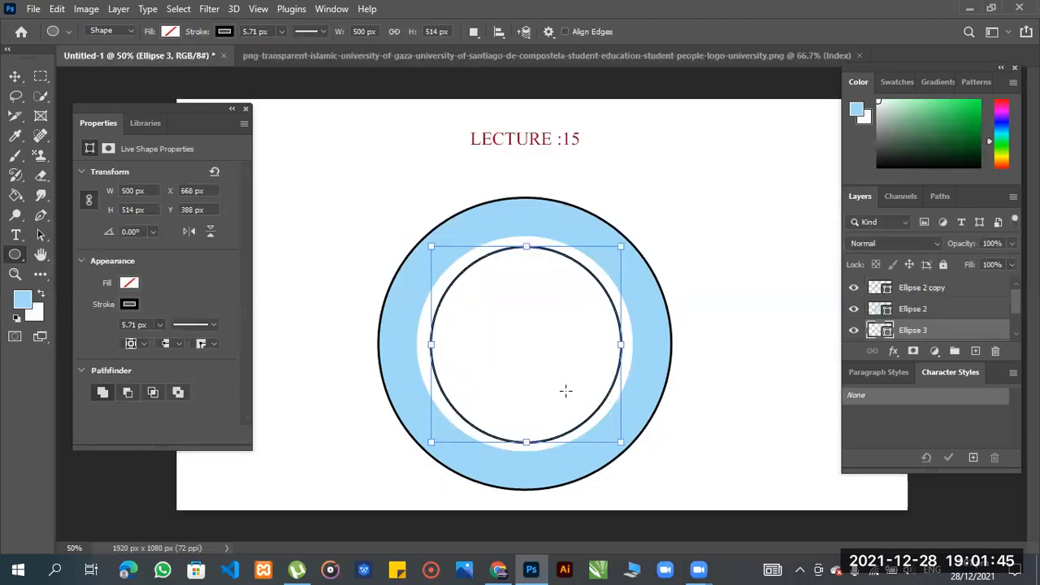
pyautogui.moveTo(621, 441); pyautogui.dragTo(627, 445)
pyautogui.moveTo(429, 246); pyautogui.dragTo(423, 242)
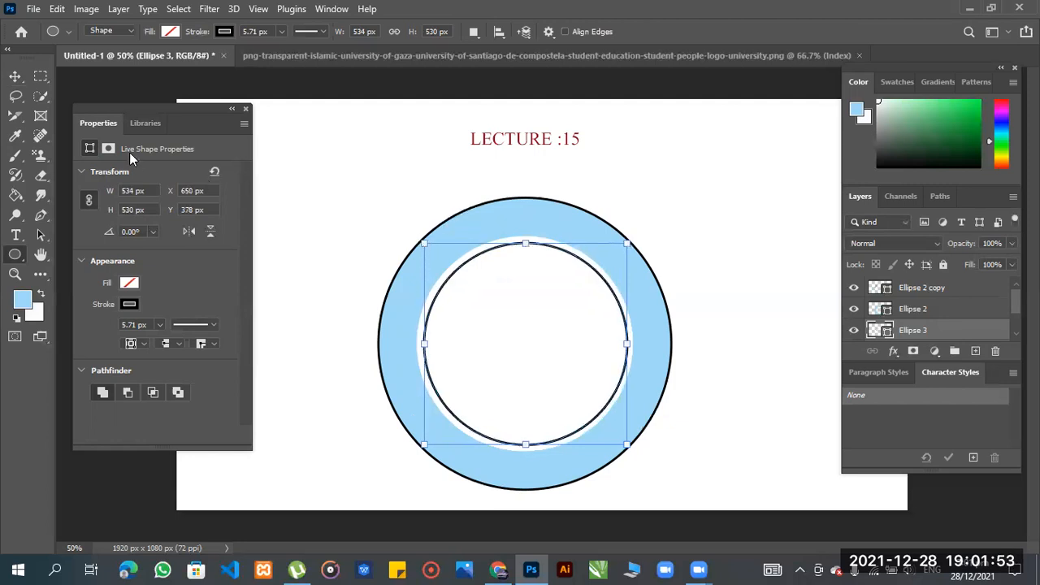
pyautogui.click(14, 75)
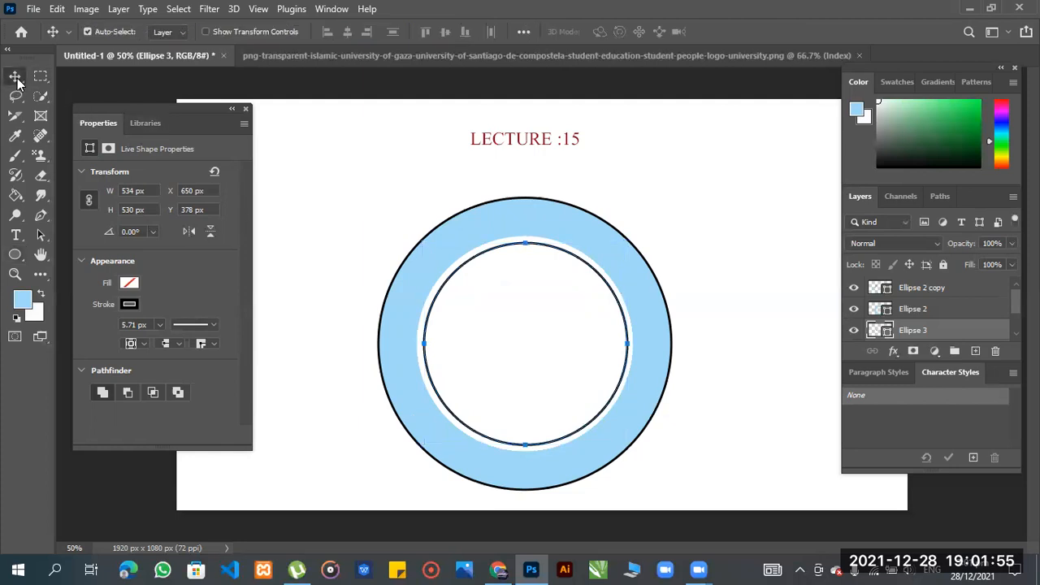
pyautogui.click(339, 211)
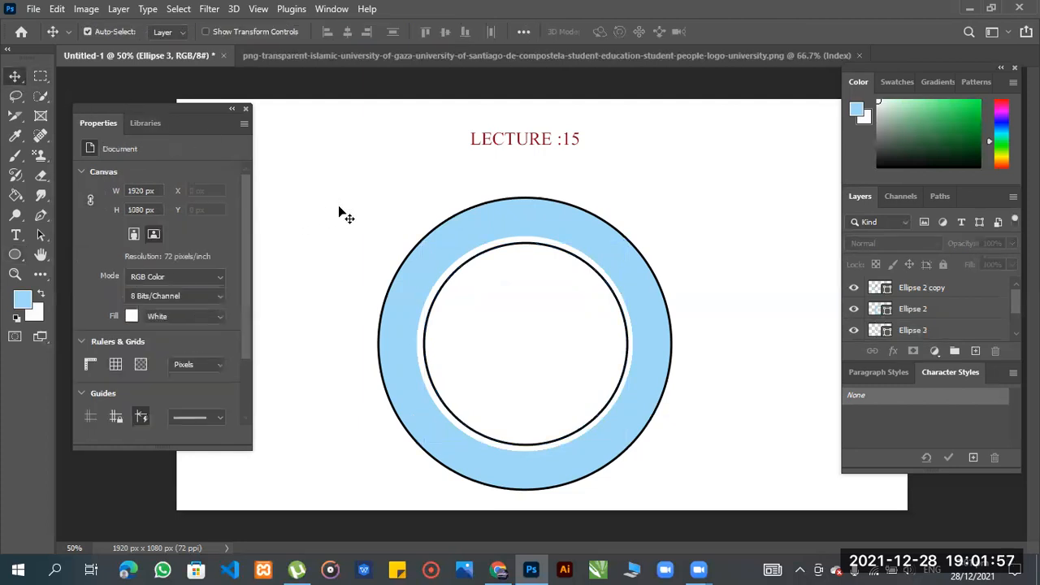
# Step: Check the reference logo's lettering, try placing vertical text over the left side of the blue ring, and delete that text
pyautogui.click(514, 60)
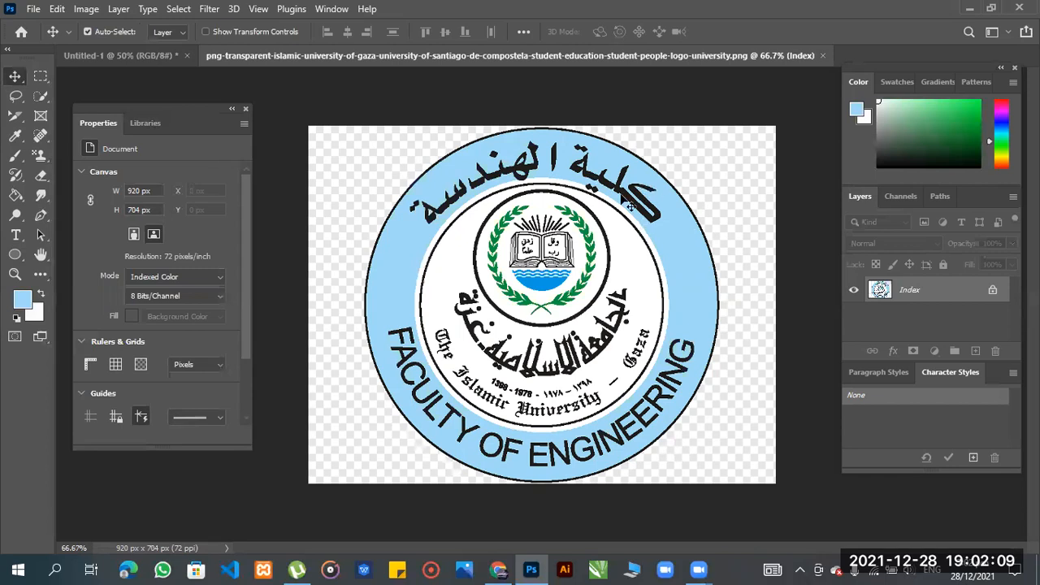
pyautogui.click(122, 55)
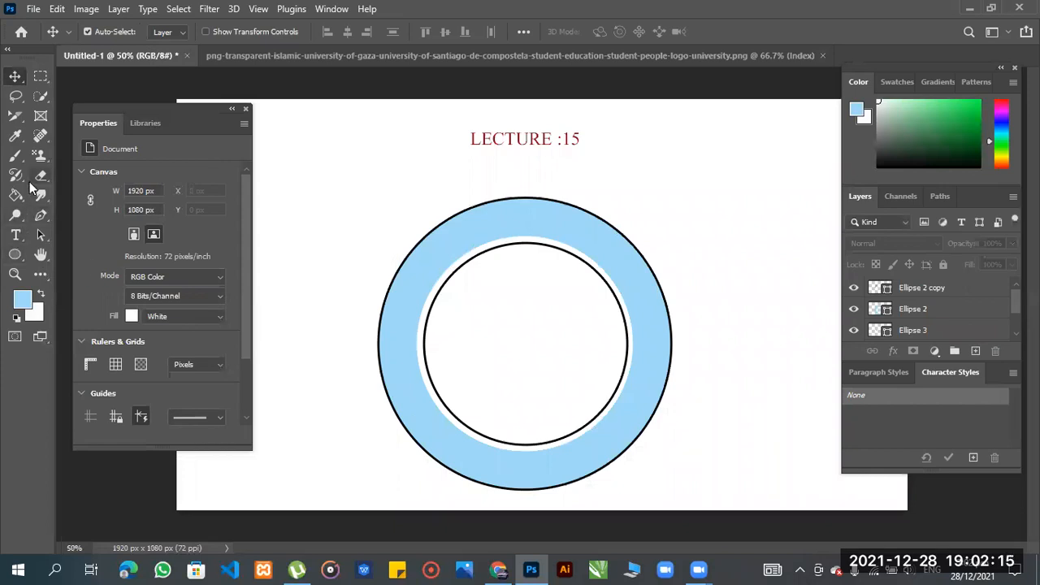
pyautogui.click(16, 237)
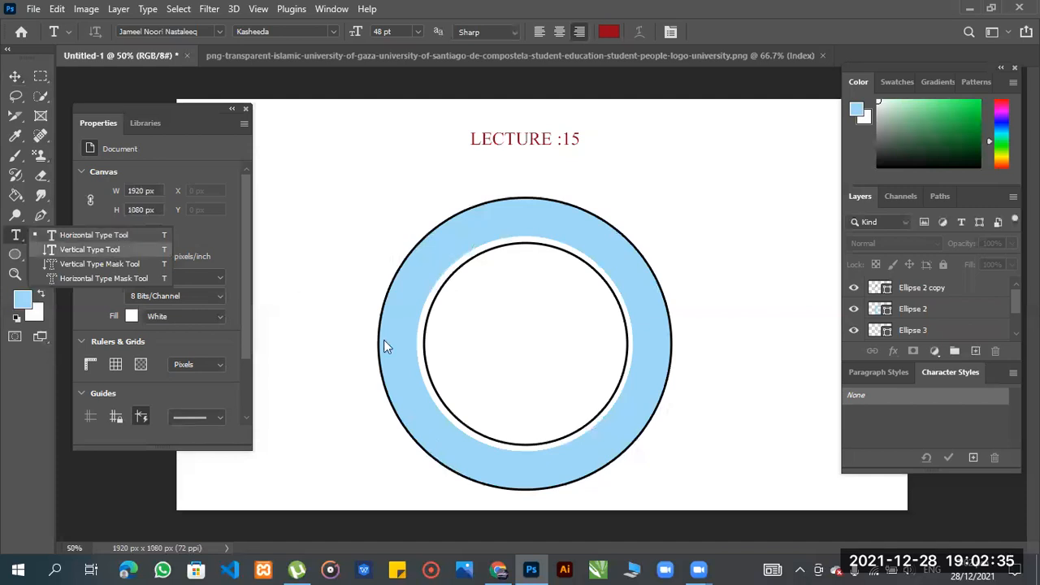
pyautogui.click(117, 249)
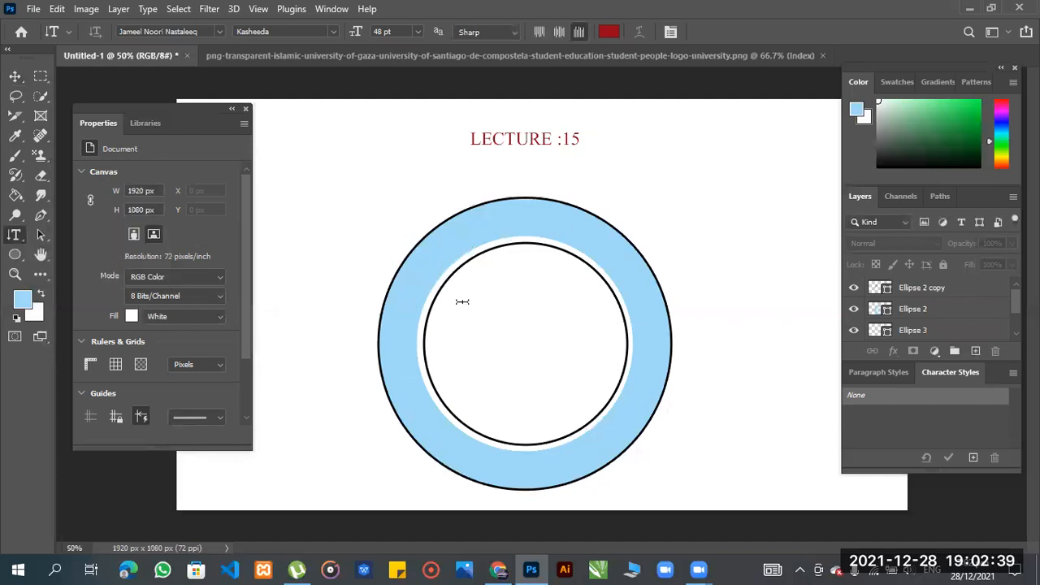
pyautogui.click(417, 364)
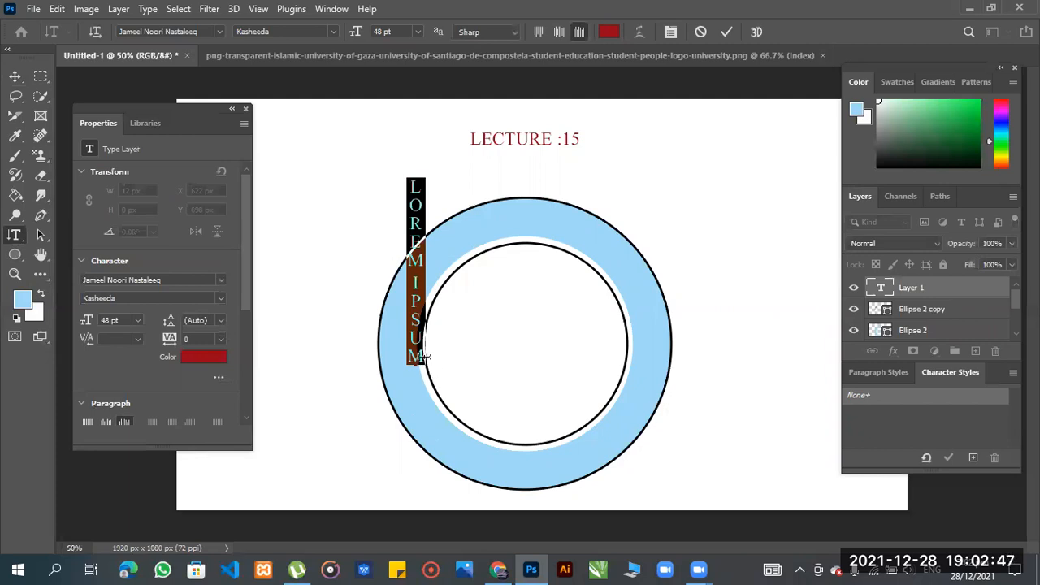
pyautogui.click(428, 358)
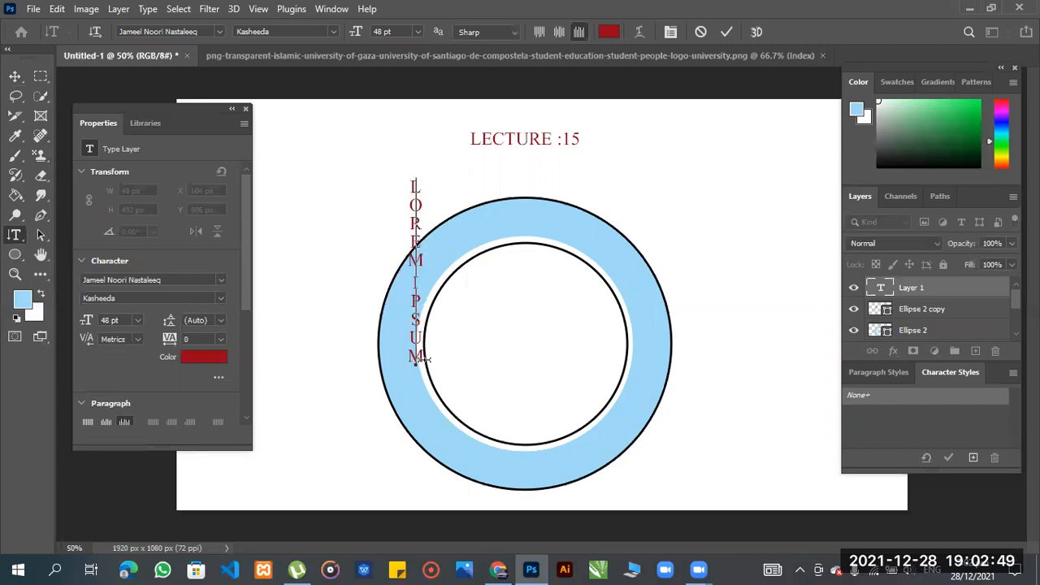
pyautogui.press('ctrl')
pyautogui.hotkey('ctrl', 'a')
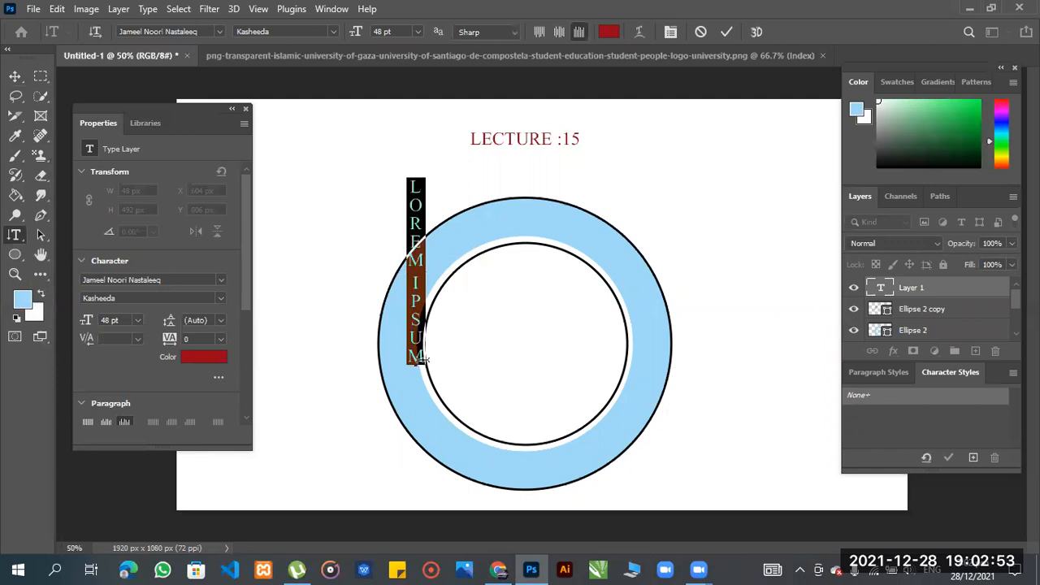
pyautogui.click(14, 75)
pyautogui.moveTo(412, 227); pyautogui.dragTo(412, 229)
pyautogui.press('Delete')
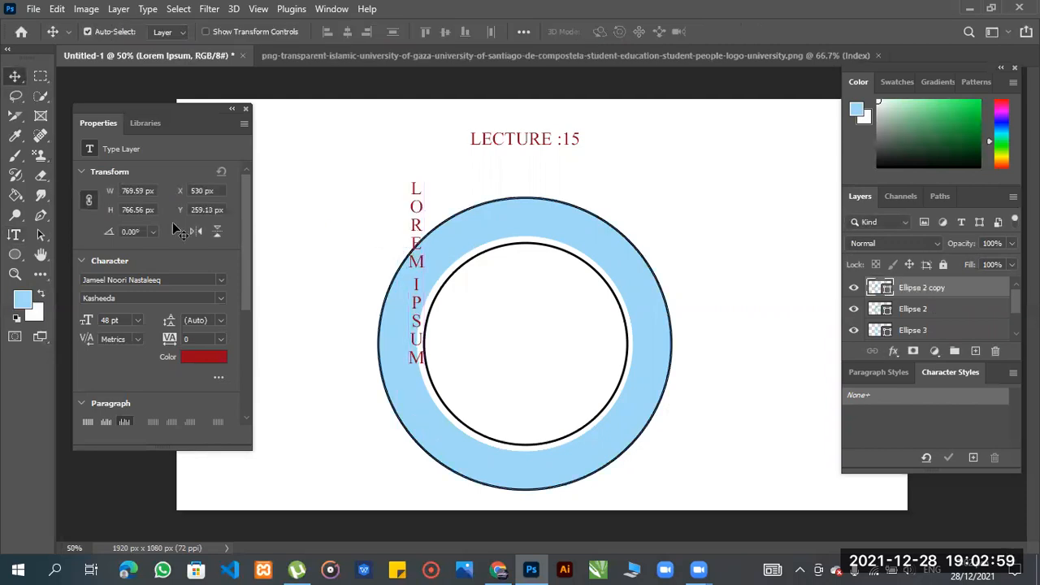
# Step: Try placing horizontal text inside the ring's outer circle, clear the placeholder paragraph, and leave text editing
pyautogui.click(14, 237)
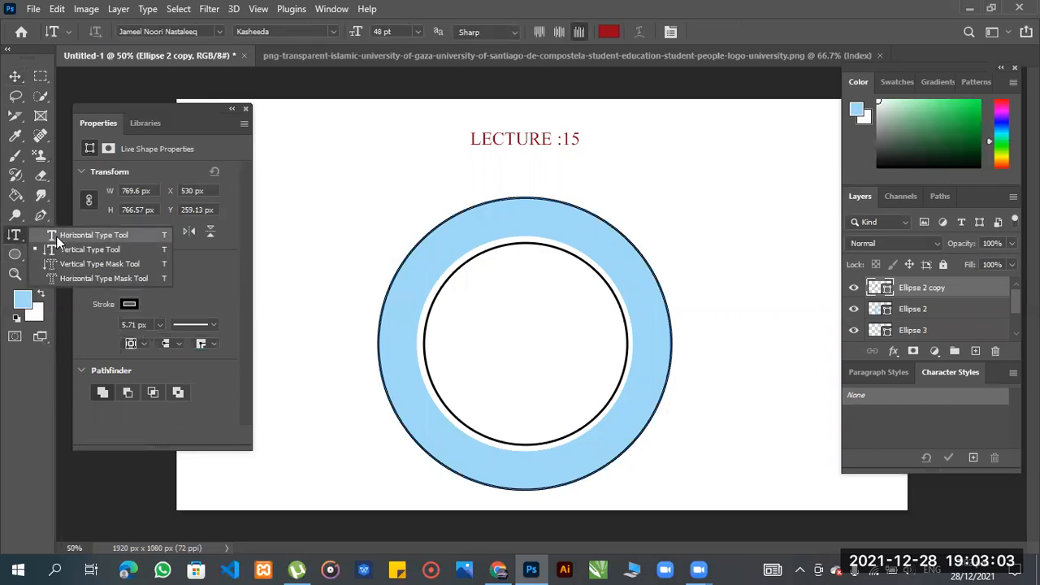
pyautogui.click(56, 236)
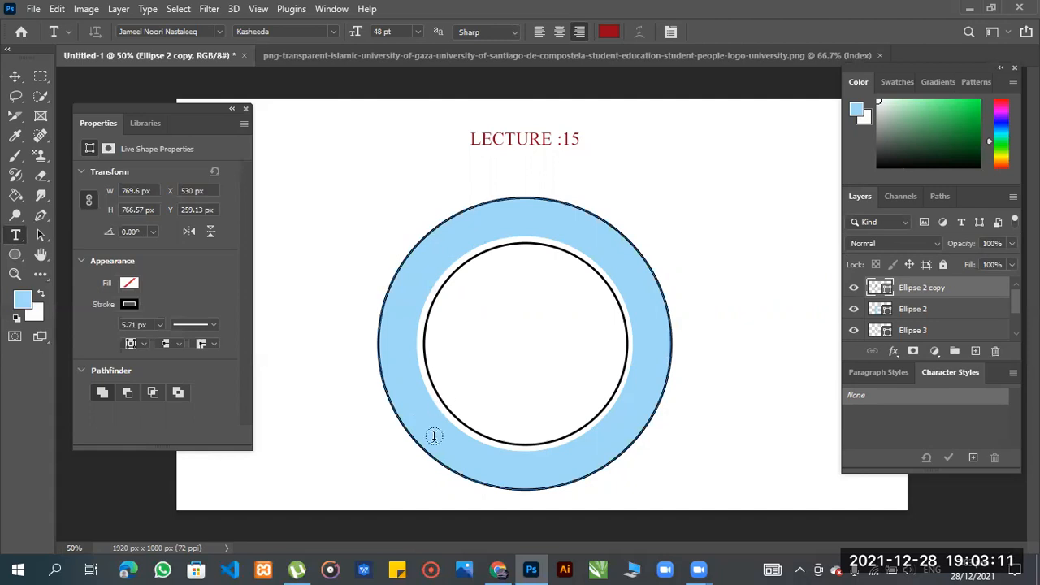
pyautogui.click(454, 416)
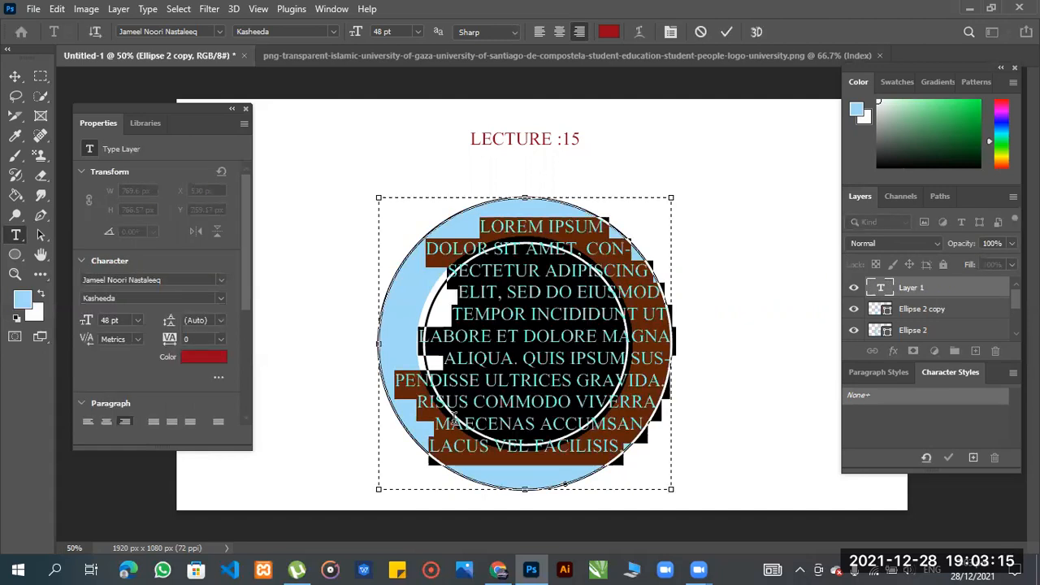
pyautogui.press('Delete')
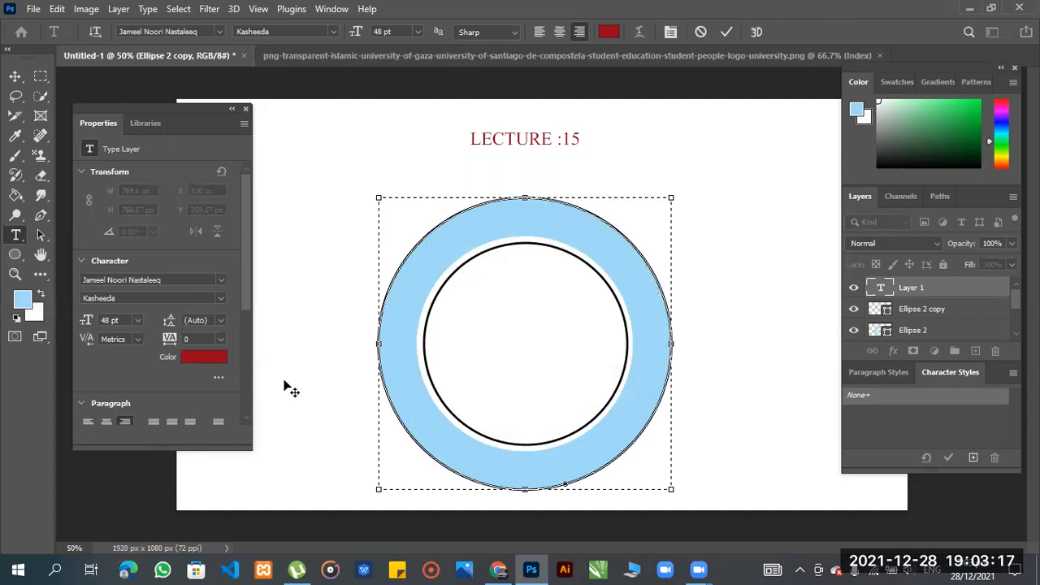
pyautogui.rightClick(16, 235)
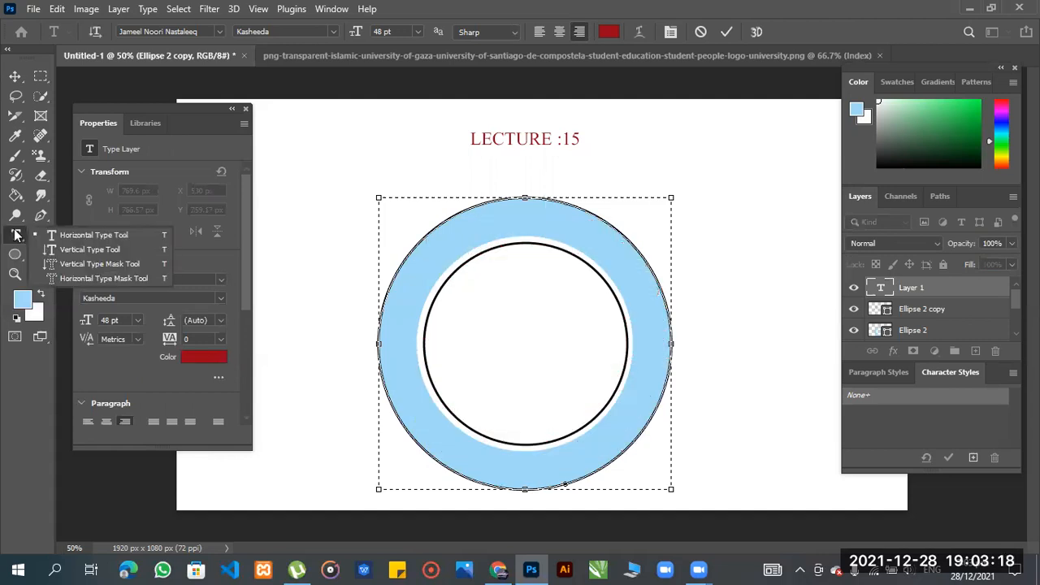
pyautogui.click(113, 236)
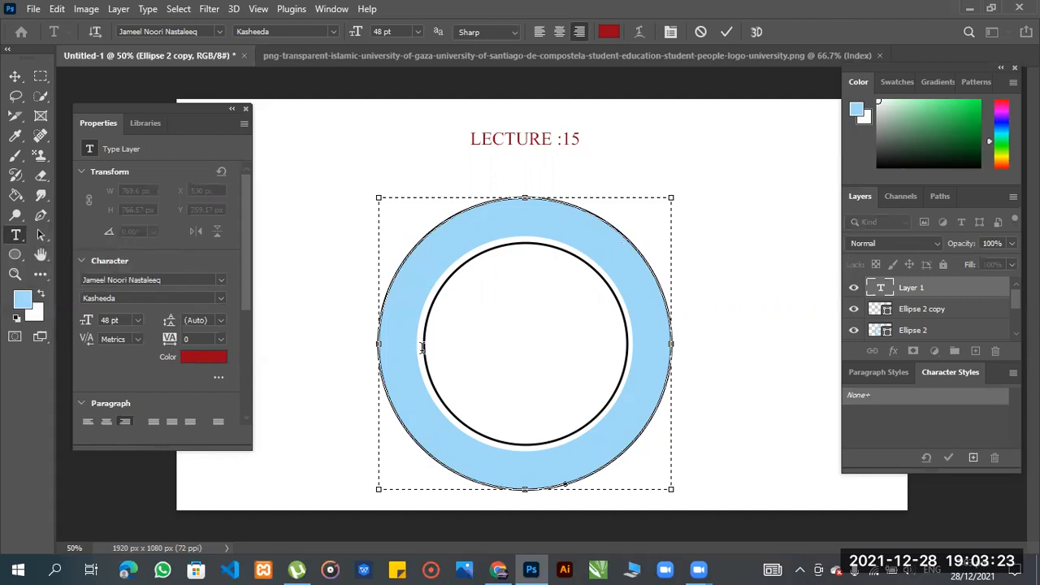
pyautogui.click(14, 76)
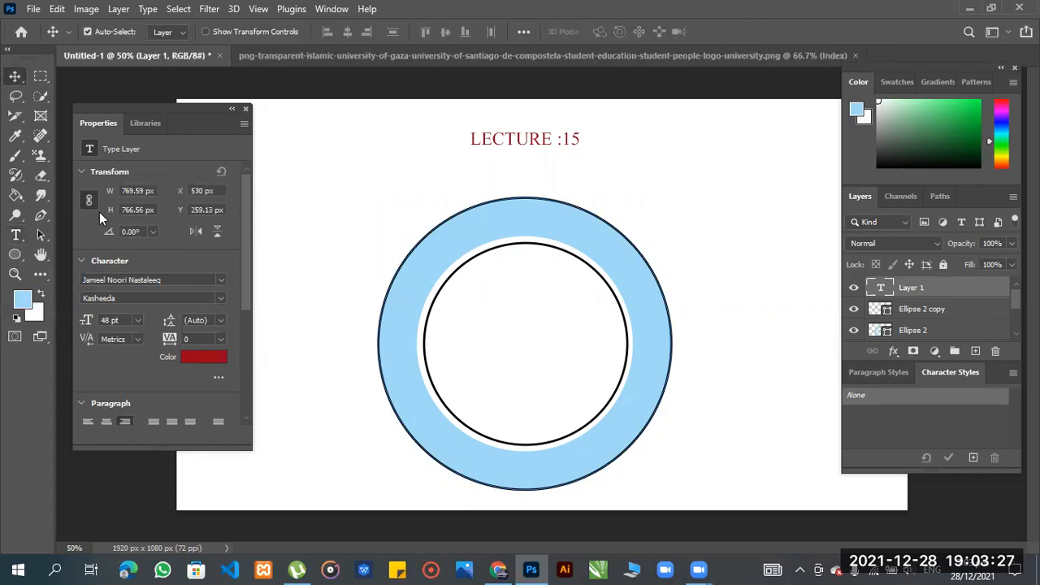
# Step: Examine the empty text layer's font style, size, leading, kerning, paragraph and type options
pyautogui.click(18, 235)
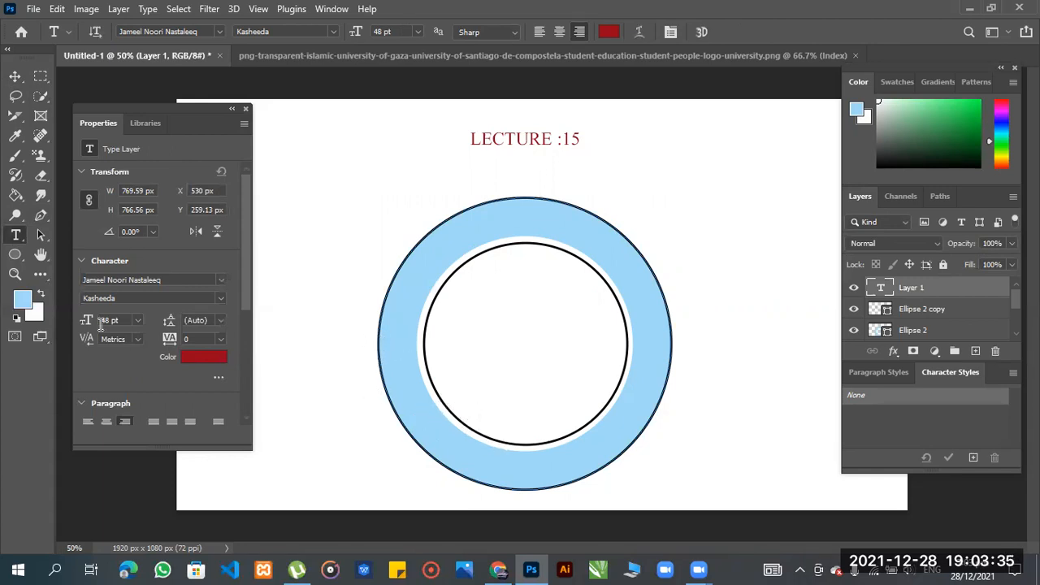
pyautogui.click(223, 297)
pyautogui.click(224, 297)
pyautogui.click(220, 321)
pyautogui.click(221, 321)
pyautogui.click(139, 320)
pyautogui.click(141, 321)
pyautogui.click(139, 339)
pyautogui.click(139, 339)
pyautogui.scroll(-6, 237, 325)
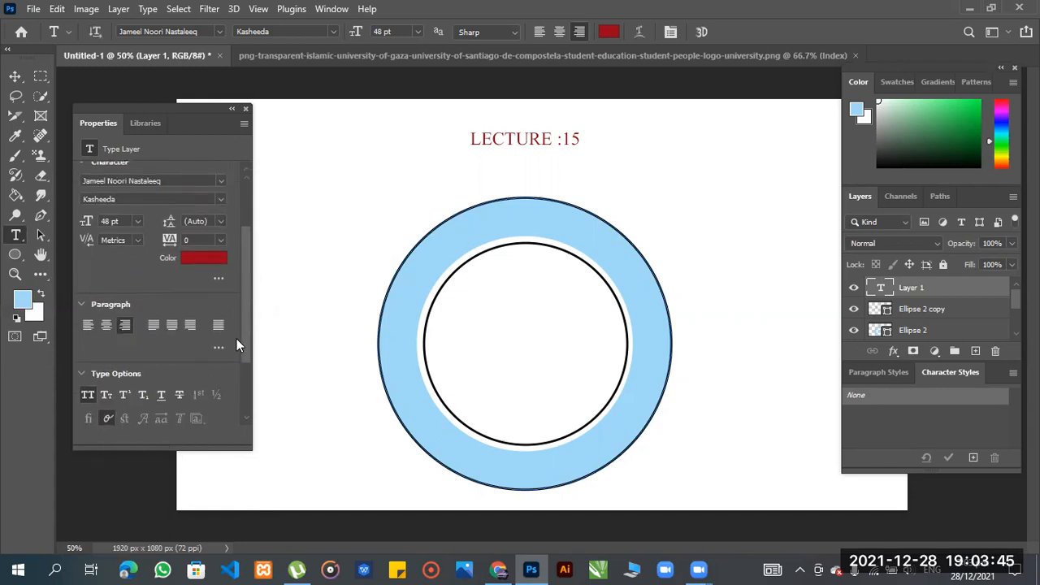
pyautogui.scroll(-1, 239, 349)
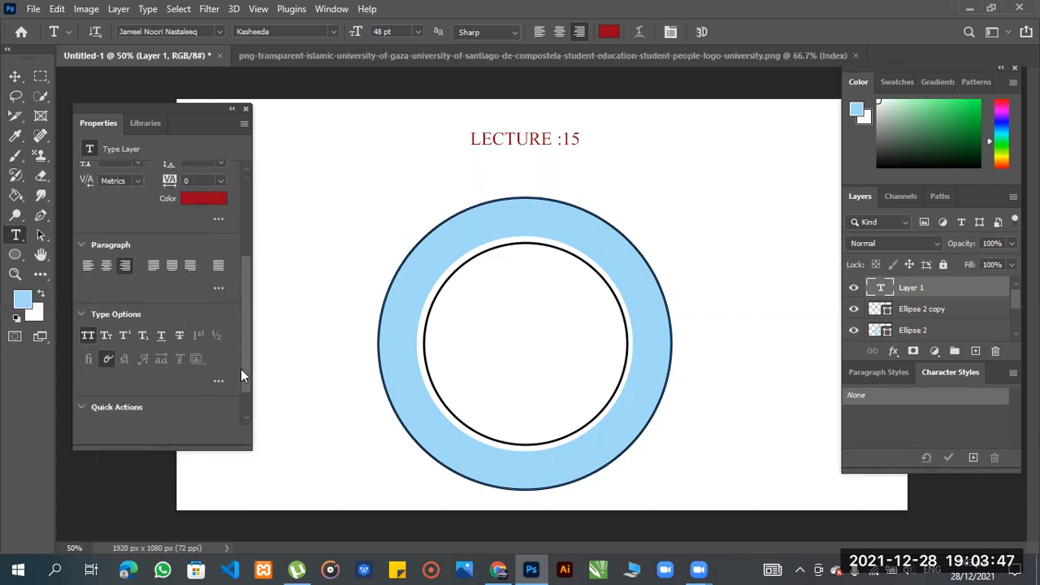
pyautogui.scroll(-1, 240, 371)
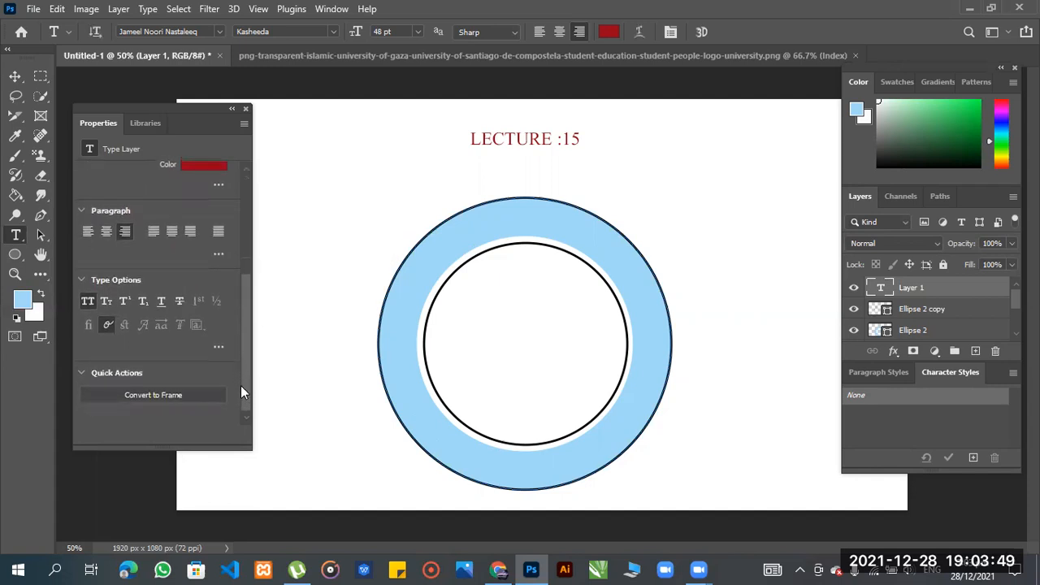
pyautogui.rightClick(15, 236)
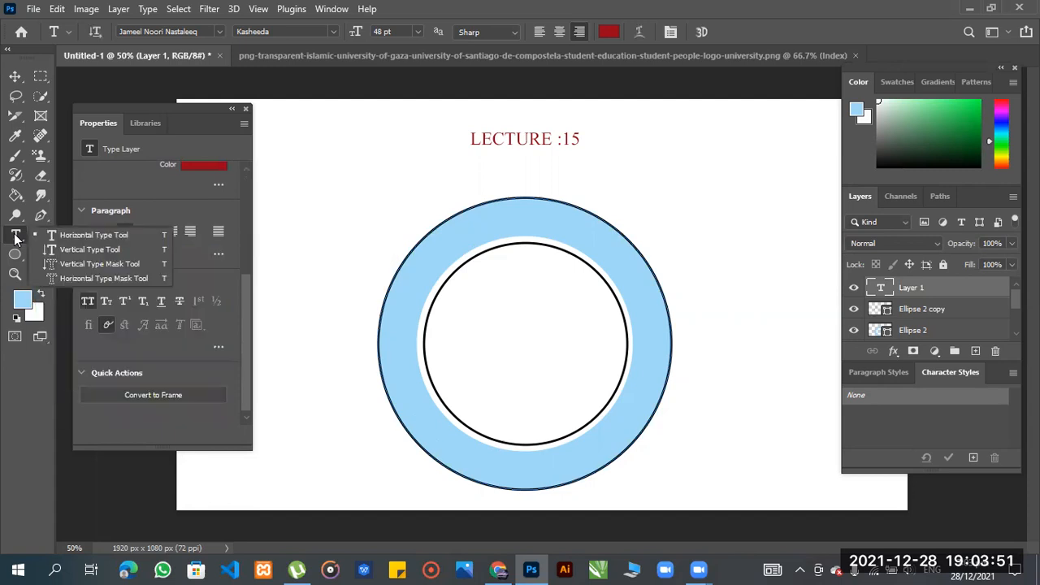
pyautogui.click(106, 266)
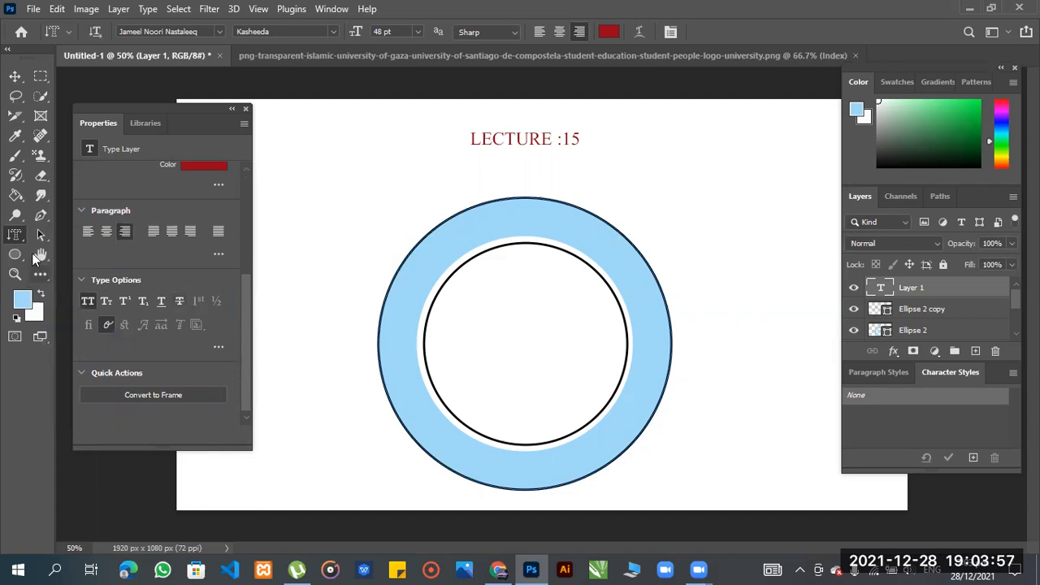
pyautogui.rightClick(12, 237)
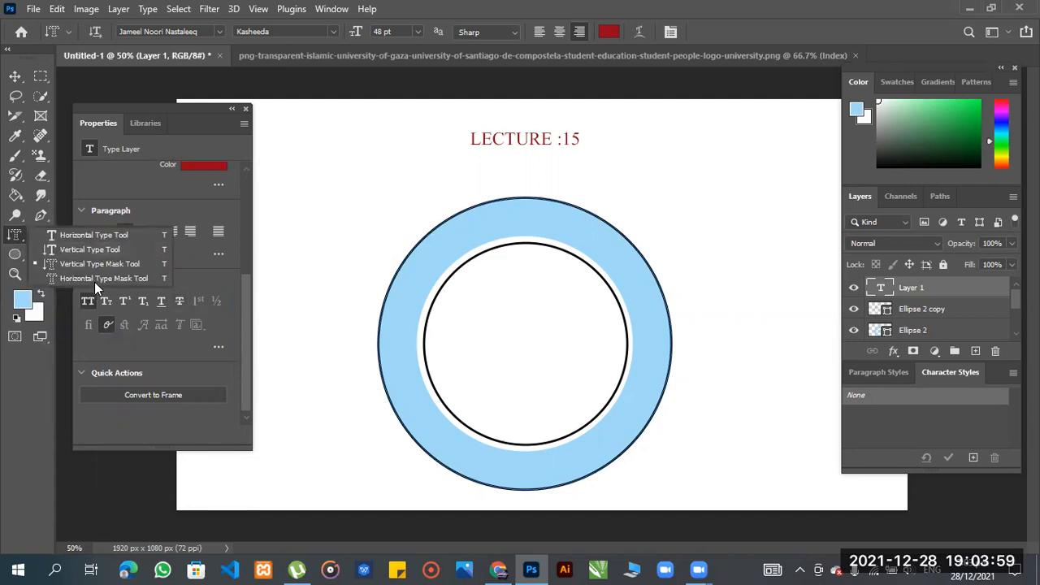
pyautogui.click(135, 280)
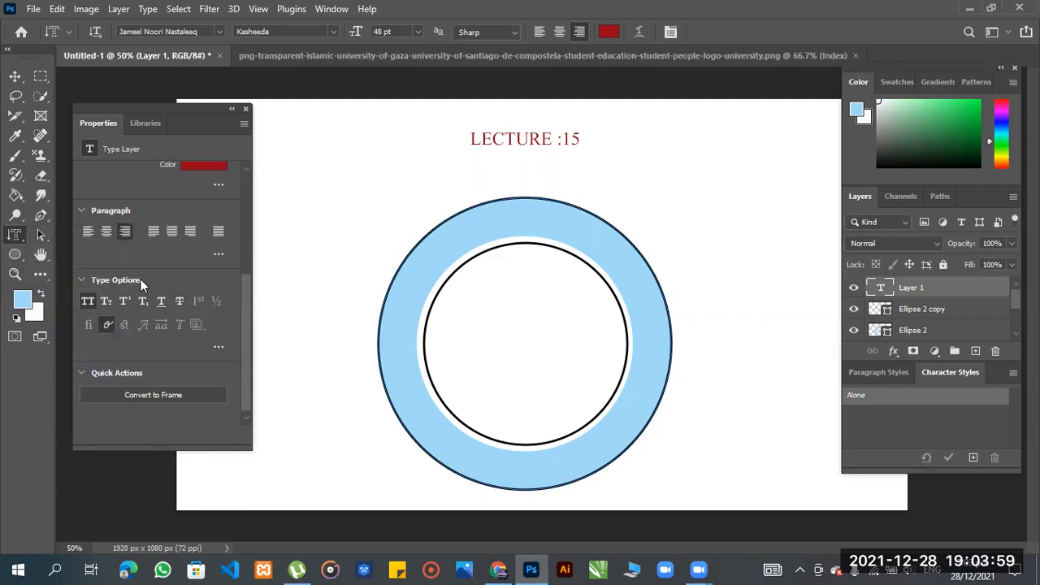
pyautogui.rightClick(17, 235)
pyautogui.click(87, 234)
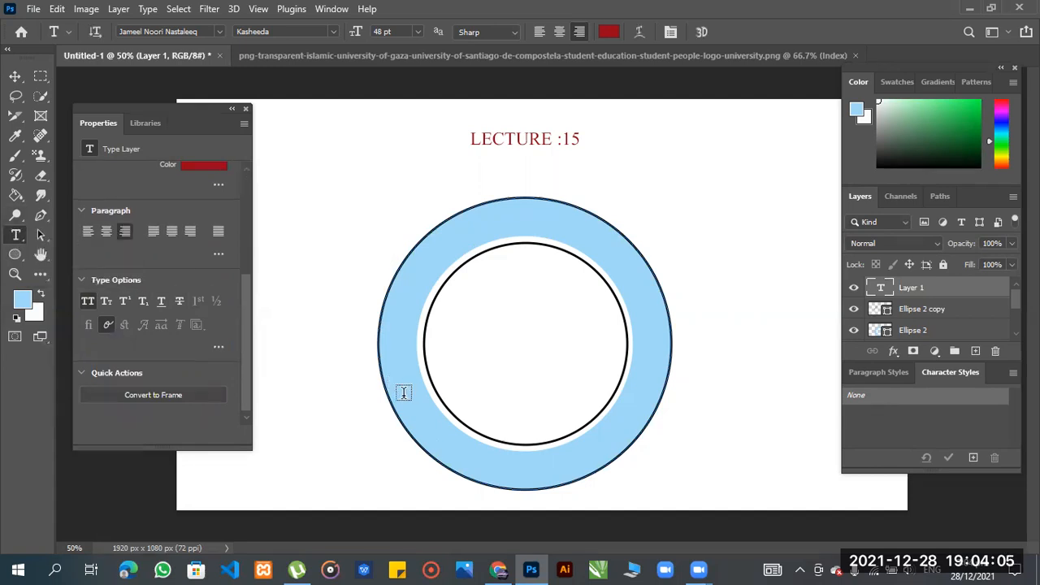
# Step: Try placing vertical placeholder text over the inner circle's left edge, shift it slightly right, and remove it
pyautogui.rightClick(17, 236)
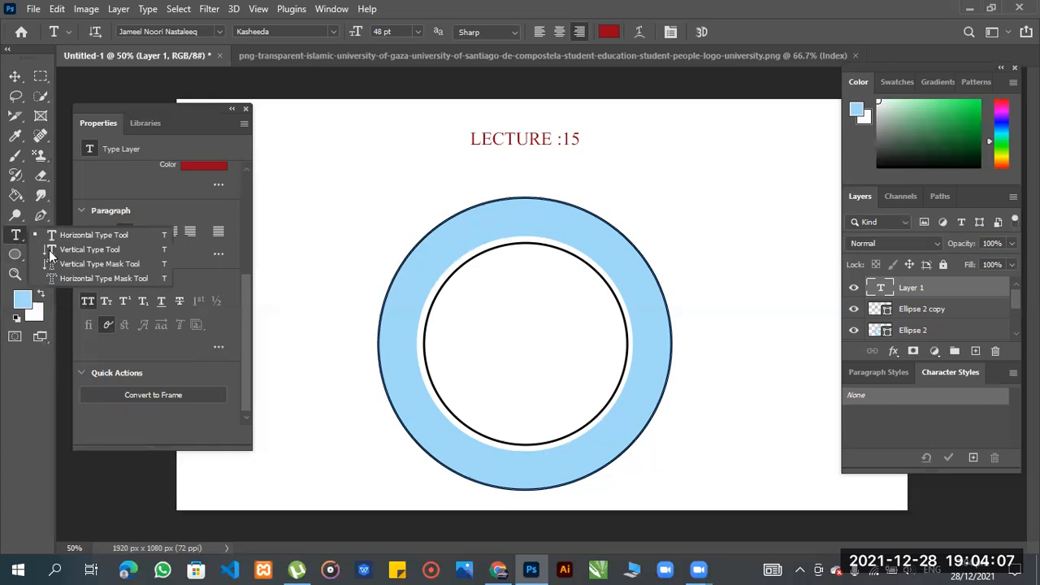
pyautogui.click(428, 359)
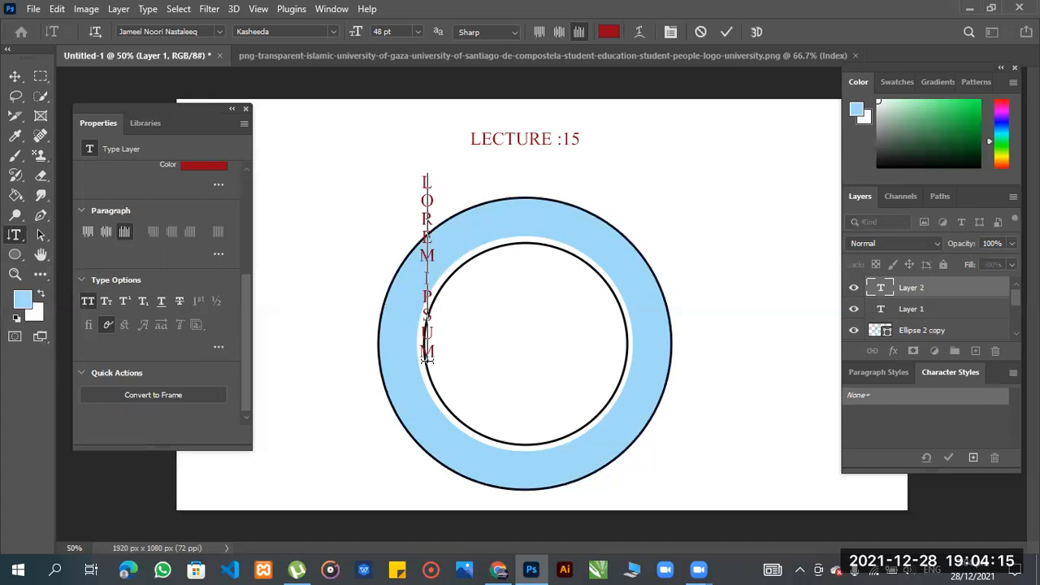
pyautogui.hotkey('ctrl', 'a')
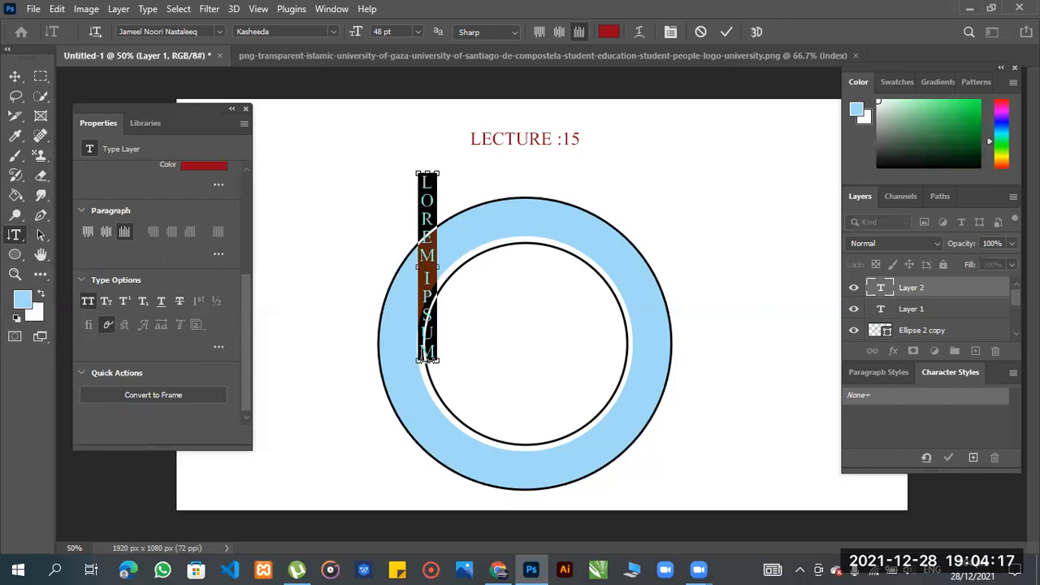
pyautogui.click(15, 78)
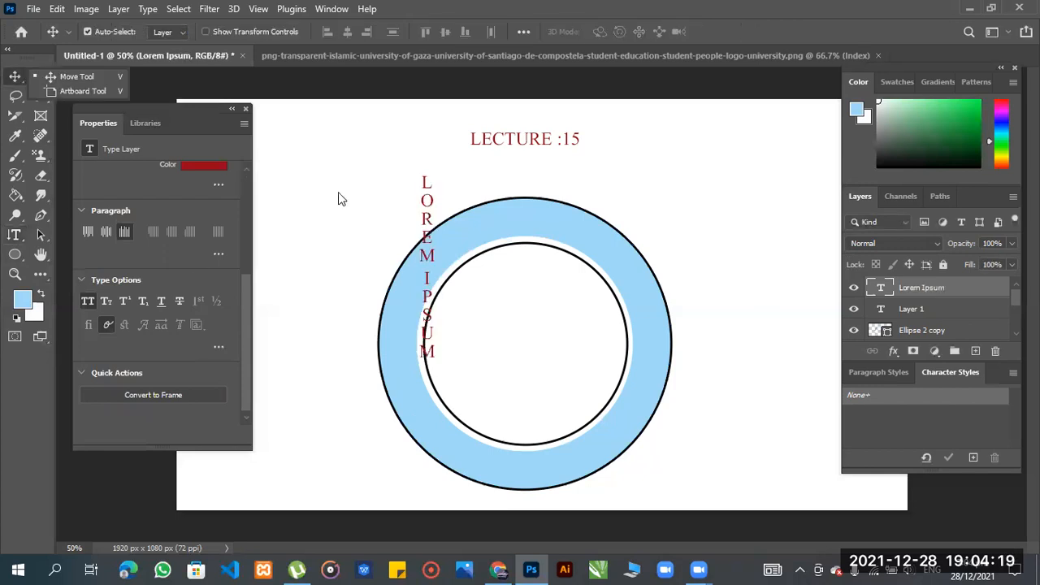
pyautogui.moveTo(421, 200); pyautogui.dragTo(444, 204)
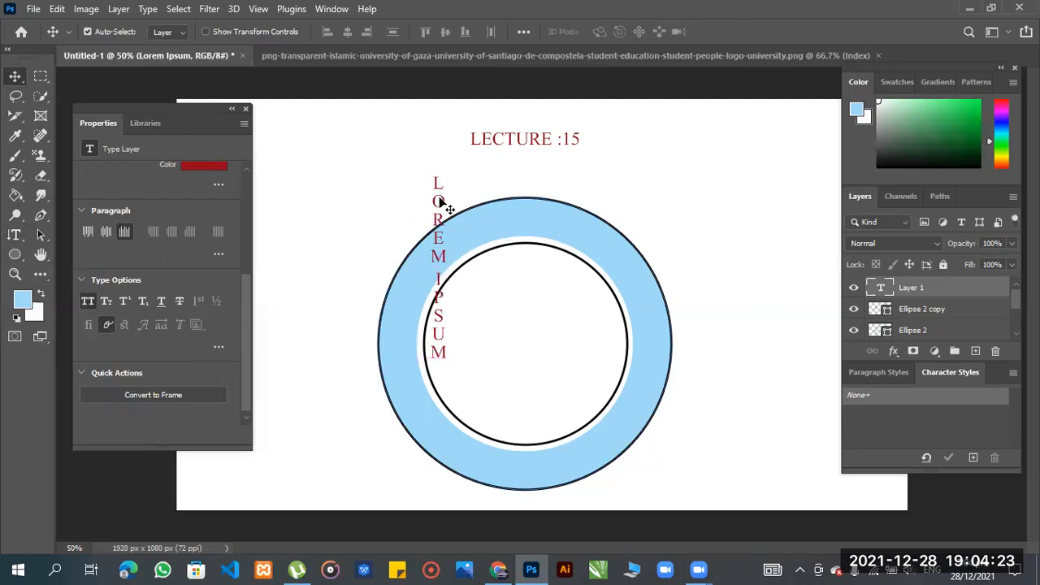
pyautogui.hotkey('ctrl', 'z')
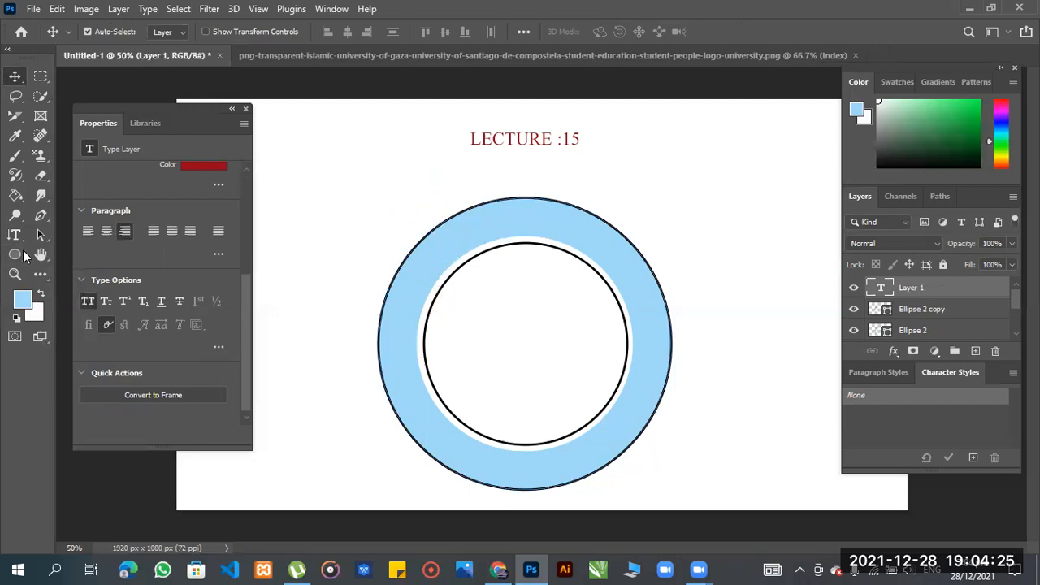
# Step: Choose the Vertical Type tool and set the font to Elephant Regular
pyautogui.click(18, 238)
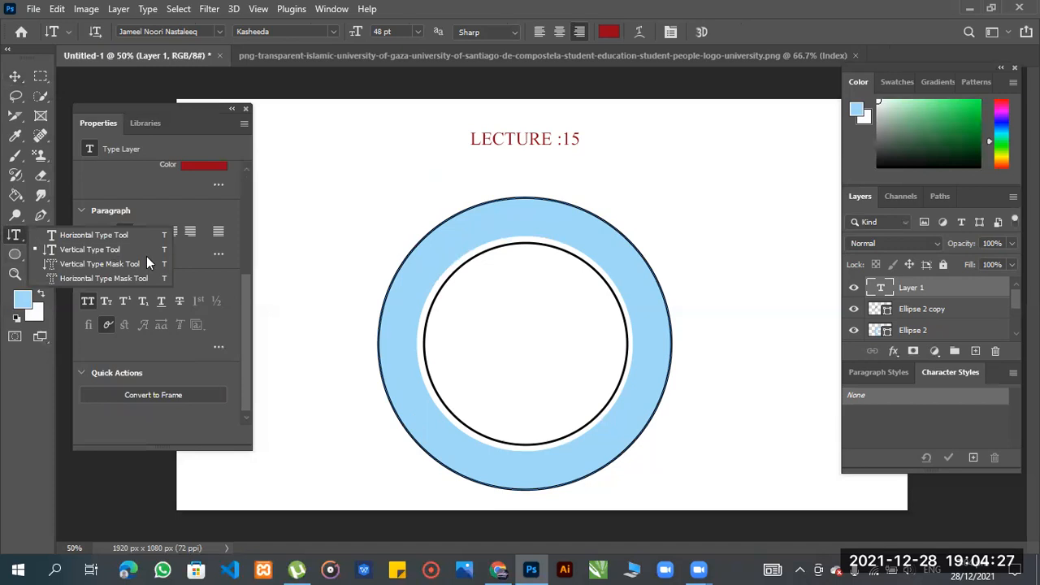
pyautogui.click(38, 244)
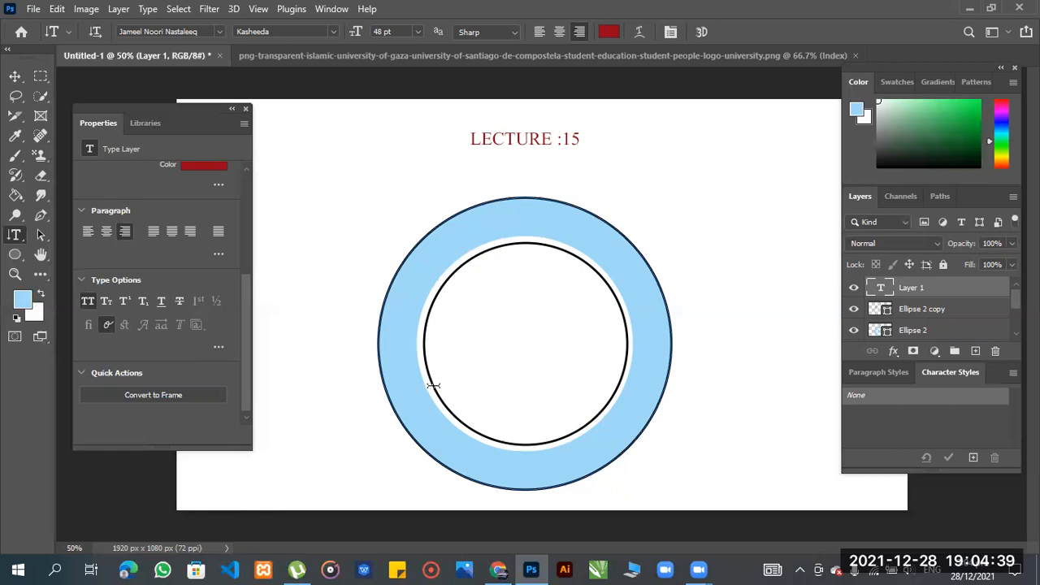
pyautogui.click(216, 35)
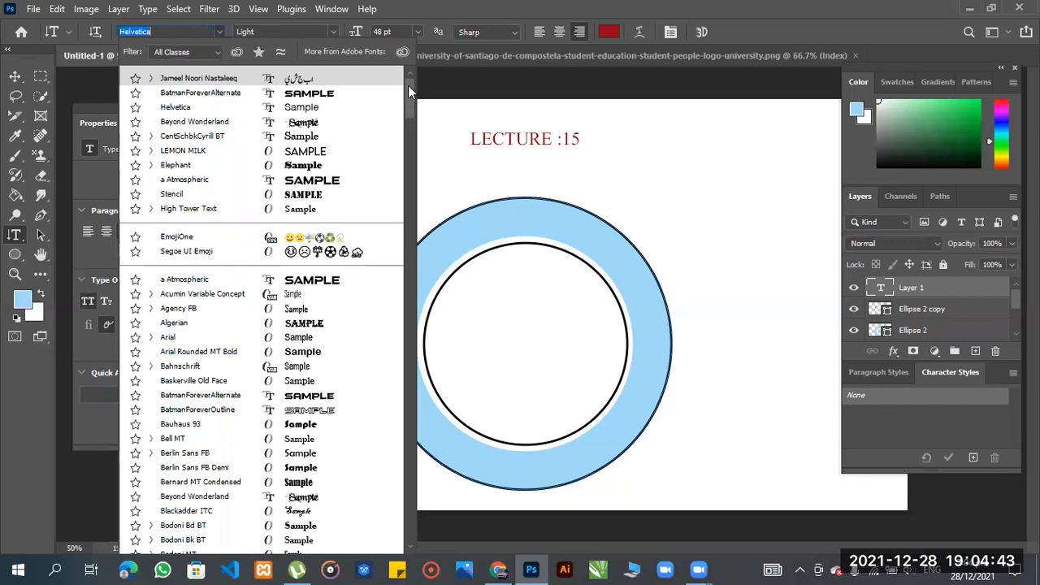
pyautogui.click(315, 165)
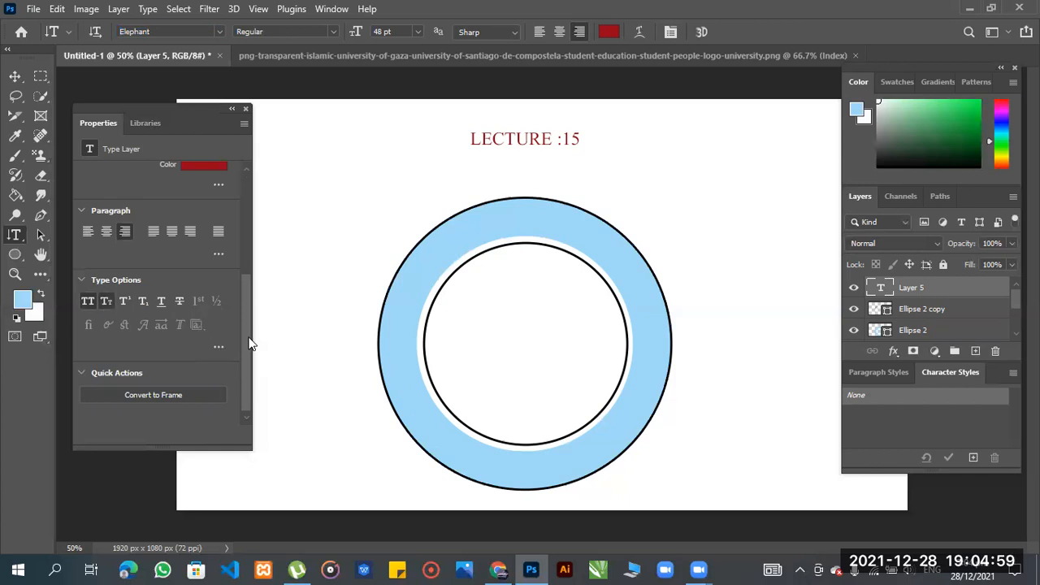
# Step: Review the text layer's tracking and rotation angle choices without changing them
pyautogui.moveTo(250, 343); pyautogui.dragTo(246, 279)
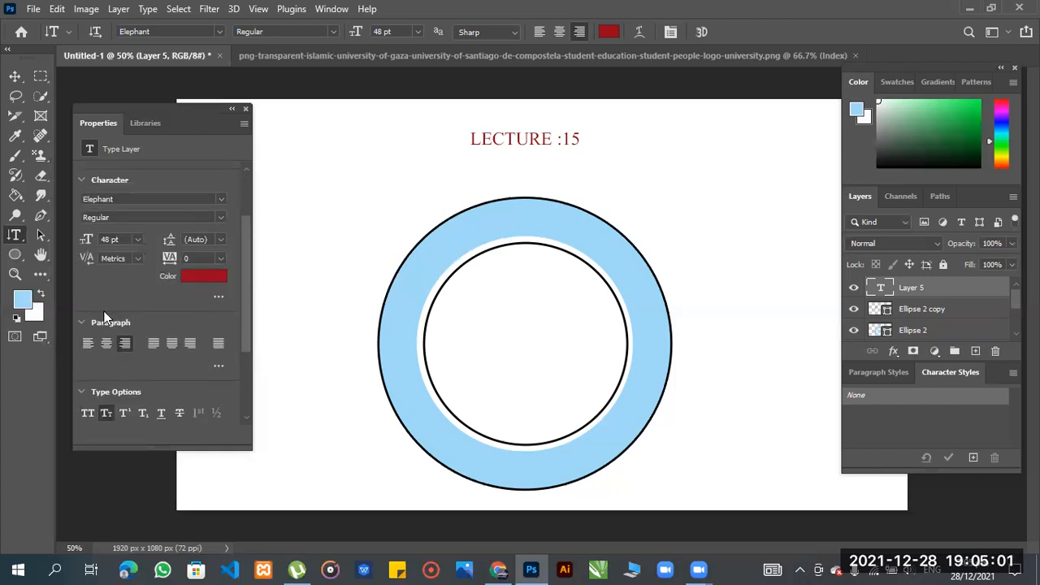
pyautogui.click(221, 257)
pyautogui.click(220, 257)
pyautogui.scroll(2, 248, 220)
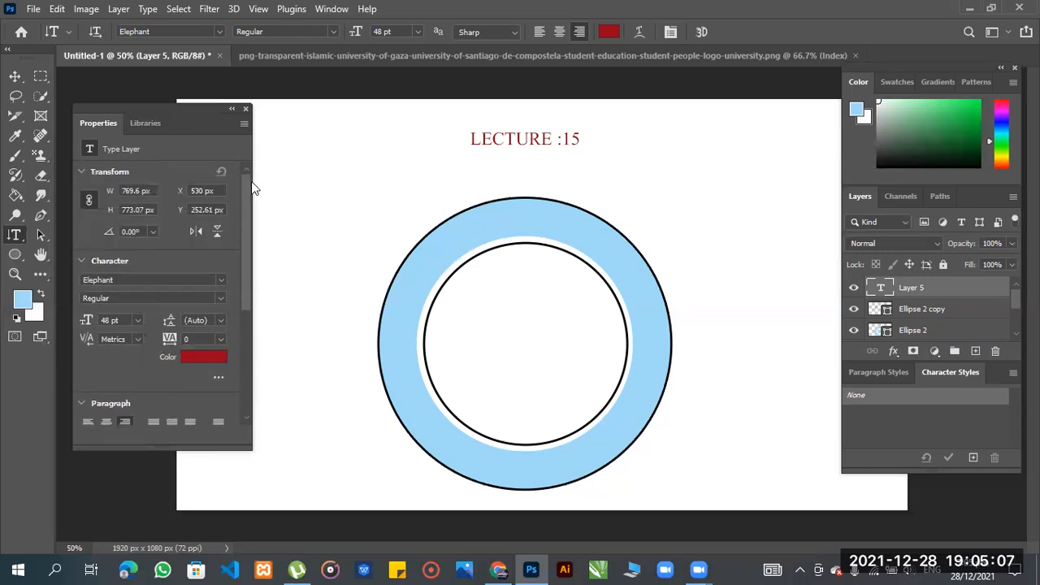
pyautogui.click(152, 232)
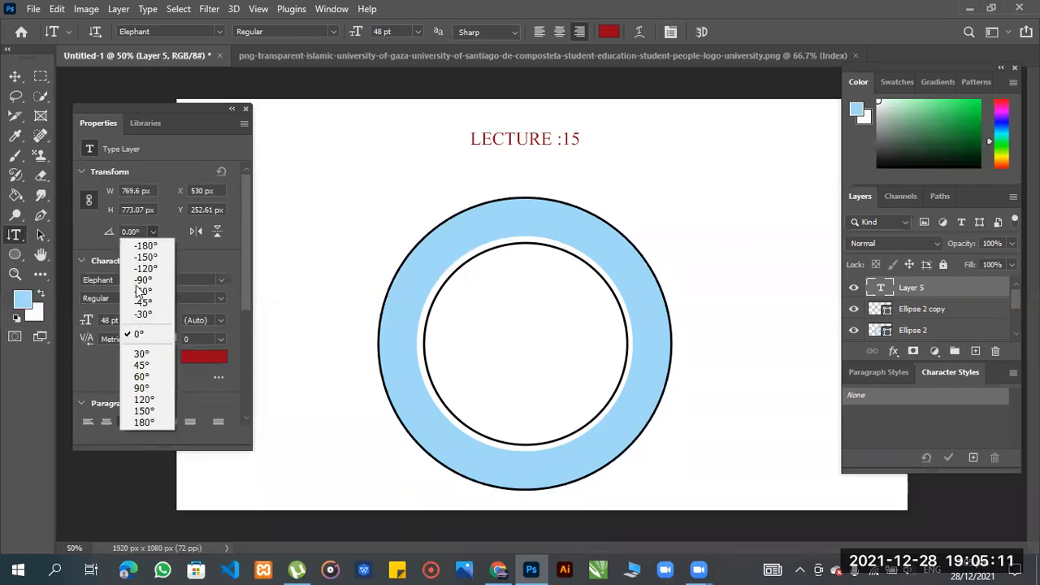
pyautogui.click(216, 227)
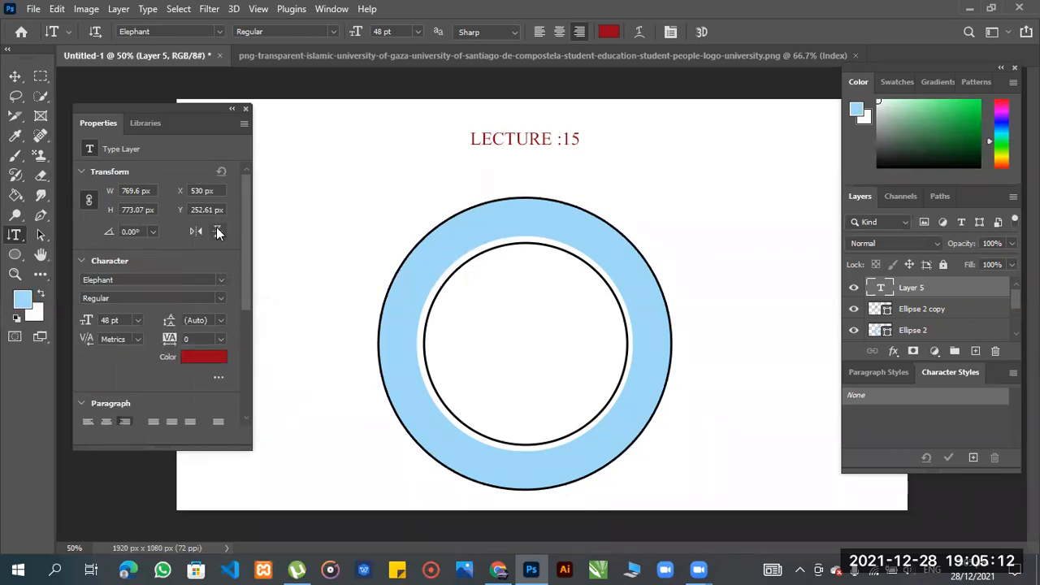
# Step: Try placing vertical Elephant text on the blue ring's left edge, move it left outside the ring, and delete it
pyautogui.click(384, 383)
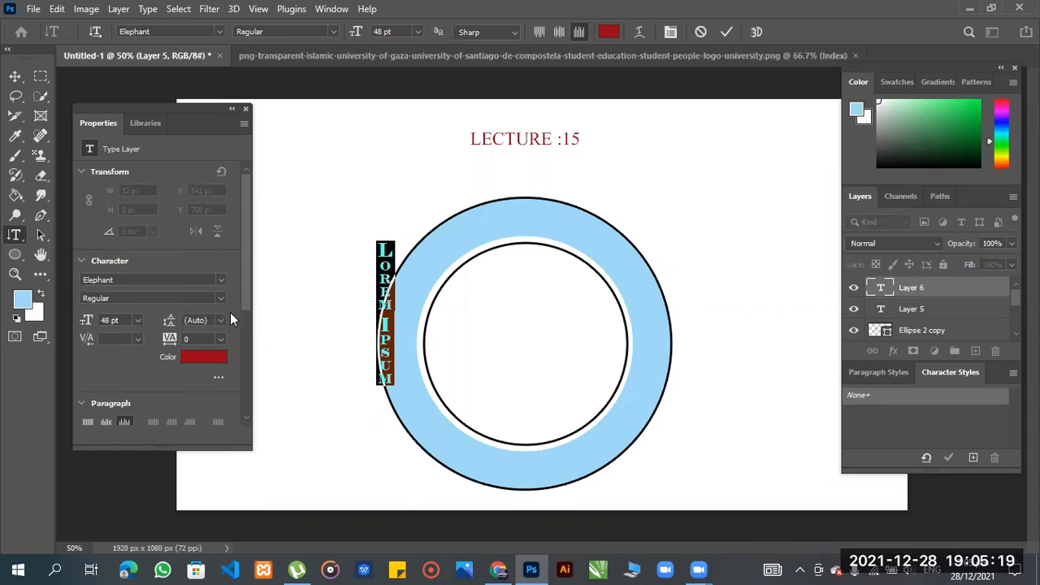
pyautogui.moveTo(246, 315); pyautogui.dragTo(246, 174)
pyautogui.click(15, 79)
pyautogui.moveTo(384, 279); pyautogui.dragTo(342, 279)
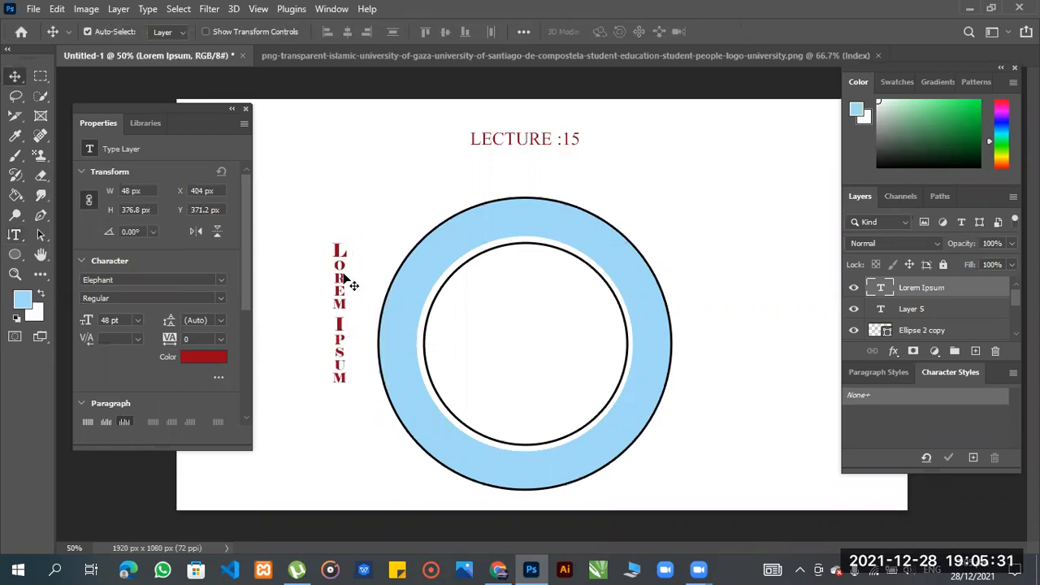
pyautogui.press('Delete')
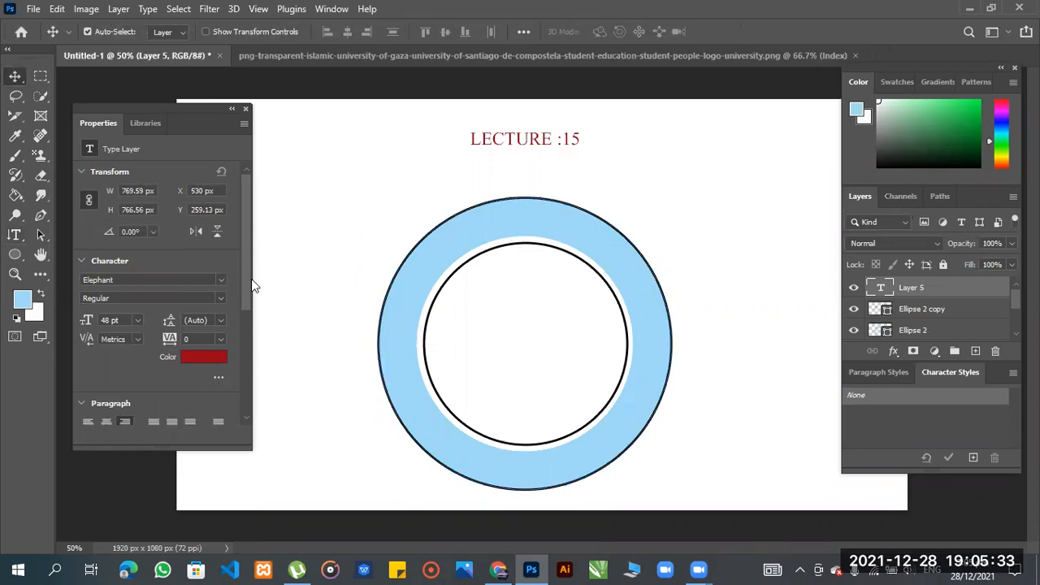
# Step: Draw a rounded rectangle about 284 by 176 px in the blank area to the upper left of the ring
pyautogui.scroll(-3, 248, 287)
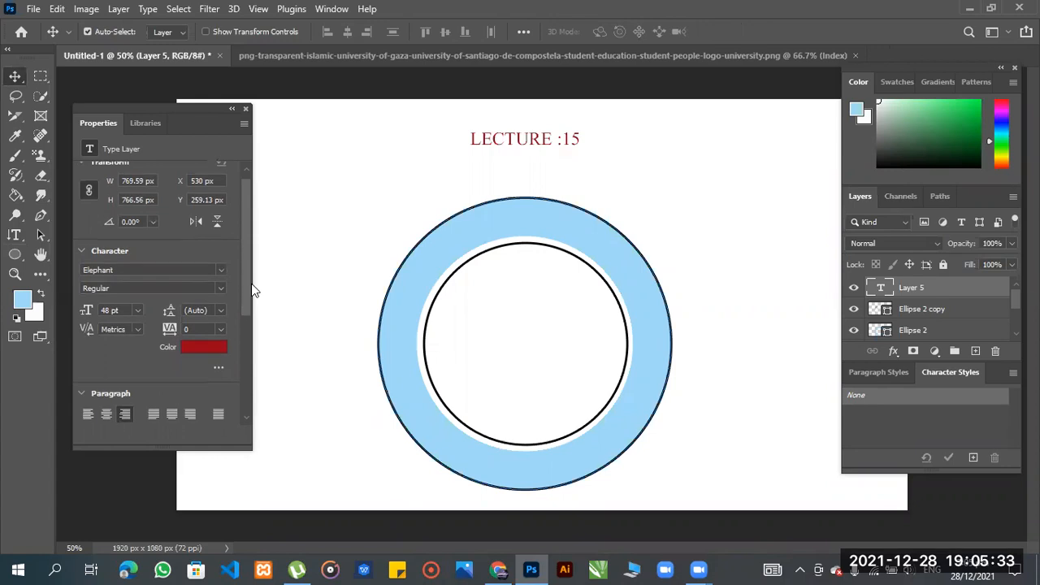
pyautogui.click(14, 235)
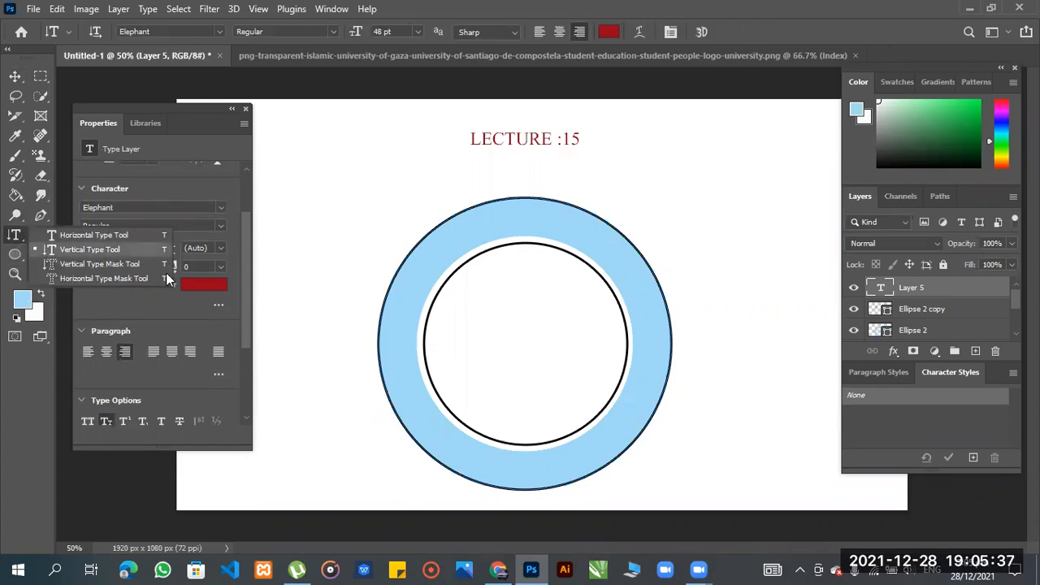
pyautogui.click(120, 251)
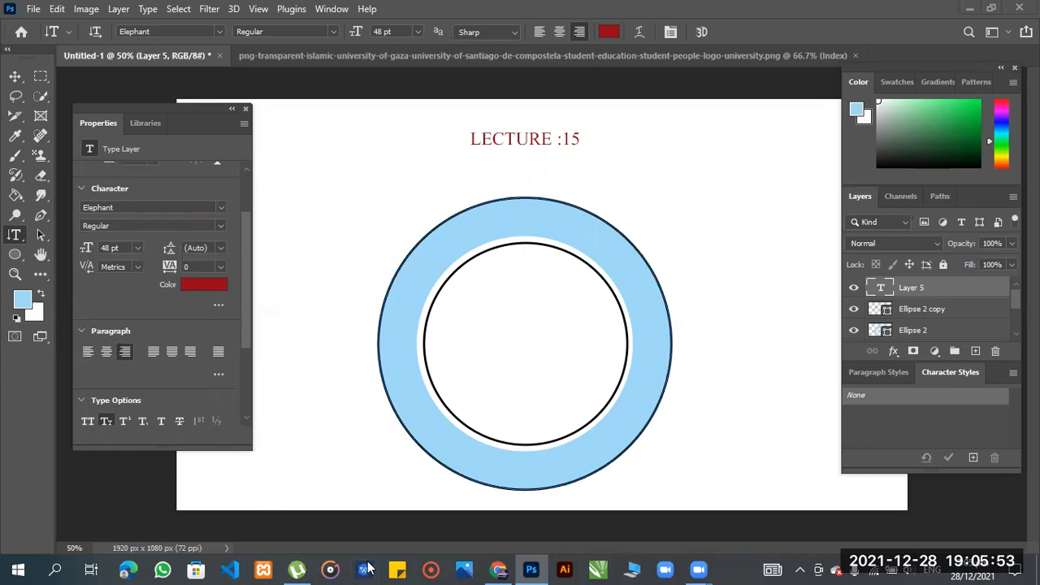
pyautogui.click(16, 257)
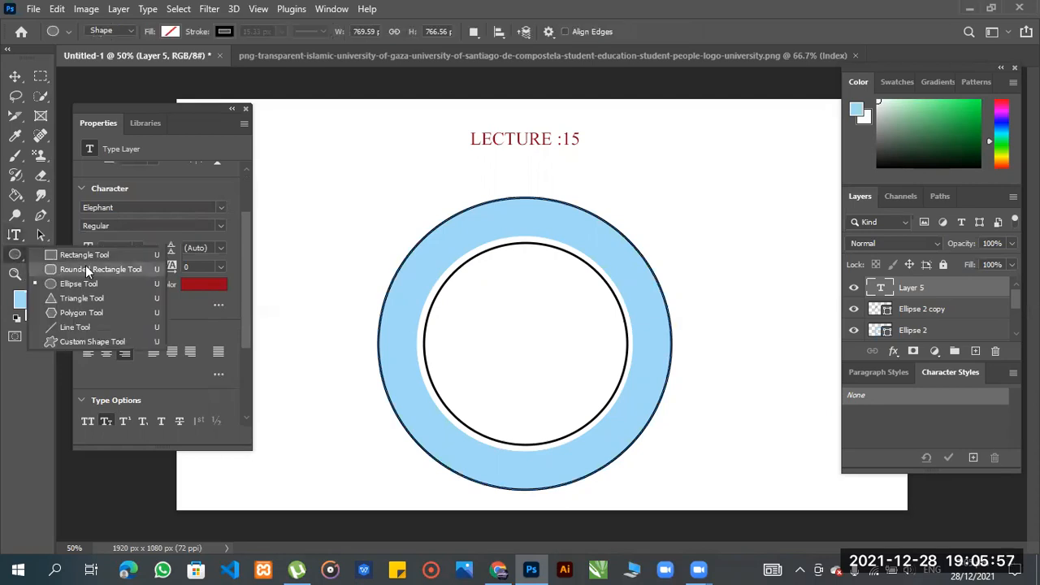
pyautogui.click(110, 271)
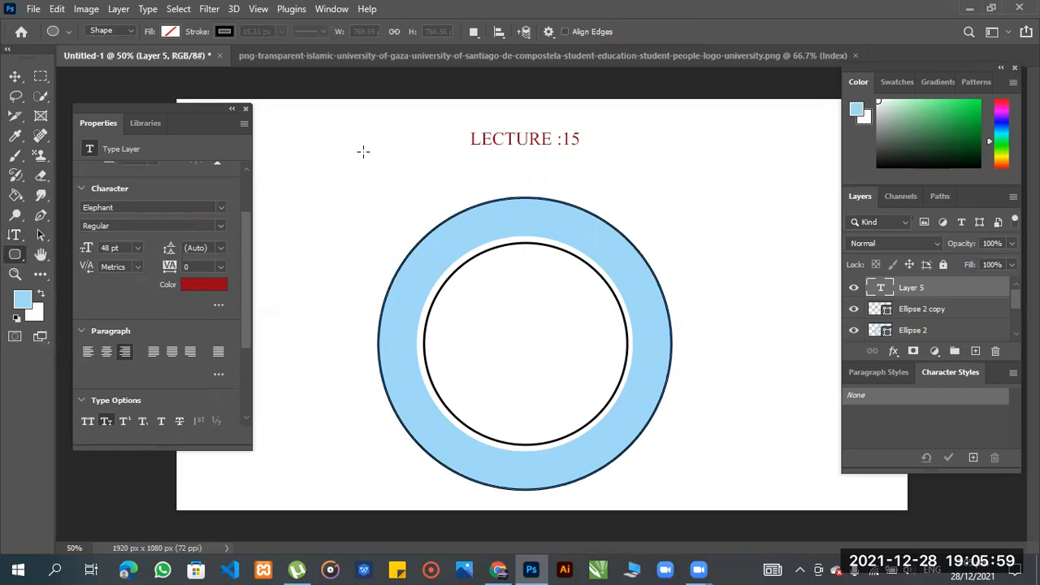
pyautogui.moveTo(295, 152); pyautogui.dragTo(403, 218)
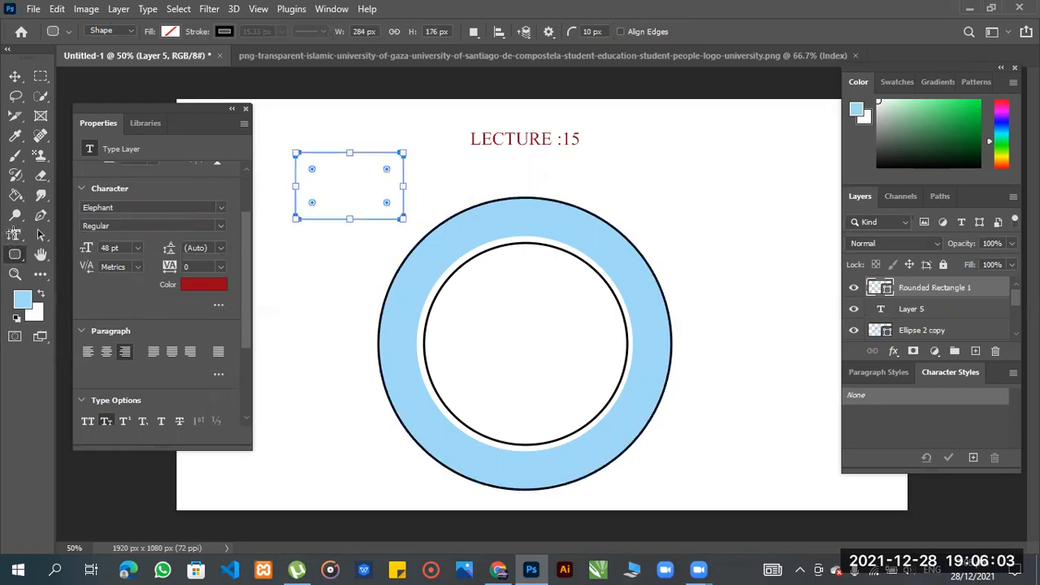
# Step: Try running vertical text "hhkkkkk" along the rounded rectangle's outline
pyautogui.click(14, 235)
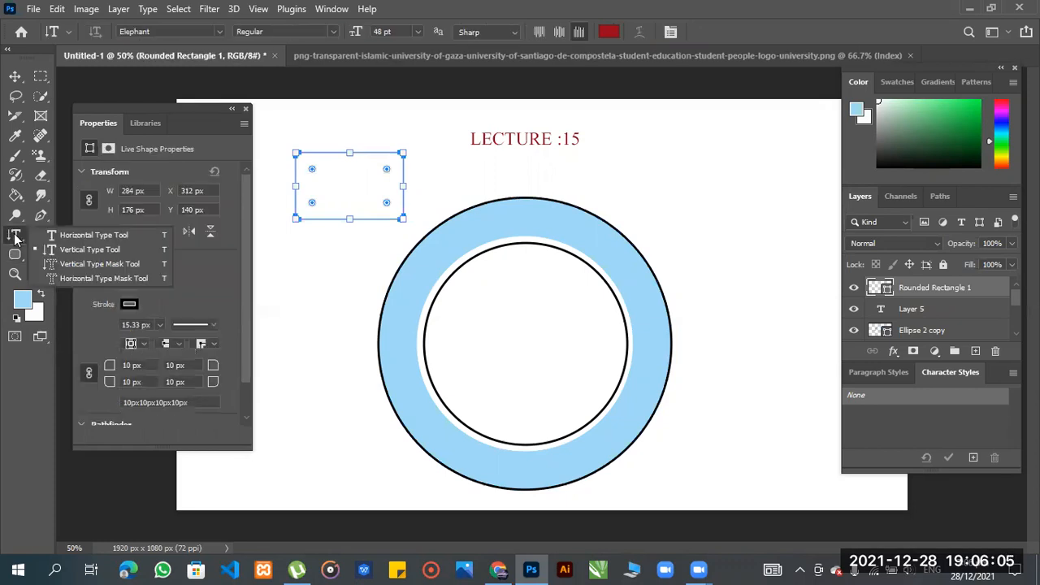
pyautogui.click(15, 237)
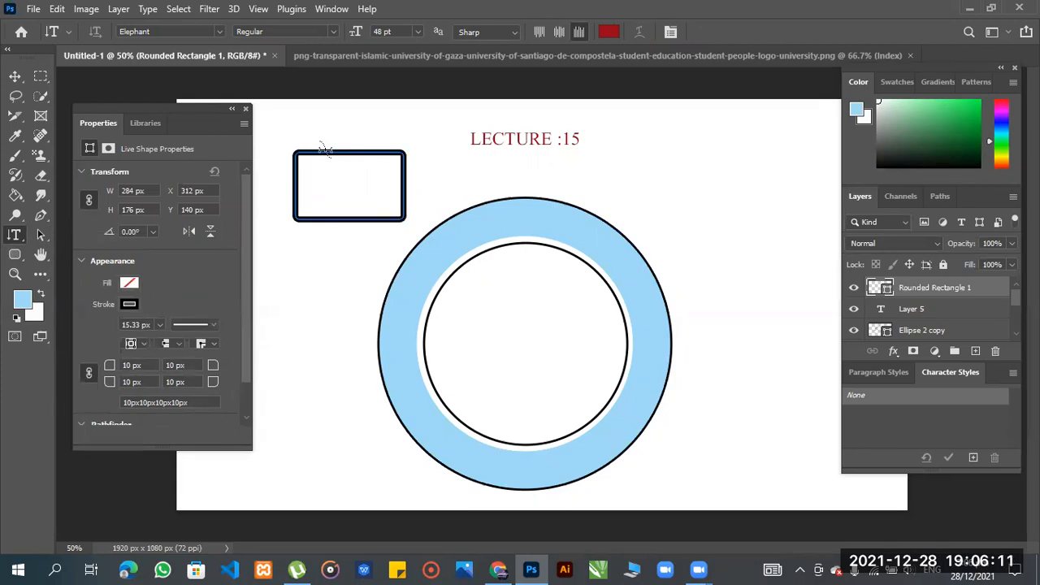
pyautogui.click(328, 146)
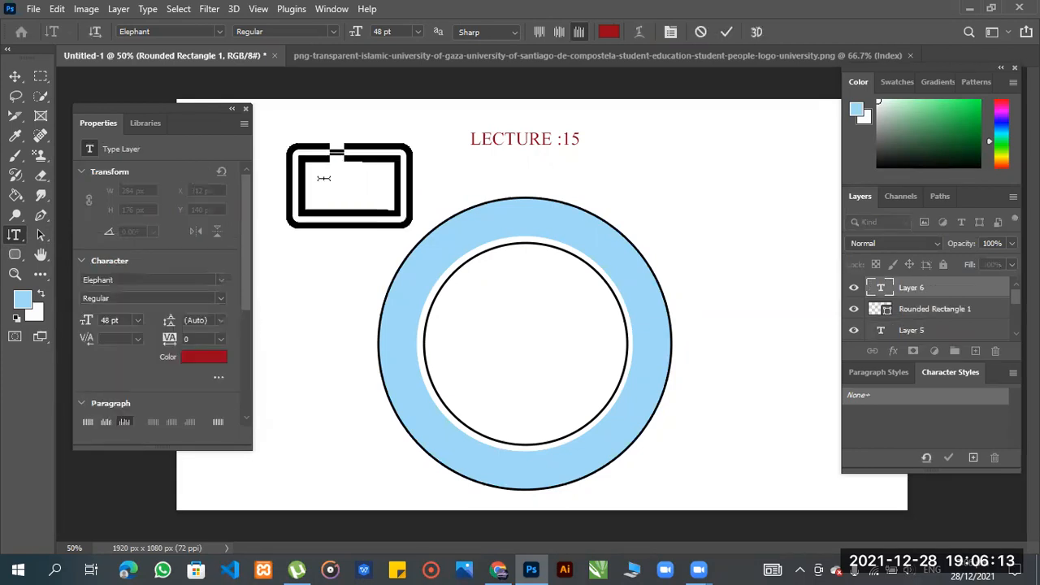
pyautogui.write('HHAAA')
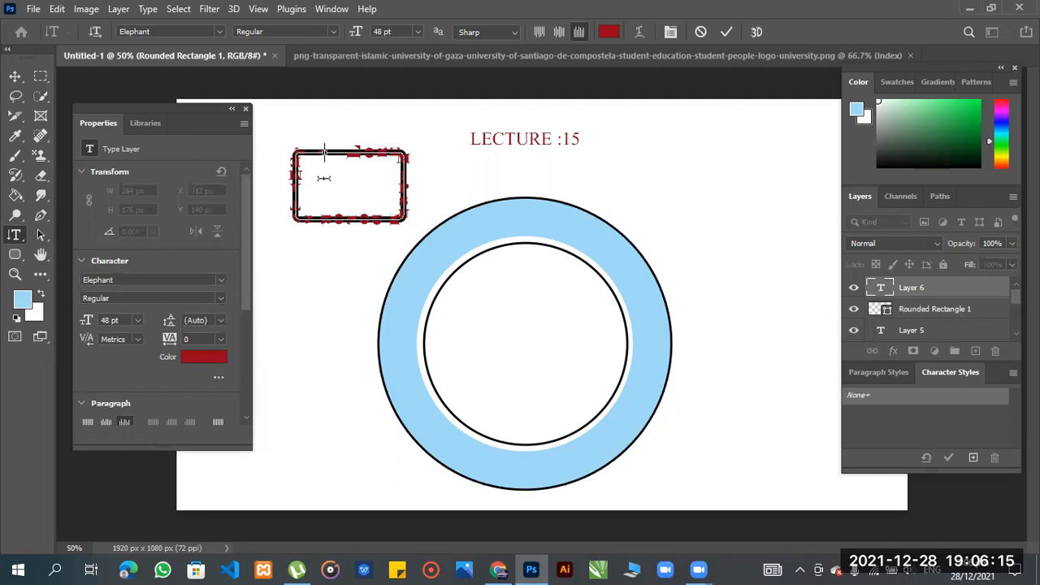
pyautogui.write('AA')
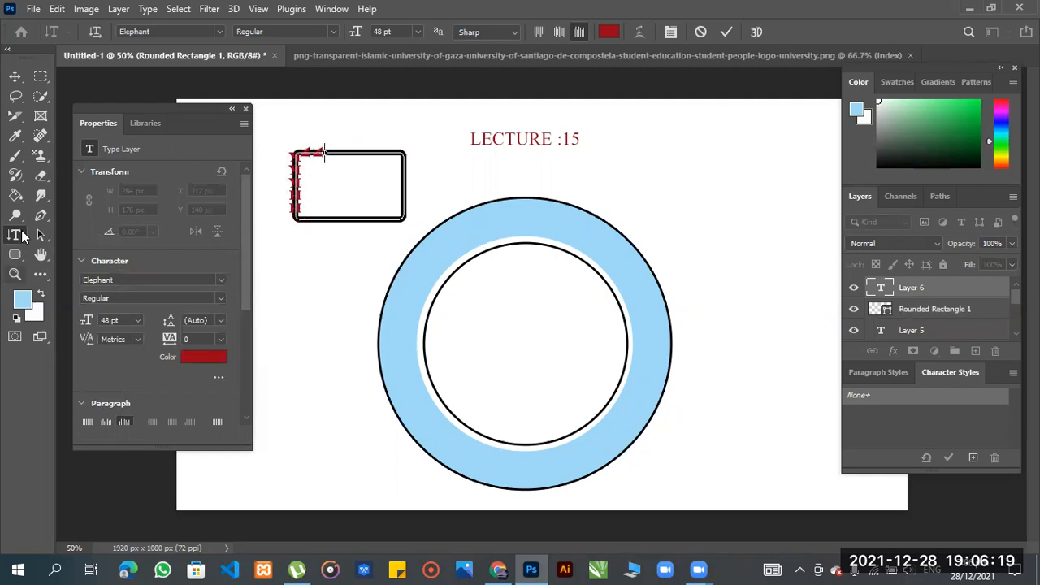
# Step: Try placing vertical text with repeated n and h letters inside the inner circle, and erase it
pyautogui.click(15, 257)
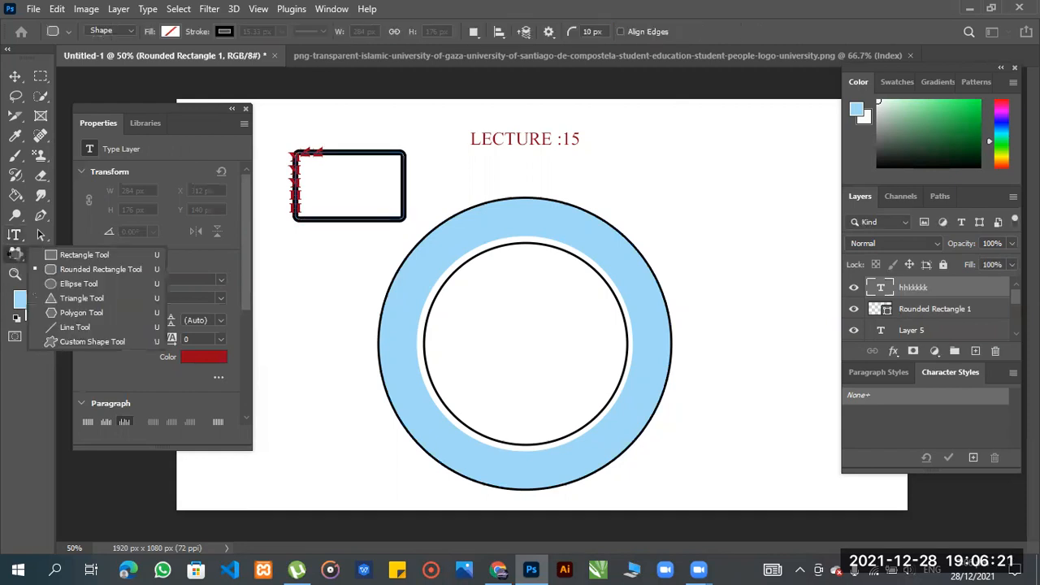
pyautogui.click(78, 282)
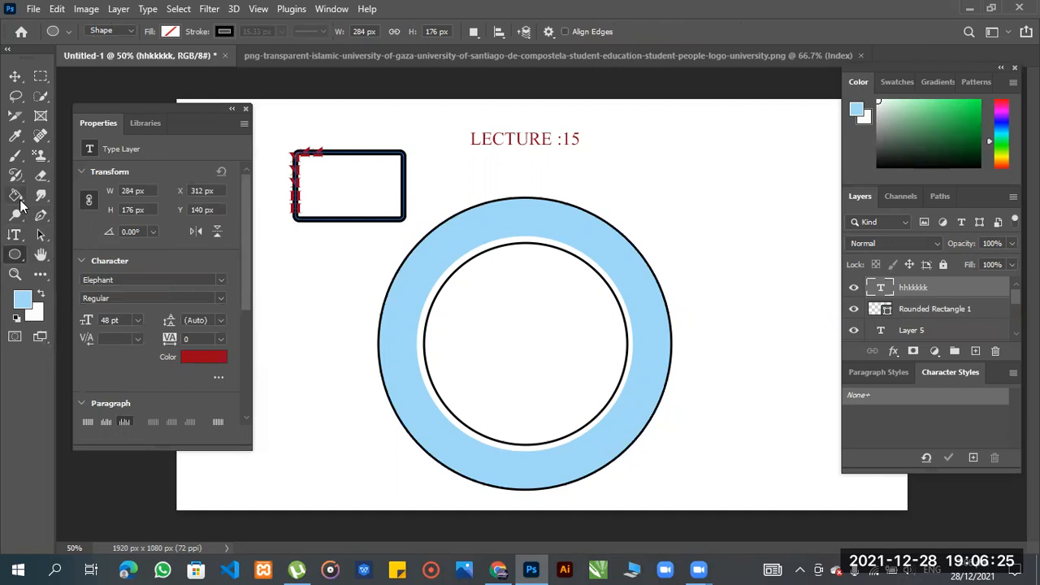
pyautogui.press('t')
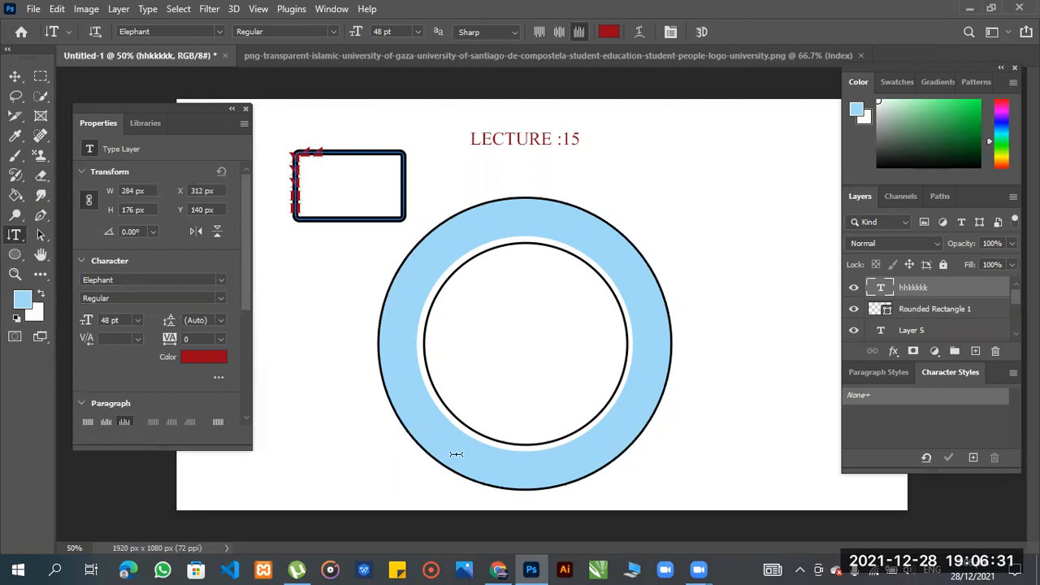
pyautogui.click(487, 368)
pyautogui.doubleClick(488, 369)
pyautogui.write('nnnhhhhh')
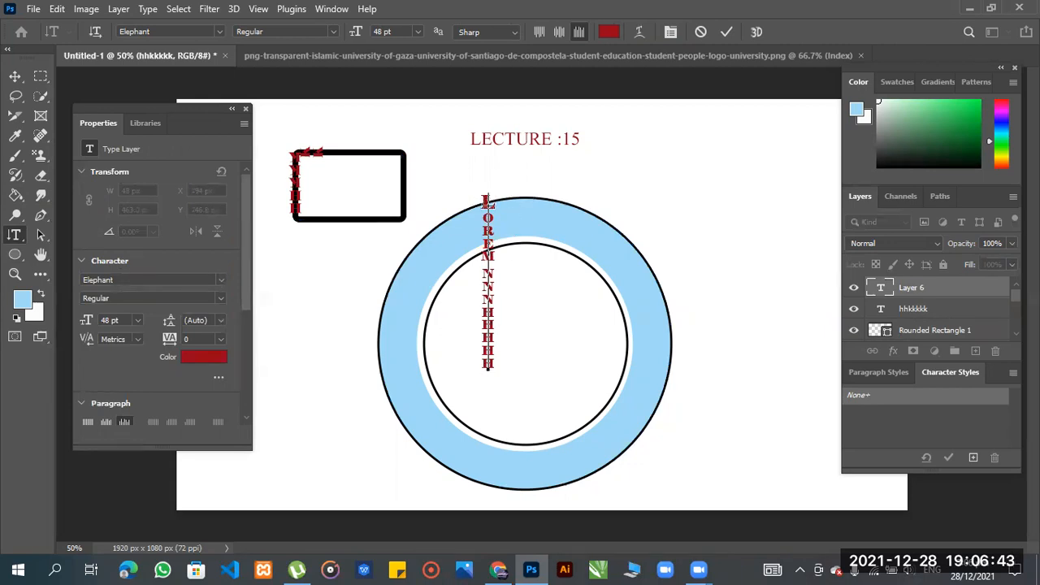
pyautogui.moveTo(488, 195); pyautogui.dragTo(482, 378)
pyautogui.press('BackSpace')
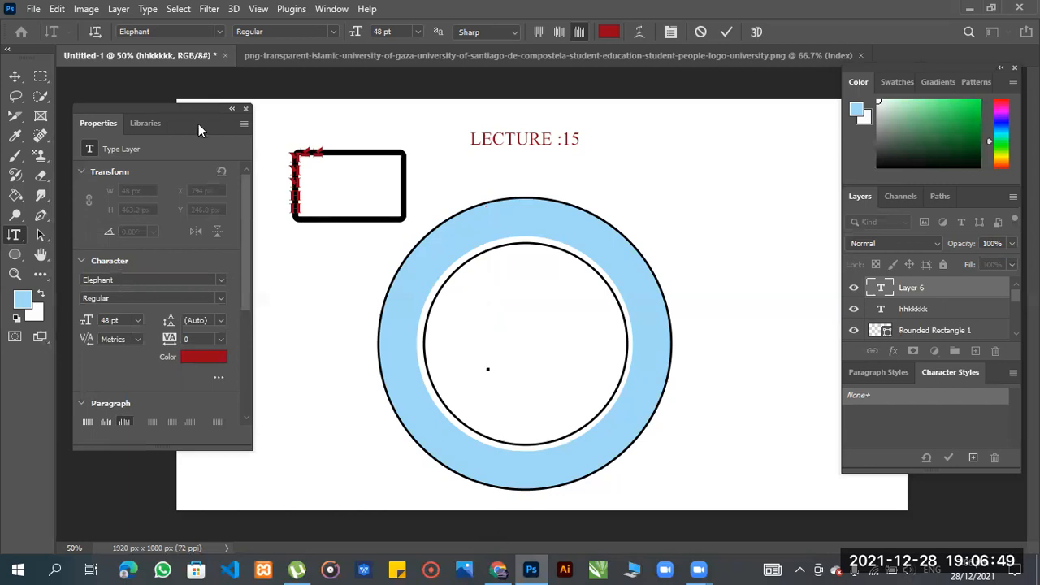
# Step: Extend the text along the rounded rectangle's outline with more repeated letters and look through its character settings
pyautogui.moveTo(198, 123); pyautogui.dragTo(194, 113)
pyautogui.rightClick(10, 237)
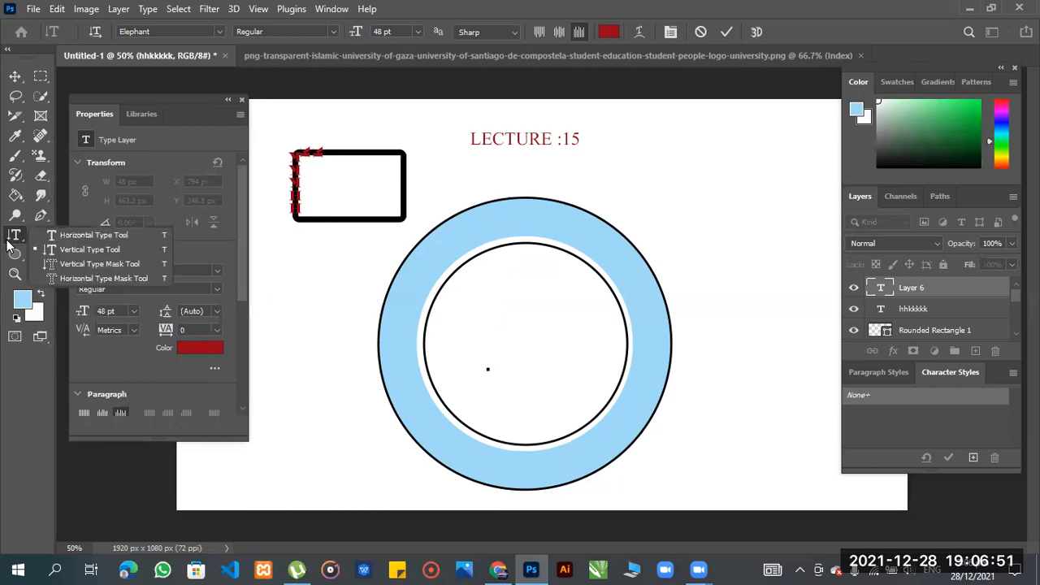
pyautogui.click(104, 237)
pyautogui.click(323, 156)
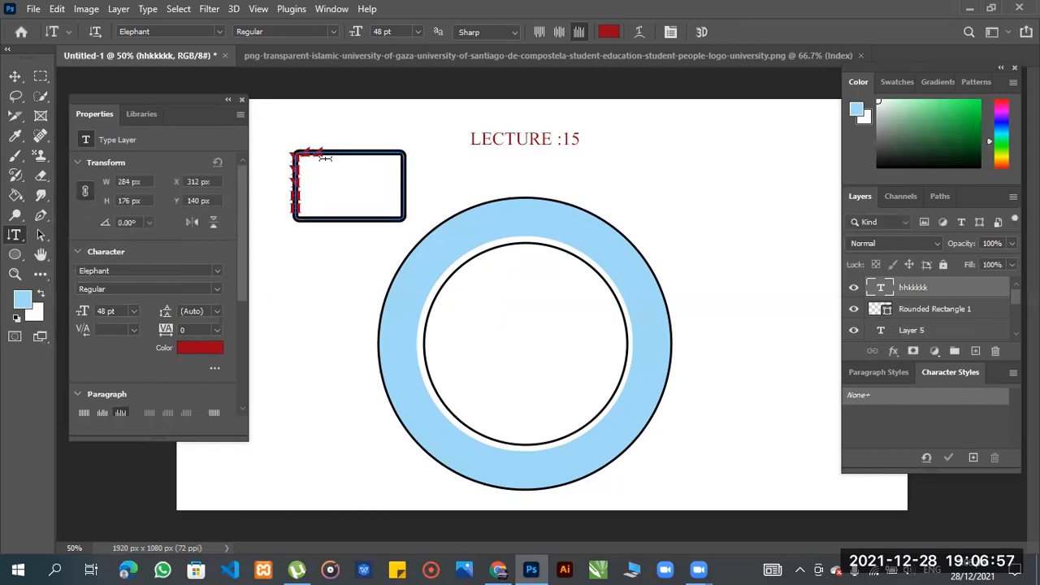
pyautogui.click(369, 150)
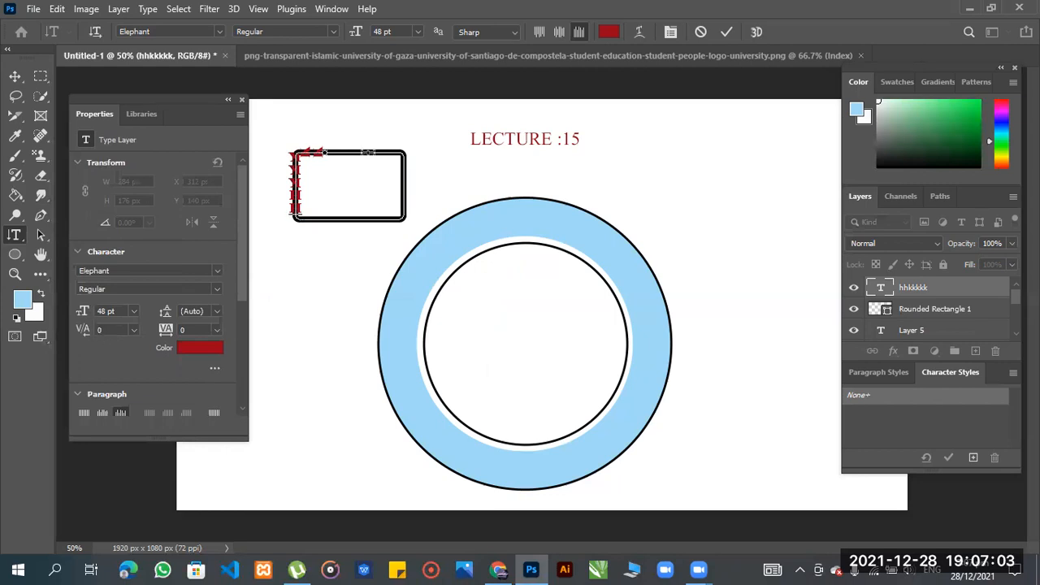
pyautogui.write('kkkkk')
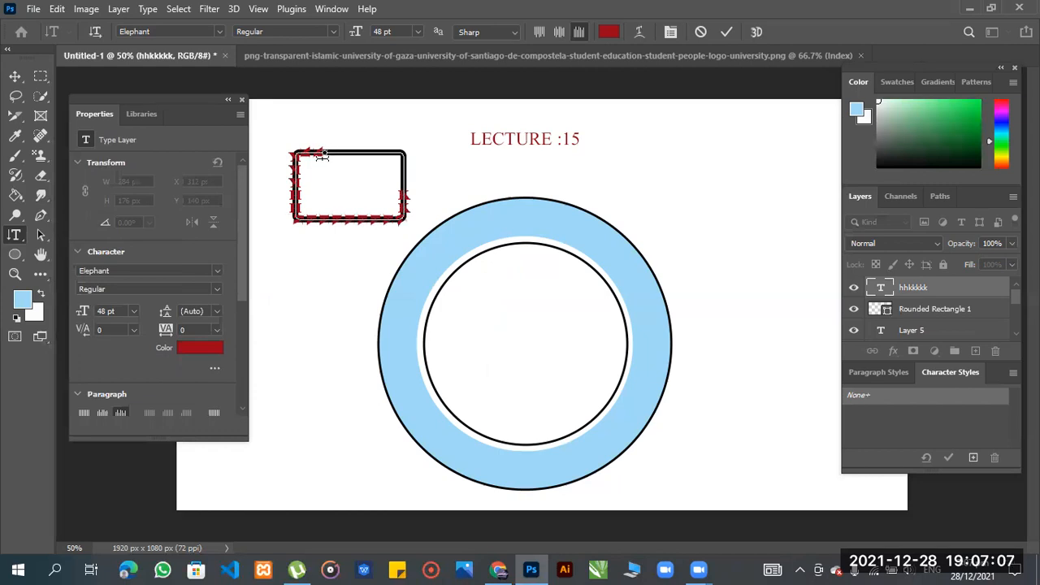
pyautogui.write('khhhh')
pyautogui.click(217, 330)
pyautogui.click(218, 323)
pyautogui.moveTo(237, 277); pyautogui.dragTo(233, 345)
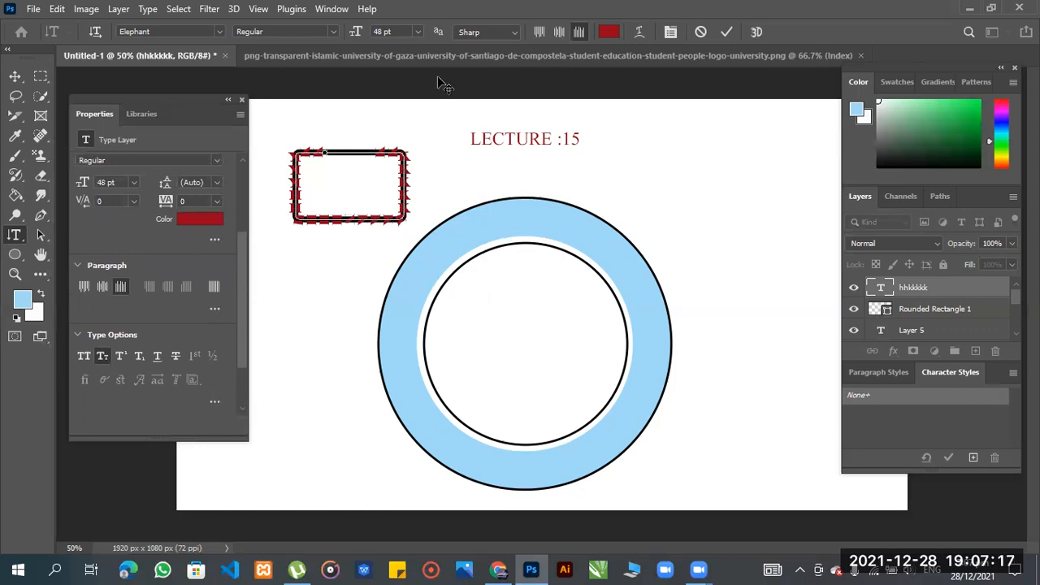
# Step: Shift the outline text slightly left, and delete both the text and the rounded rectangle
pyautogui.click(15, 77)
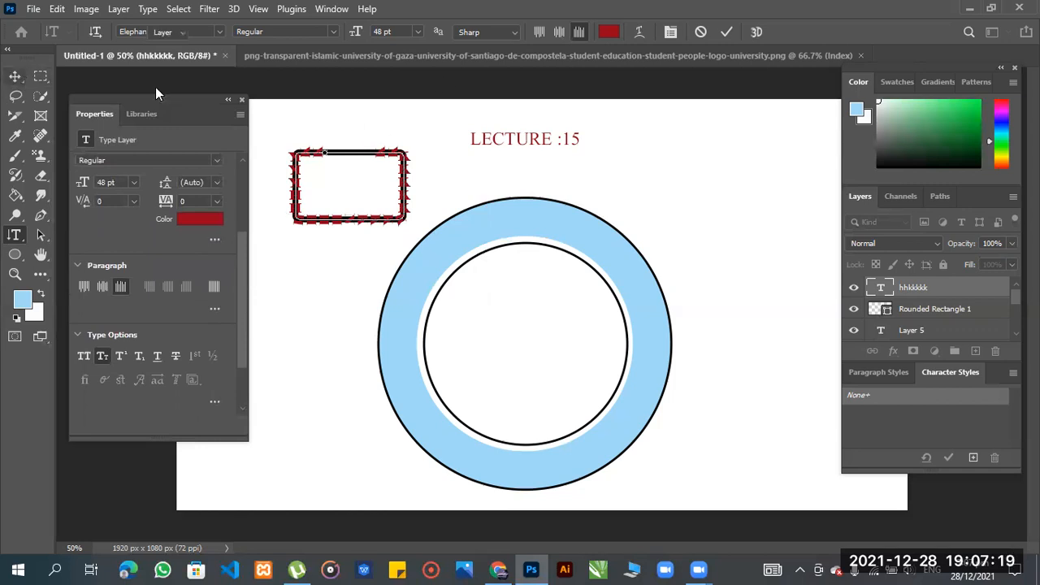
pyautogui.moveTo(340, 160)
pyautogui.mouseDown()
pyautogui.moveTo(331, 154)
pyautogui.moveTo(340, 163)
pyautogui.mouseUp()
pyautogui.press('Delete')
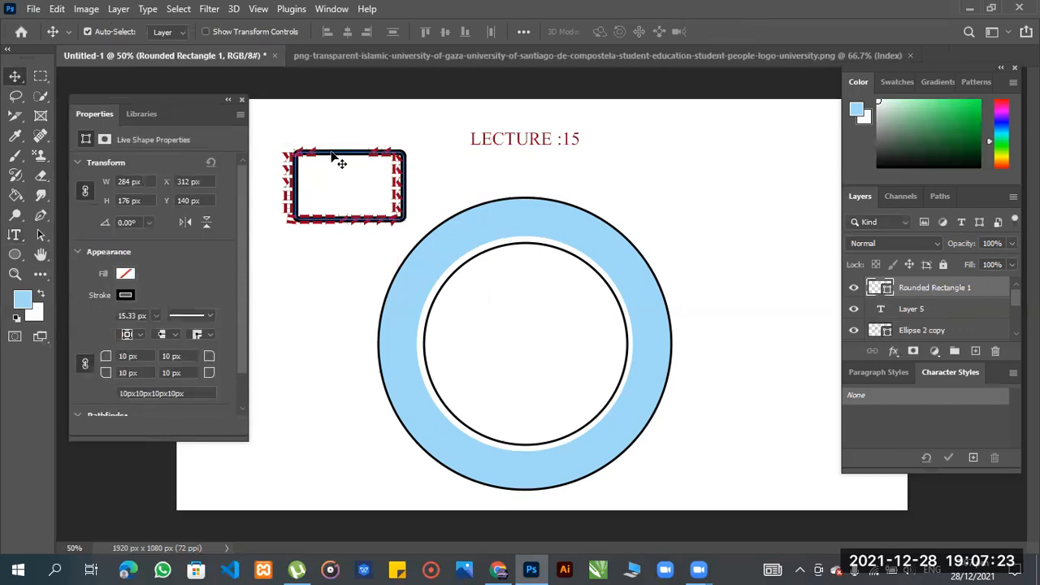
pyautogui.press('Delete')
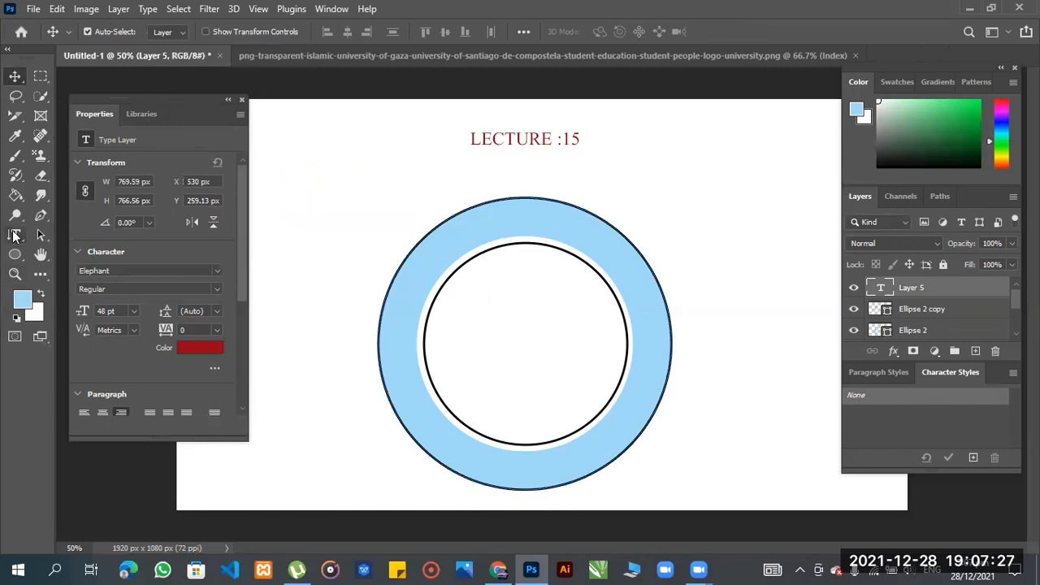
# Step: Try placing vertical text "JJJJJ" on the inner circle's left edge, move it left outside the ring, and delete it
pyautogui.click(29, 231)
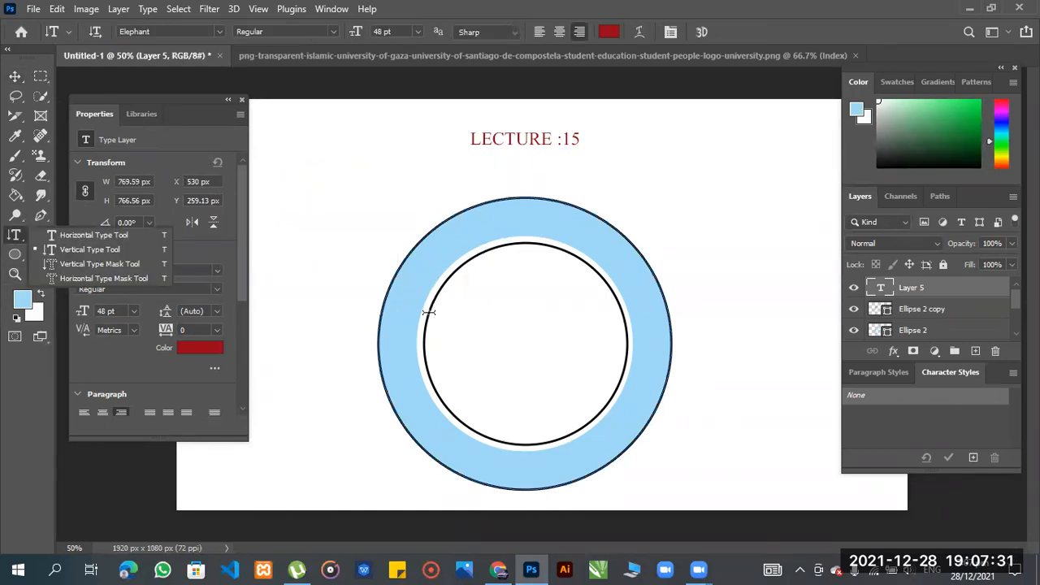
pyautogui.click(430, 311)
pyautogui.click(430, 311)
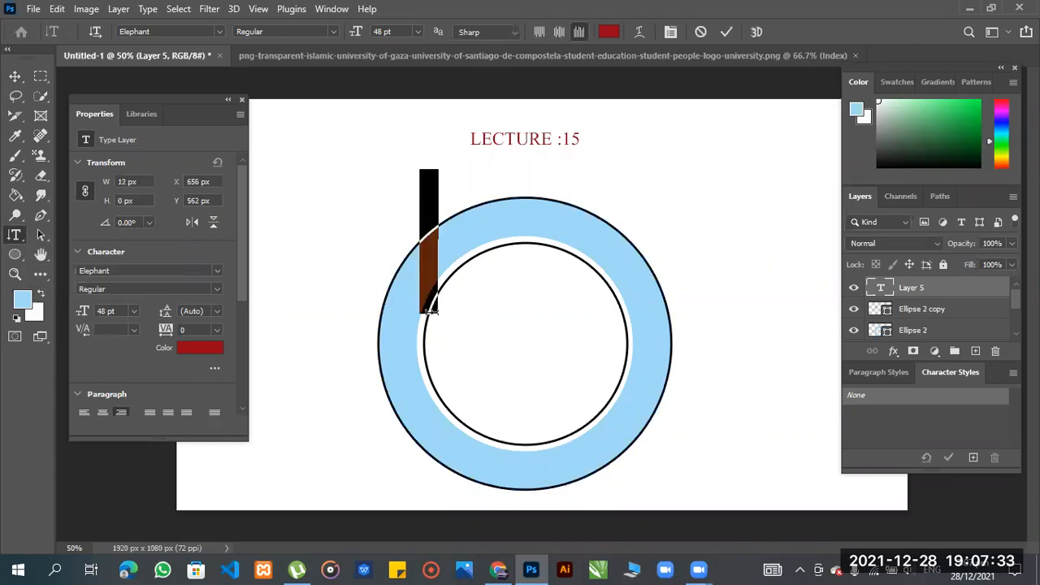
pyautogui.click(430, 311)
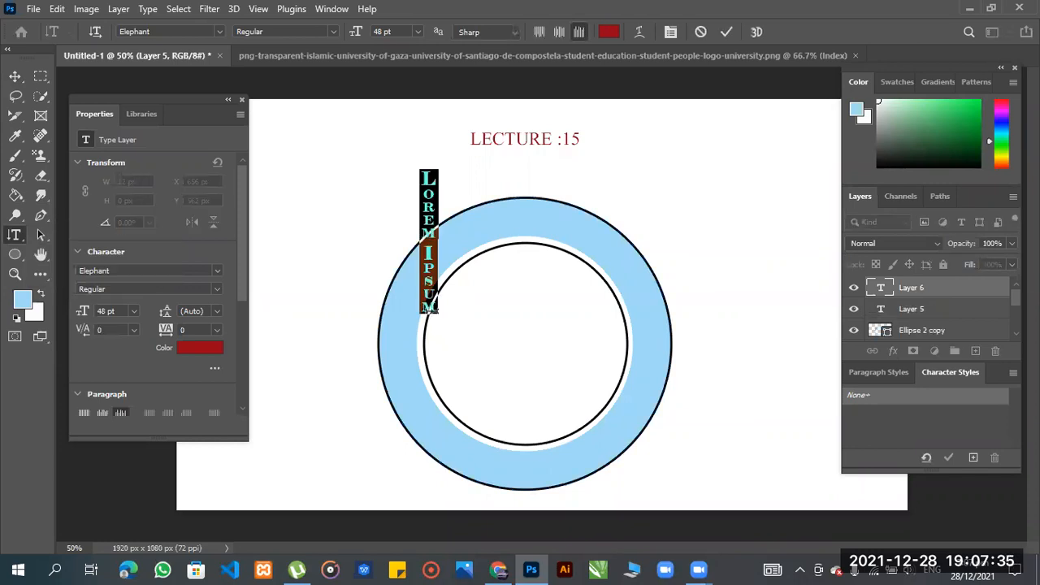
pyautogui.press('BackSpace')
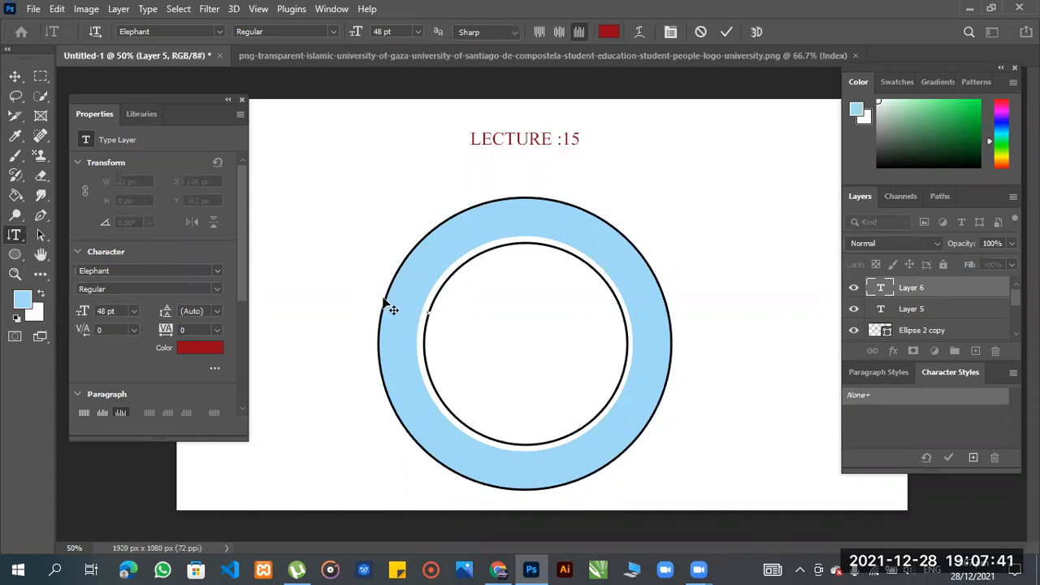
pyautogui.write('JJJJJ')
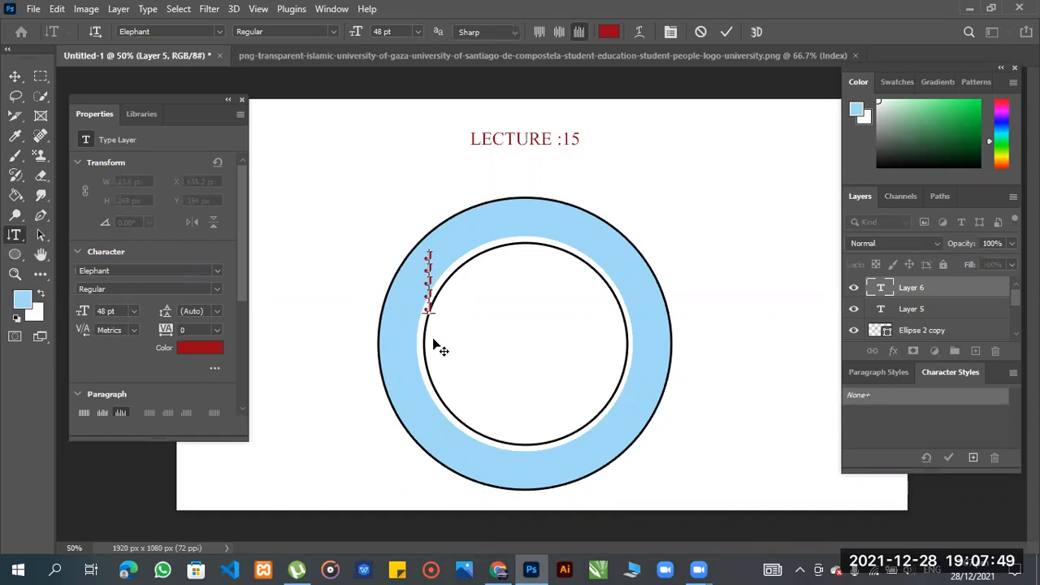
pyautogui.click(15, 76)
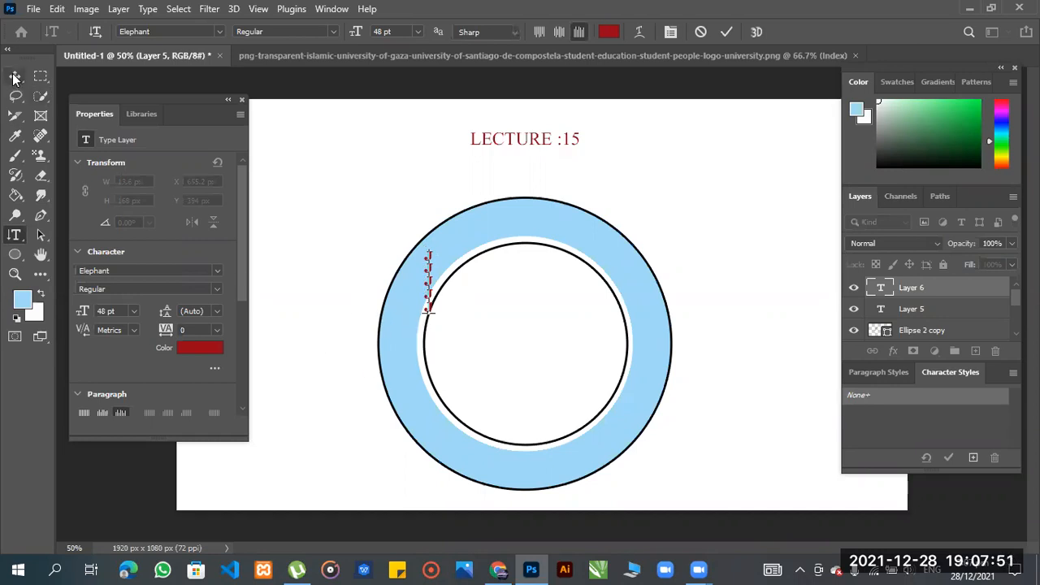
pyautogui.moveTo(429, 281); pyautogui.dragTo(341, 271)
pyautogui.press('Delete')
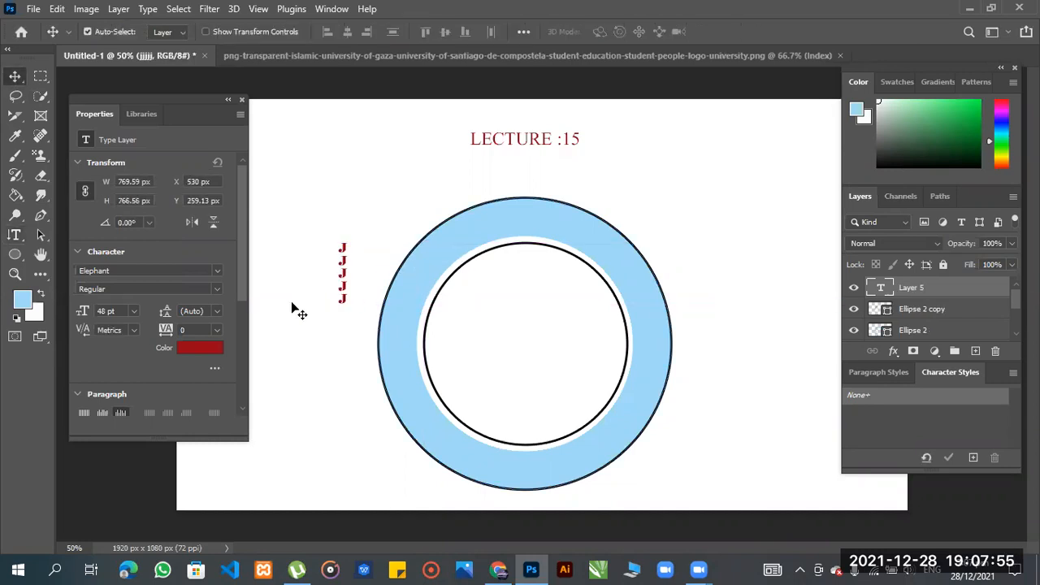
# Step: Try starting vertical text on the blue ring's left side and erase the placeholder text
pyautogui.click(18, 235)
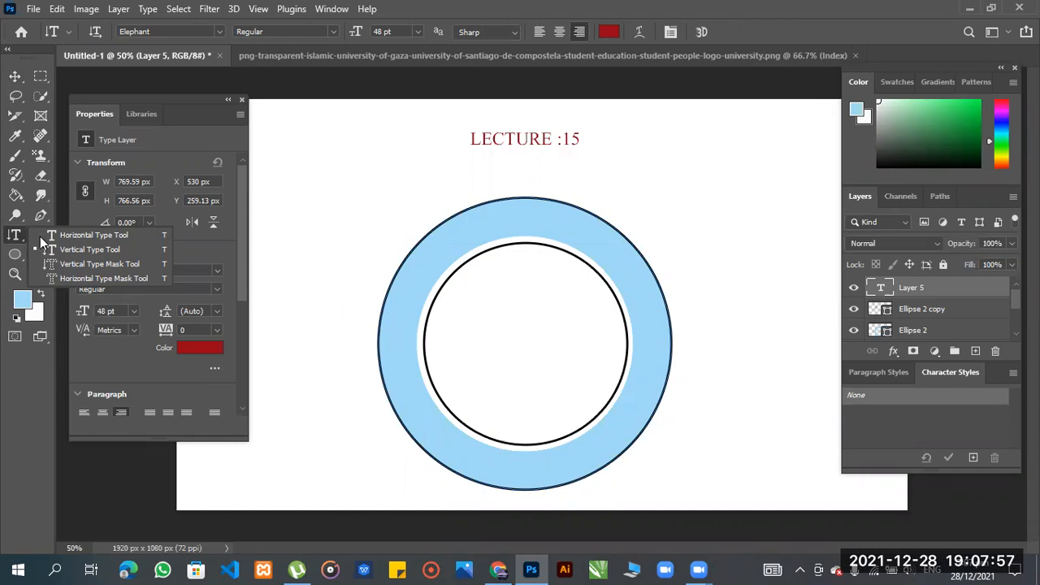
pyautogui.click(67, 251)
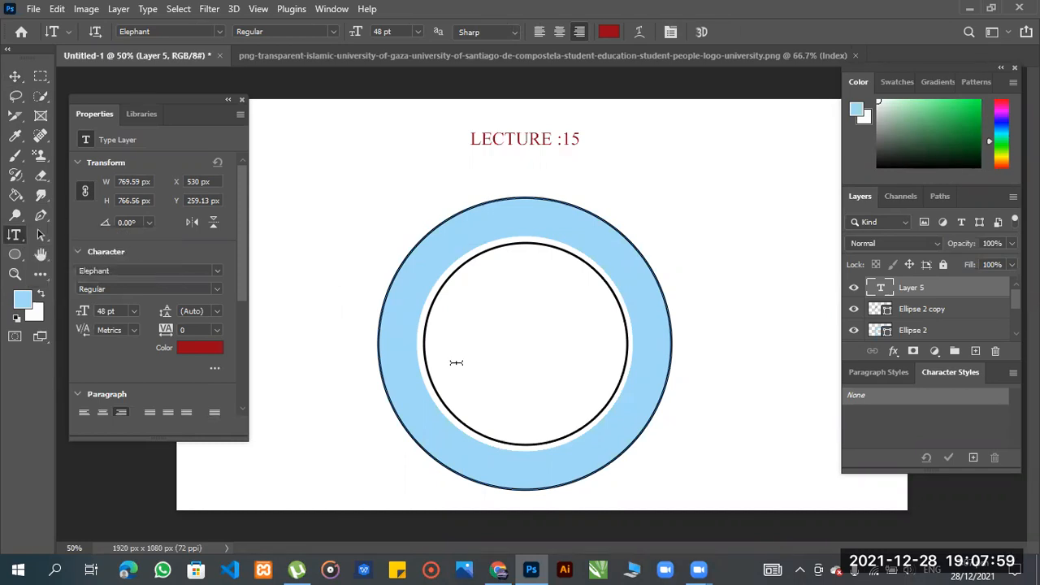
pyautogui.click(401, 390)
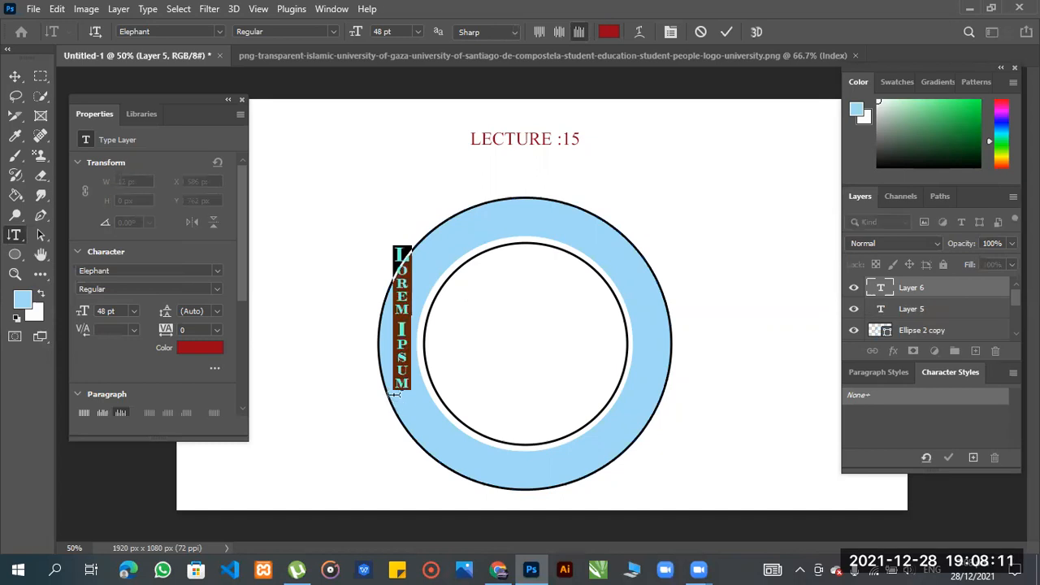
pyautogui.press('BackSpace')
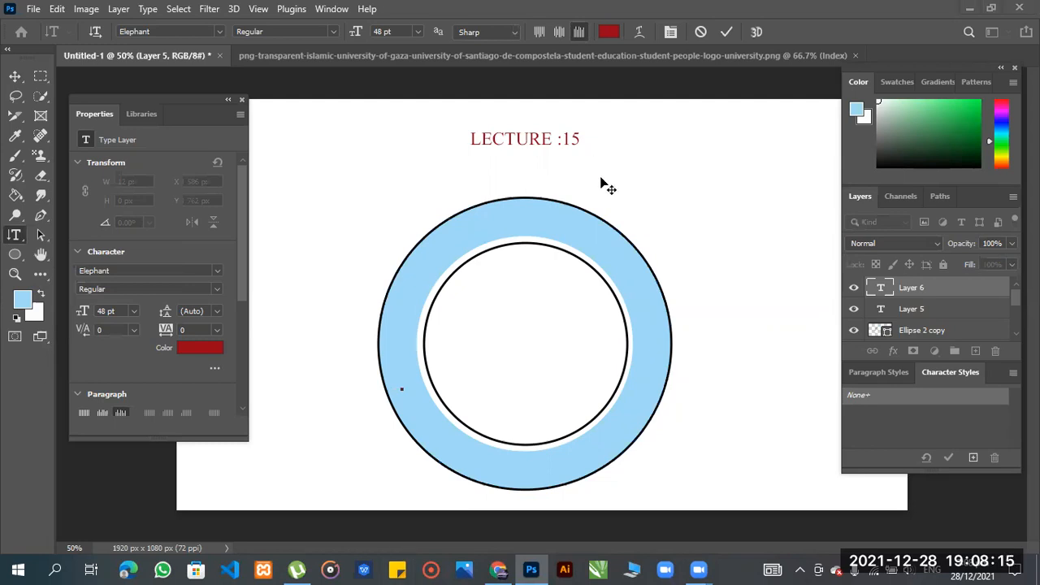
# Step: Check the reference logo and open the book-and-wreath clip art 92-923912_file-wikipedia-of-records-clip-art-freeuse-book.png from Downloads
pyautogui.click(569, 63)
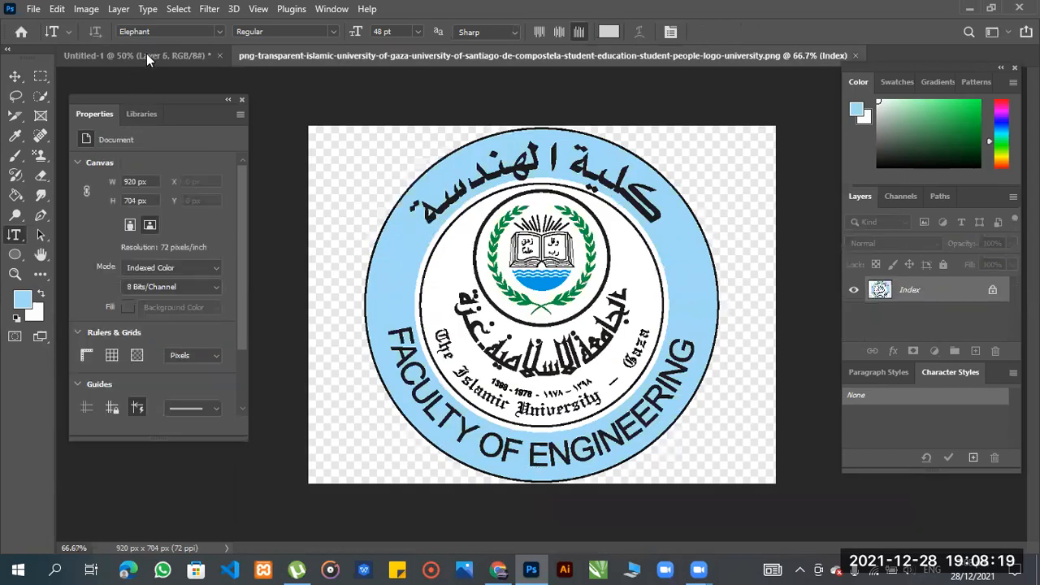
pyautogui.click(14, 76)
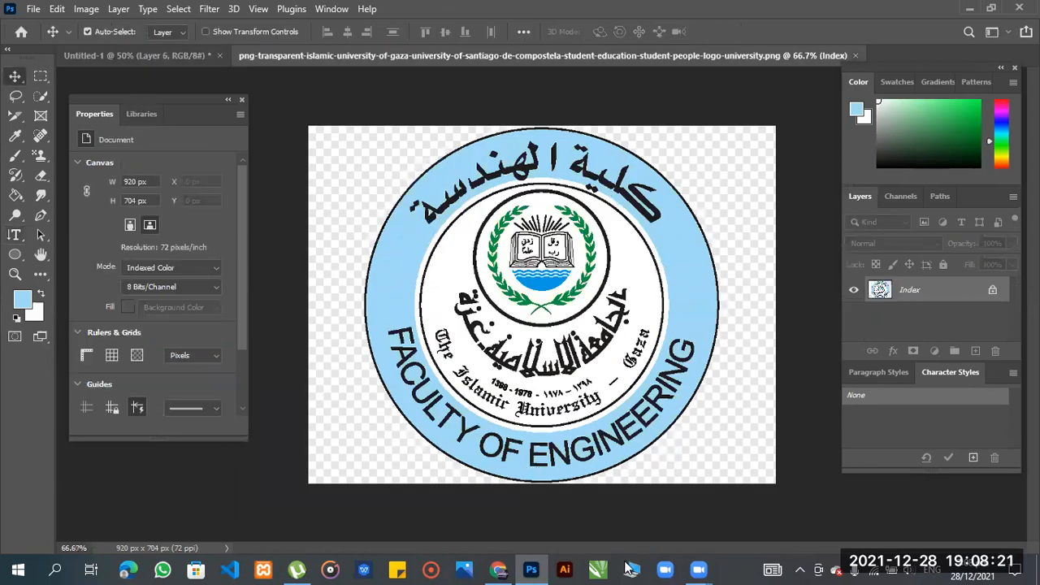
pyautogui.press('ctrl')
pyautogui.hotkey('ctrl', 'o')
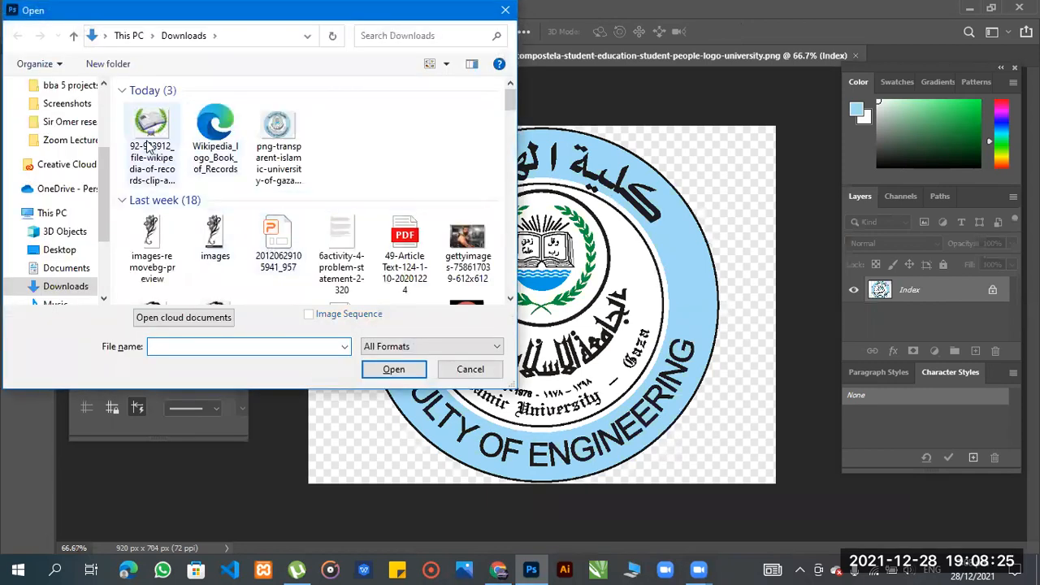
pyautogui.click(148, 143)
pyautogui.click(381, 370)
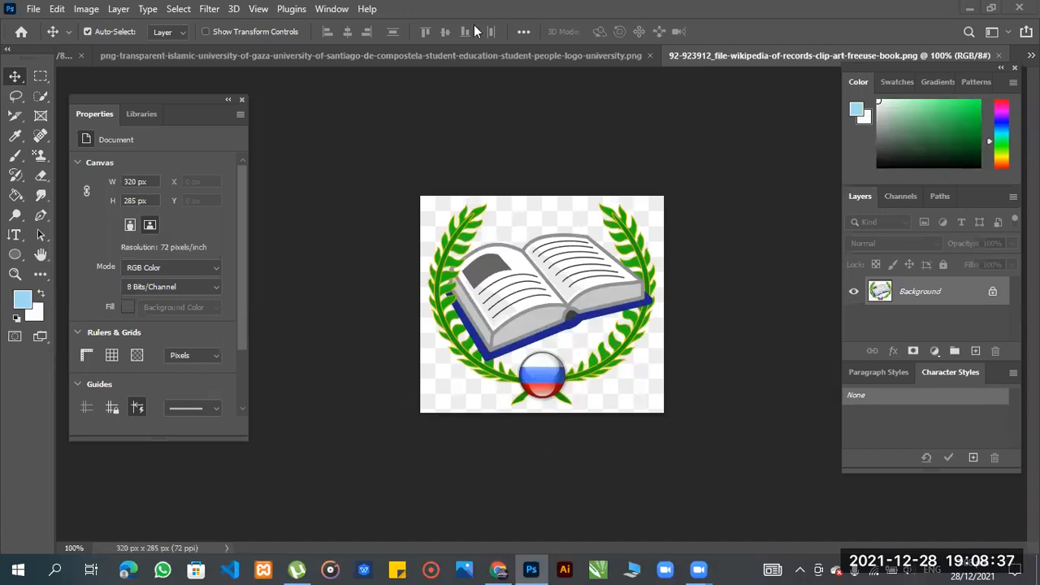
# Step: Switch to Chrome, search Google for "online background remove" and open the remove.bg site
pyautogui.hotkey('alt', 'Tab')
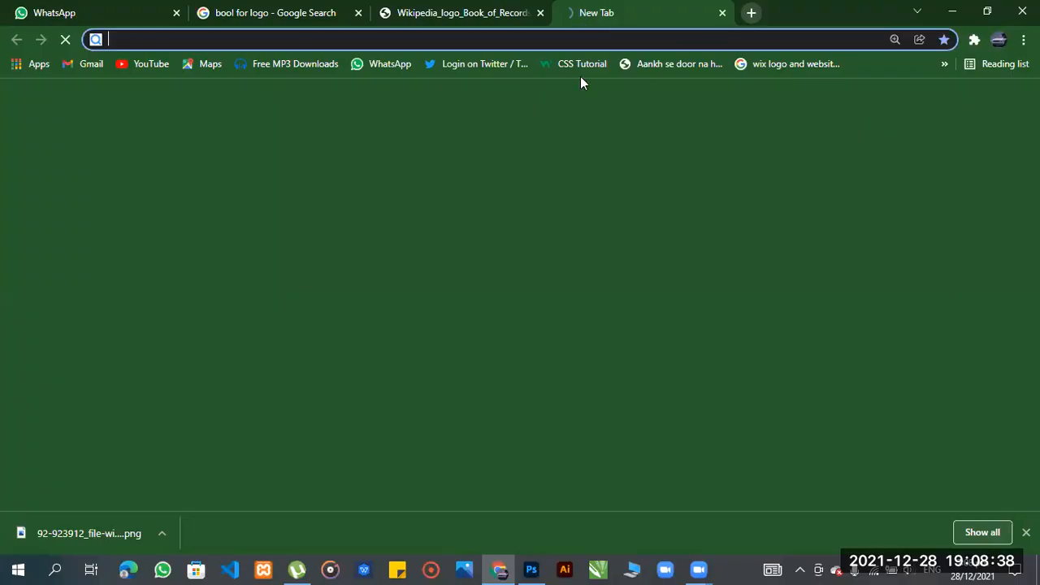
pyautogui.click(776, 65)
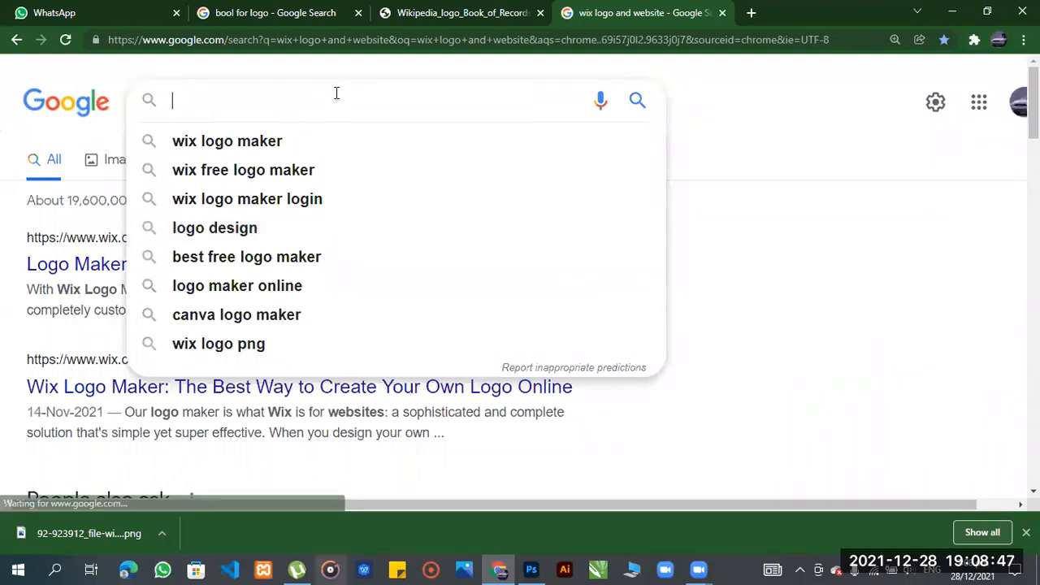
pyautogui.write('onli')
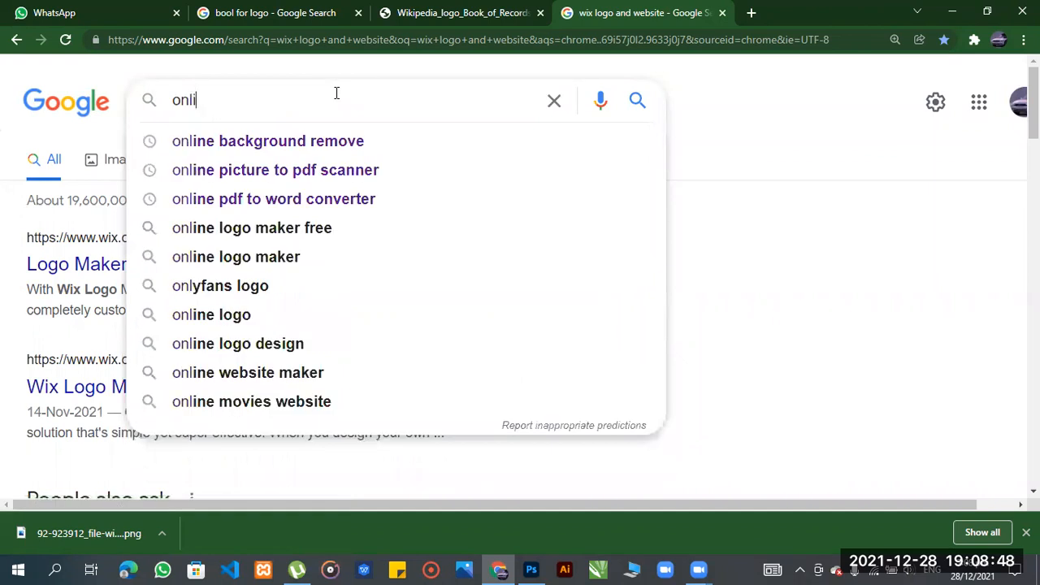
pyautogui.click(316, 144)
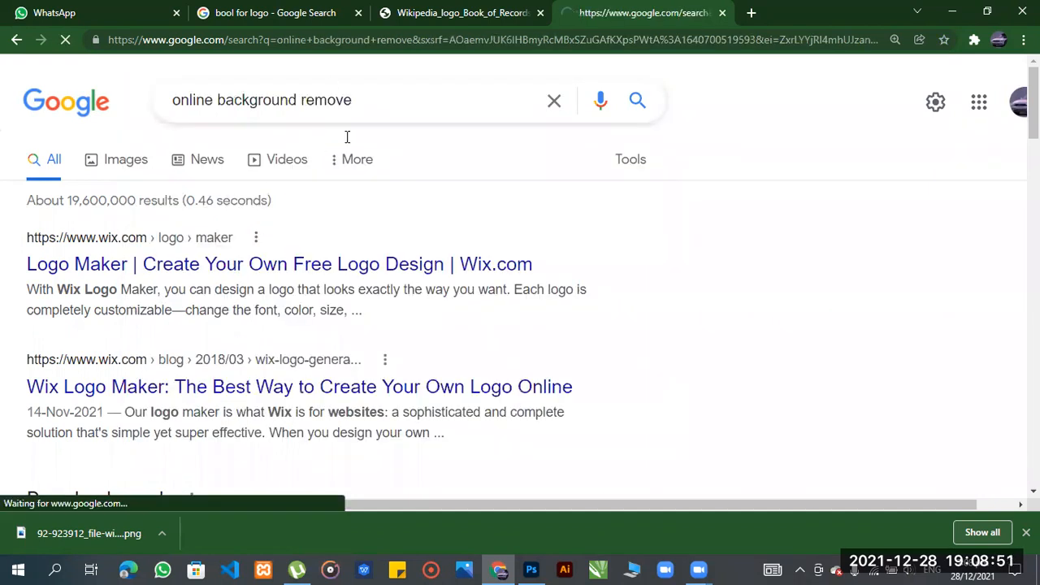
pyautogui.click(337, 265)
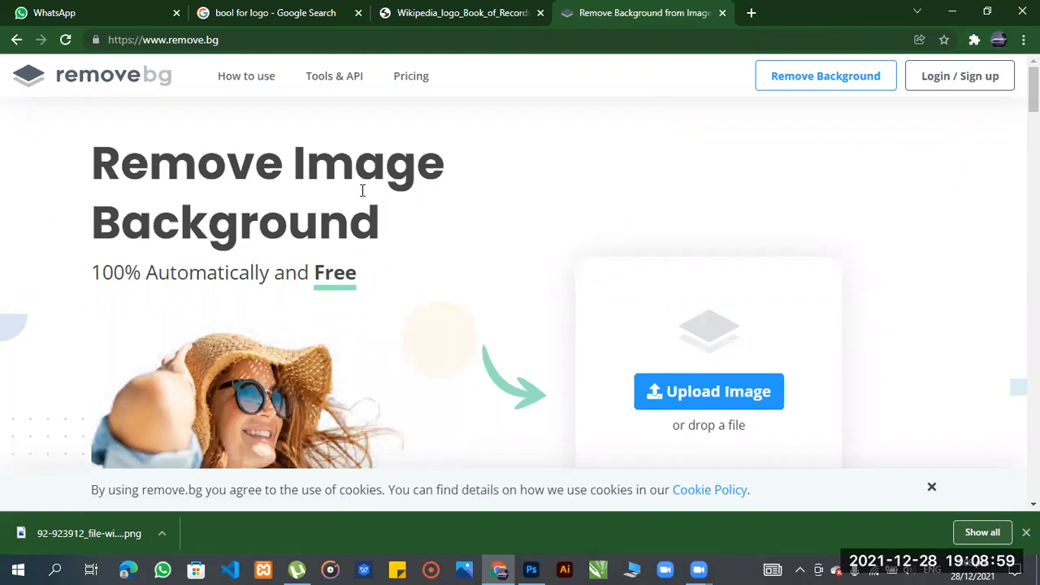
# Step: Upload the book-and-wreath clip art to remove.bg and download the version with its background removed
pyautogui.click(687, 393)
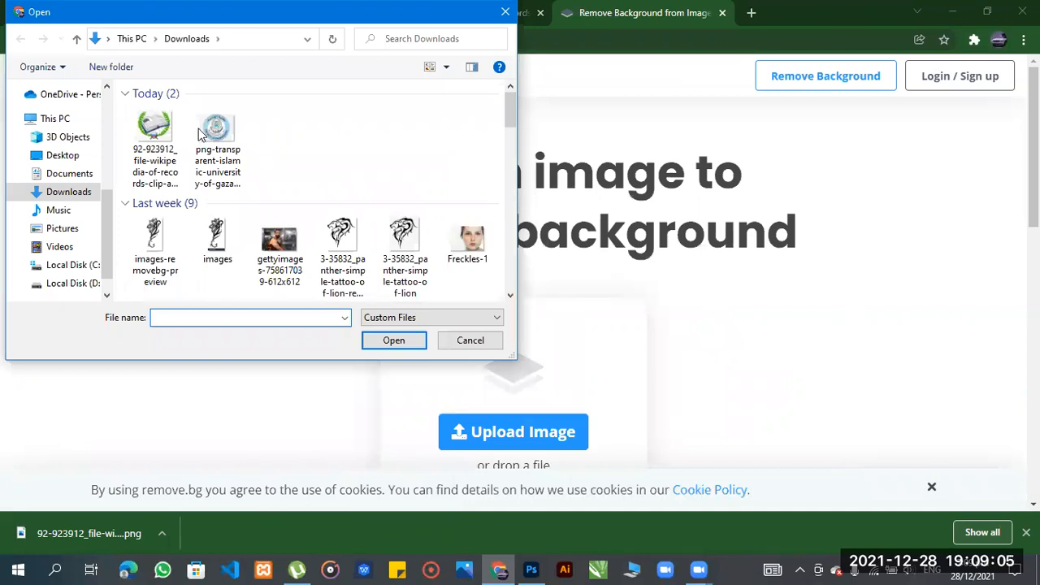
pyautogui.click(146, 134)
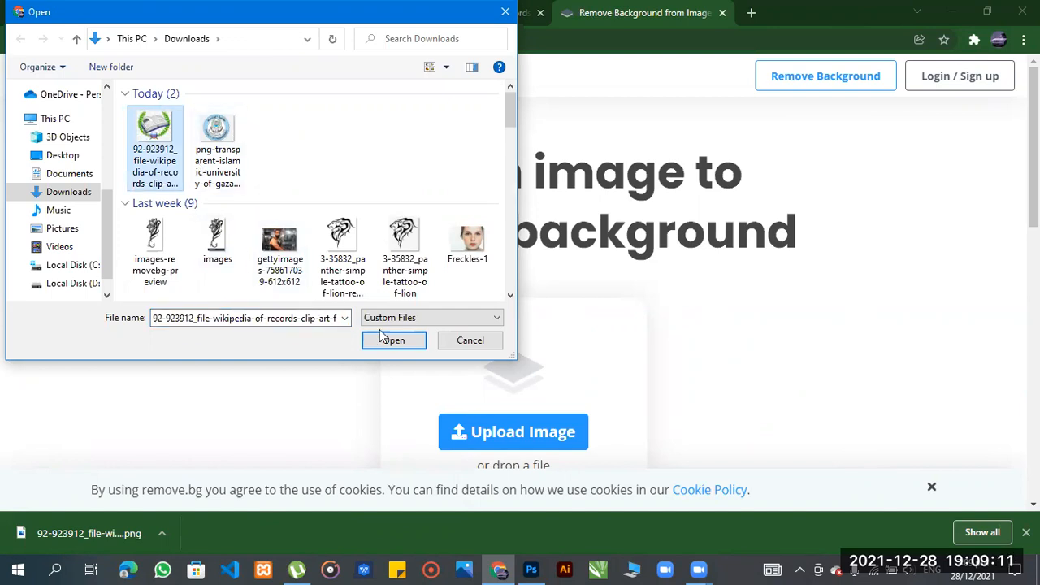
pyautogui.click(406, 348)
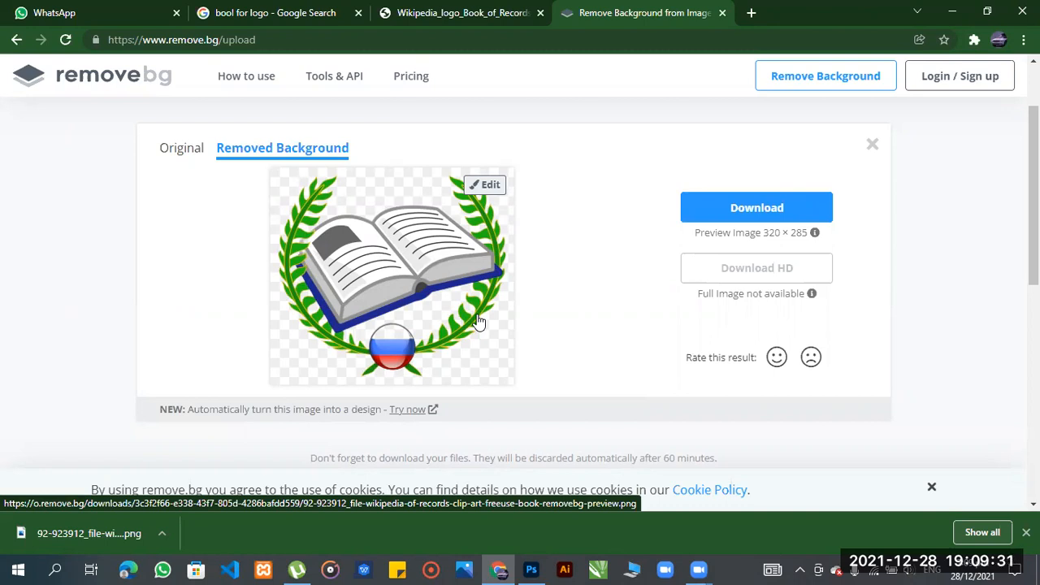
pyautogui.click(776, 208)
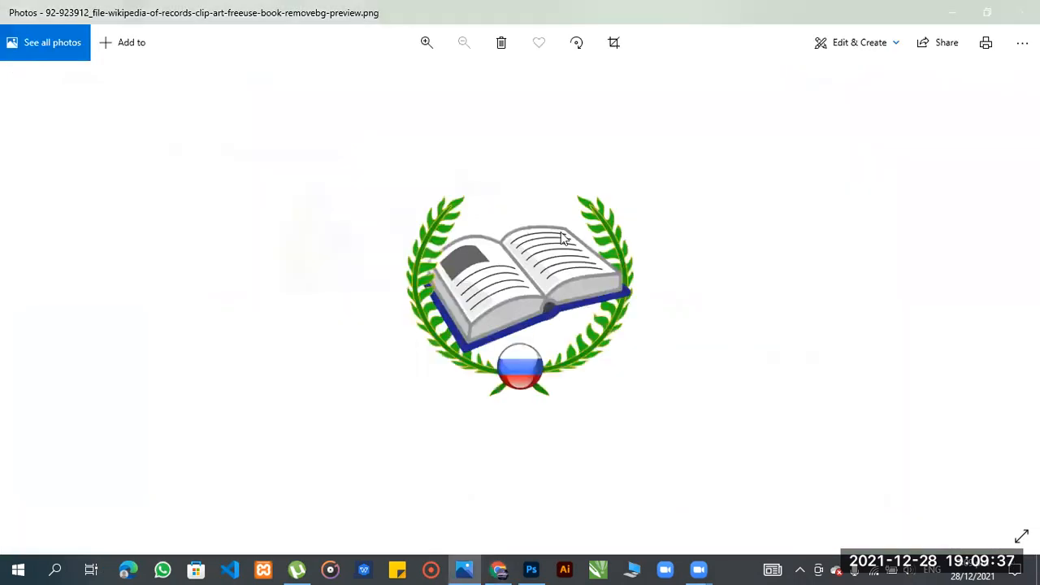
pyautogui.click(947, 8)
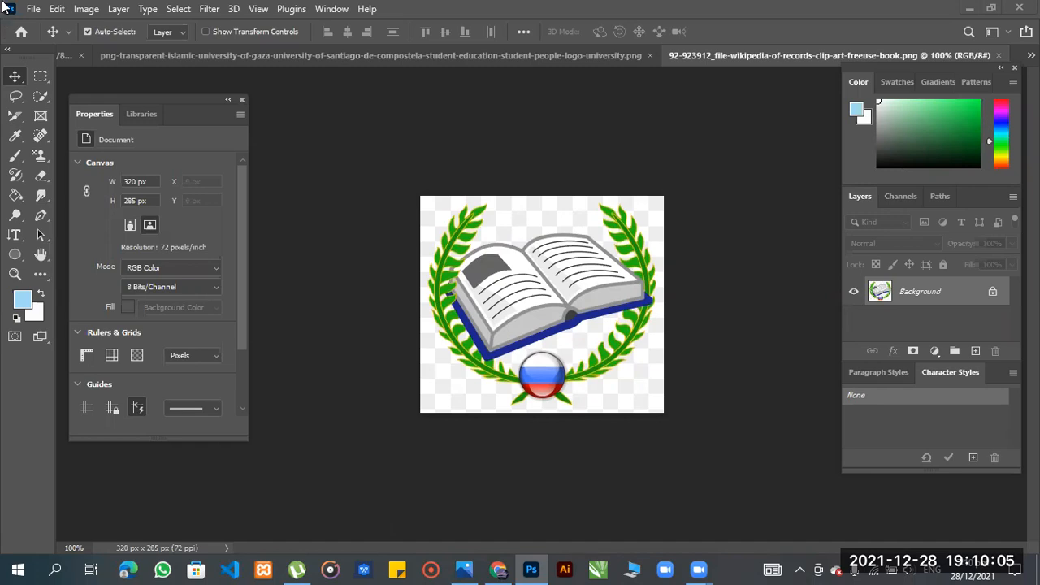
# Step: Open the background-free book clip art, the removebg-preview PNG in Downloads, in Photoshop
pyautogui.click(31, 8)
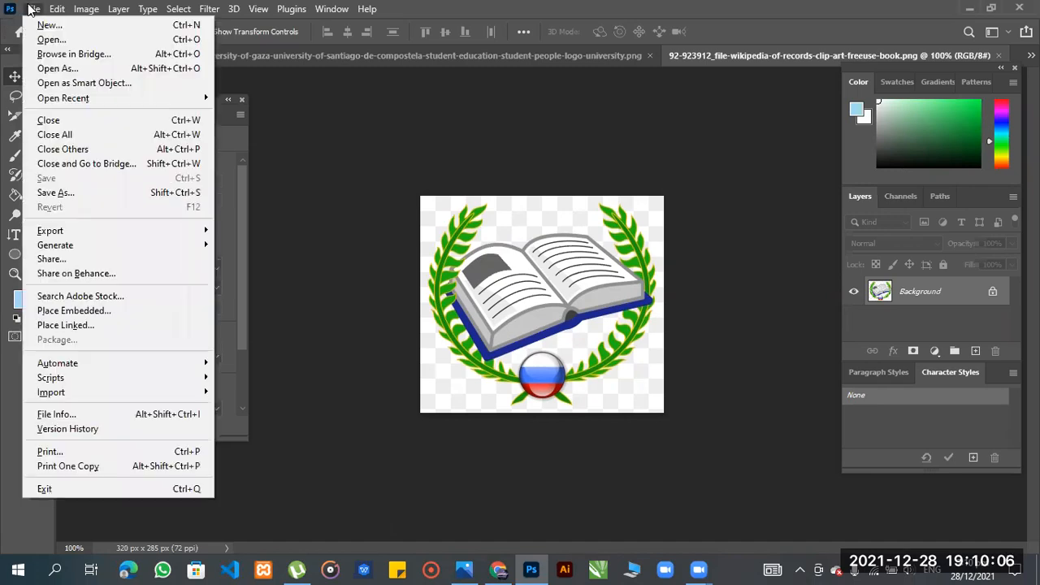
pyautogui.click(82, 38)
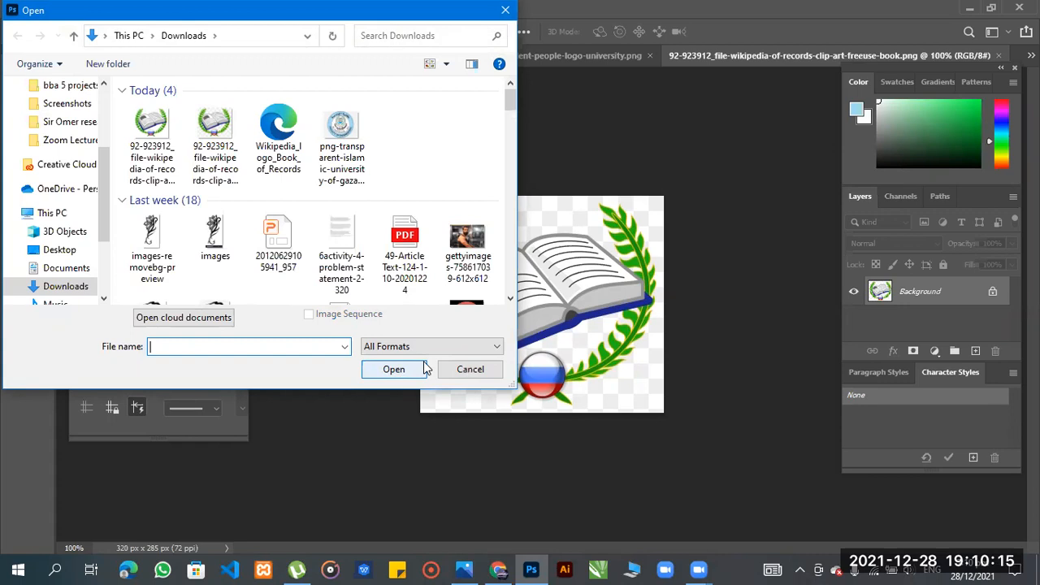
pyautogui.click(156, 128)
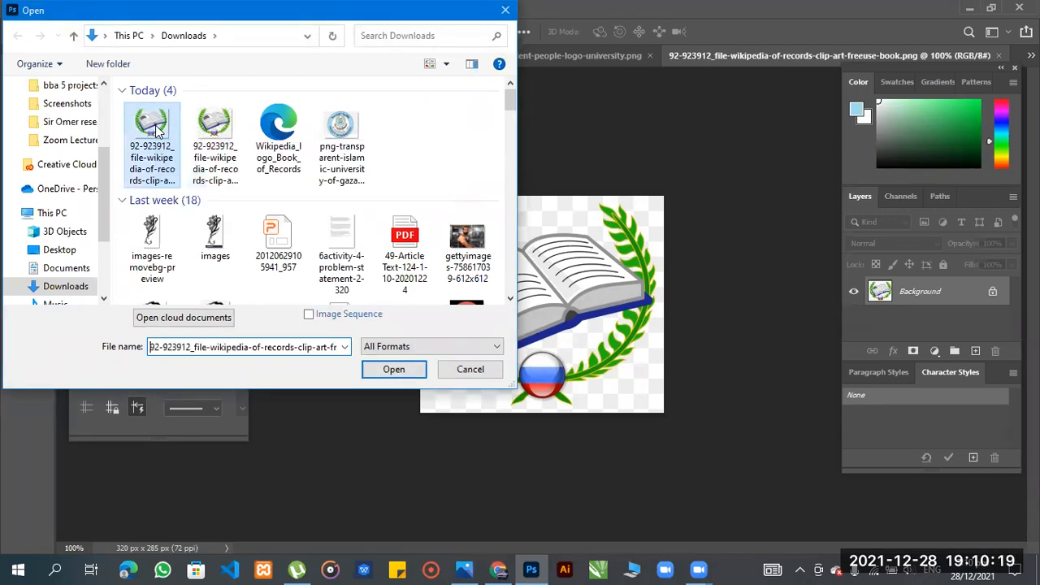
pyautogui.click(395, 367)
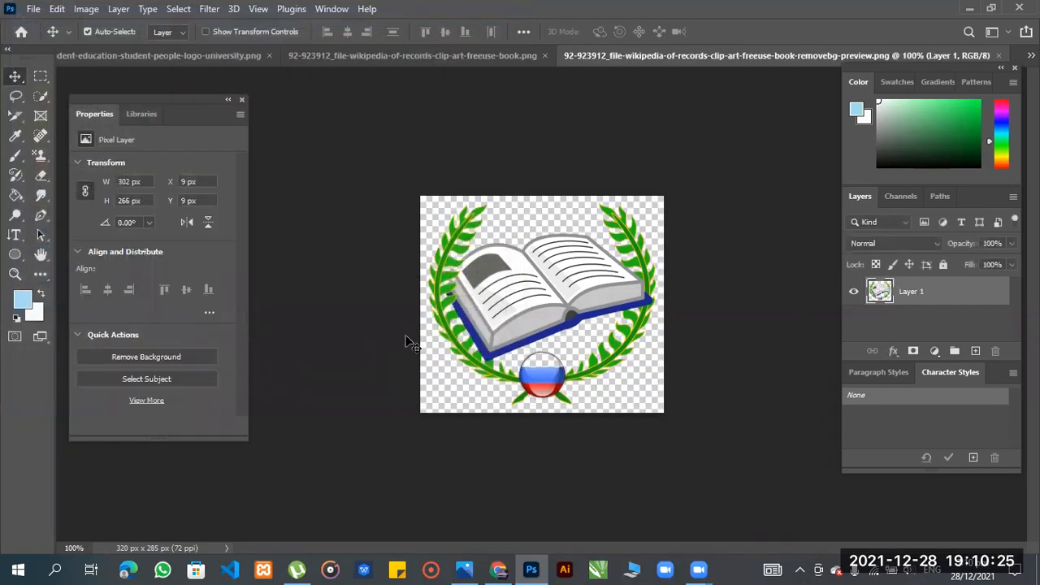
# Step: Convert the original clip art's background to a normal layer and try placing a copy inside the logo's inner circle
pyautogui.click(489, 52)
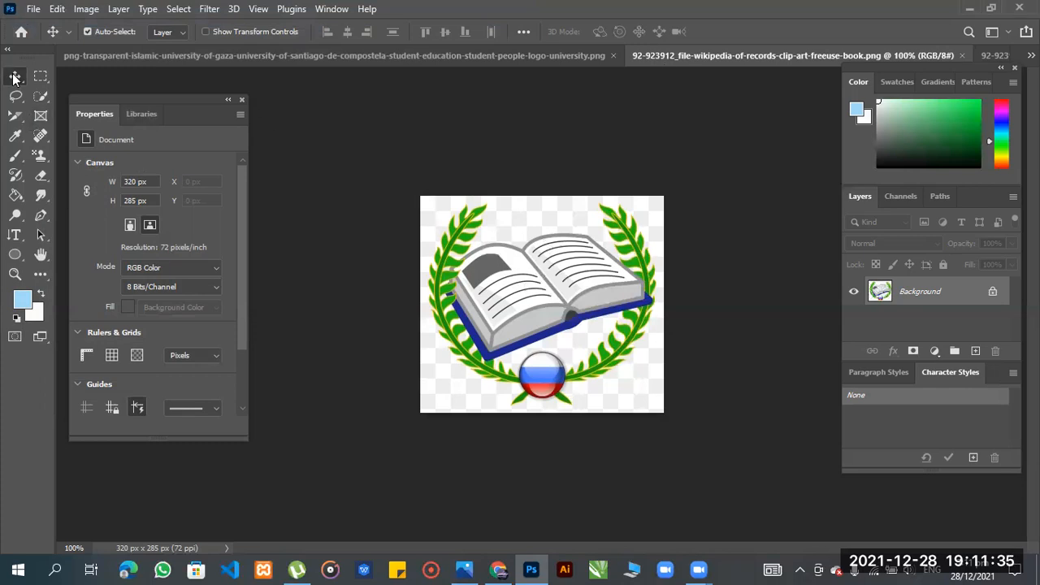
pyautogui.moveTo(545, 307); pyautogui.dragTo(502, 308)
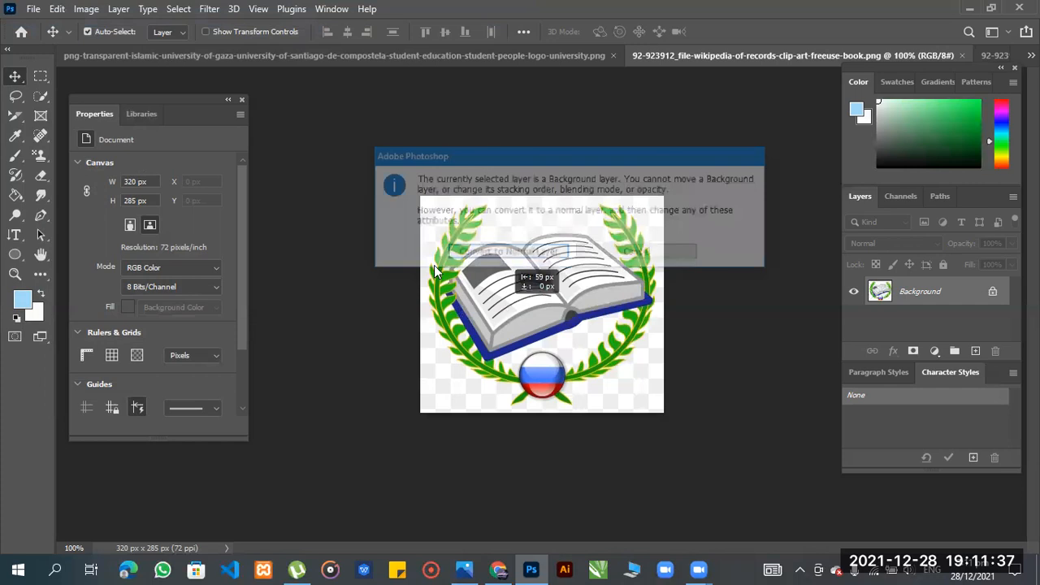
pyautogui.moveTo(543, 309); pyautogui.dragTo(520, 349)
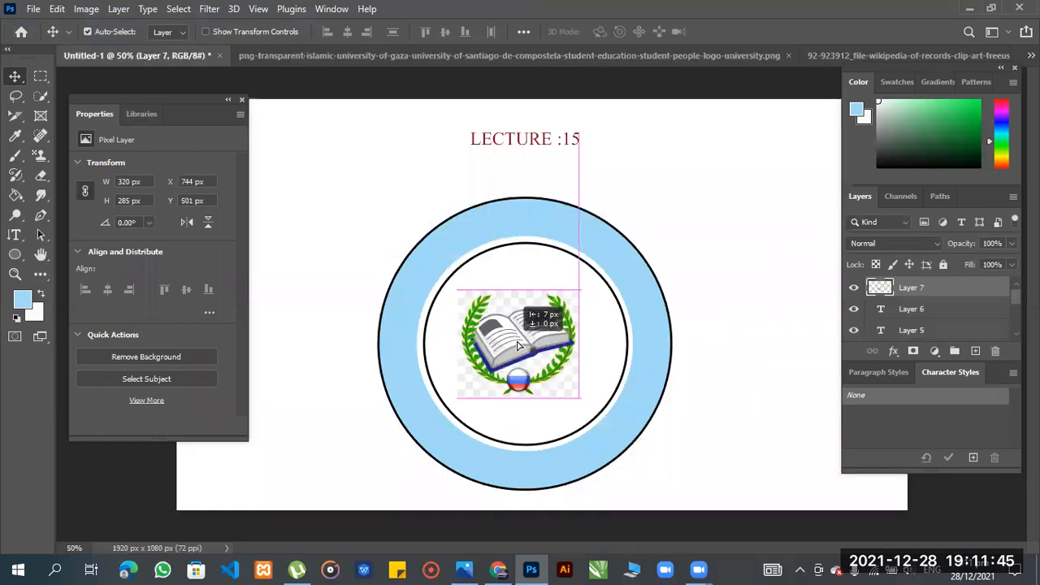
# Step: Compare the placed clip art with the reference logo and delete the clip art from the inner circle
pyautogui.click(838, 53)
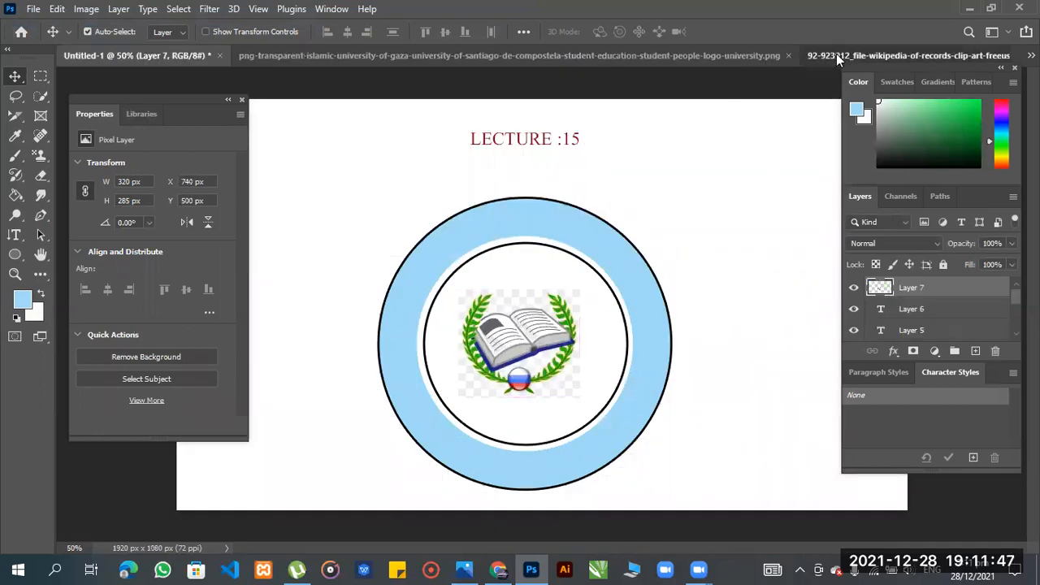
pyautogui.hotkey('ctrl', 'z')
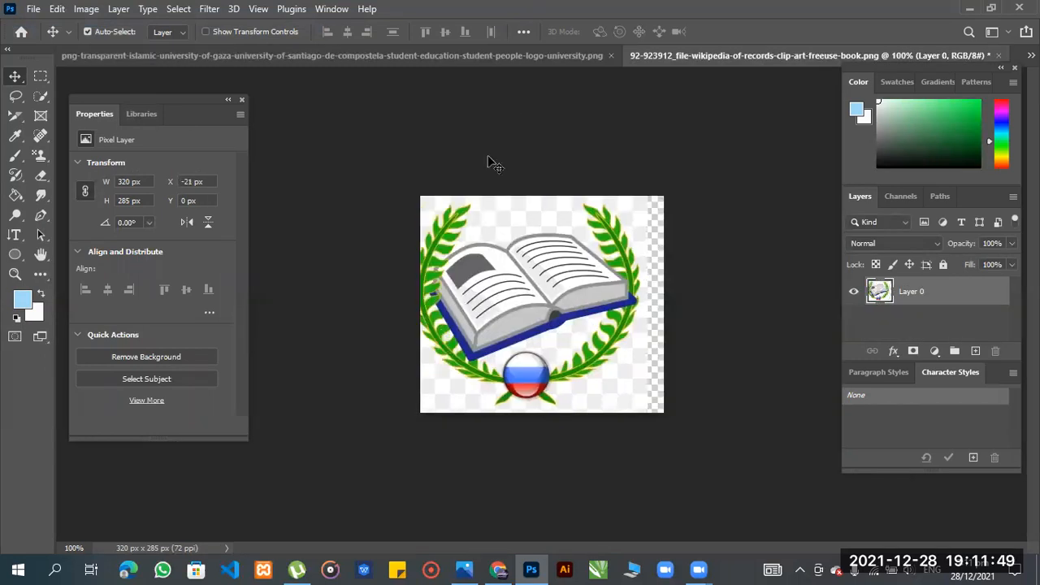
pyautogui.click(515, 56)
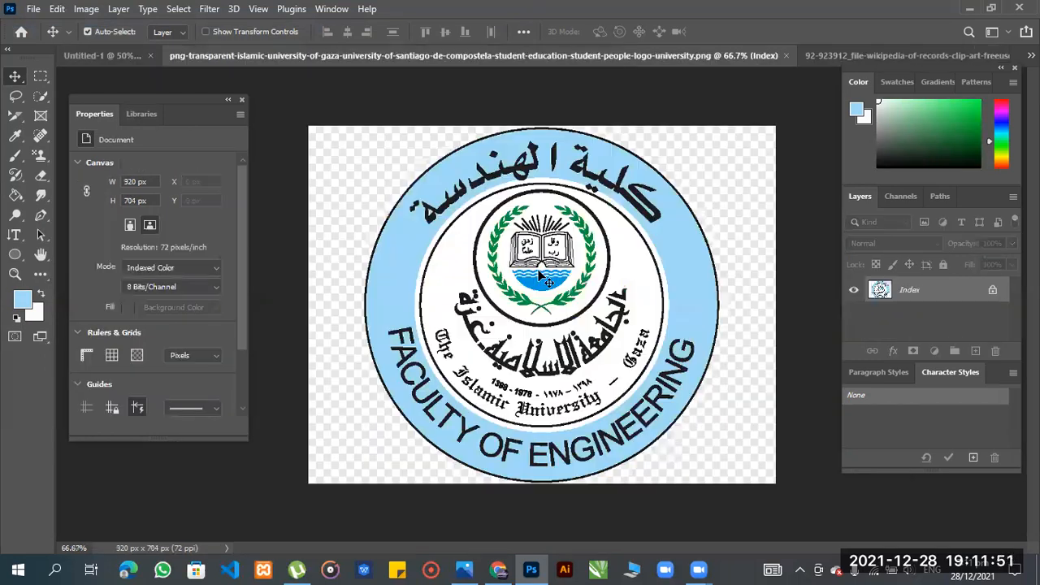
pyautogui.click(860, 55)
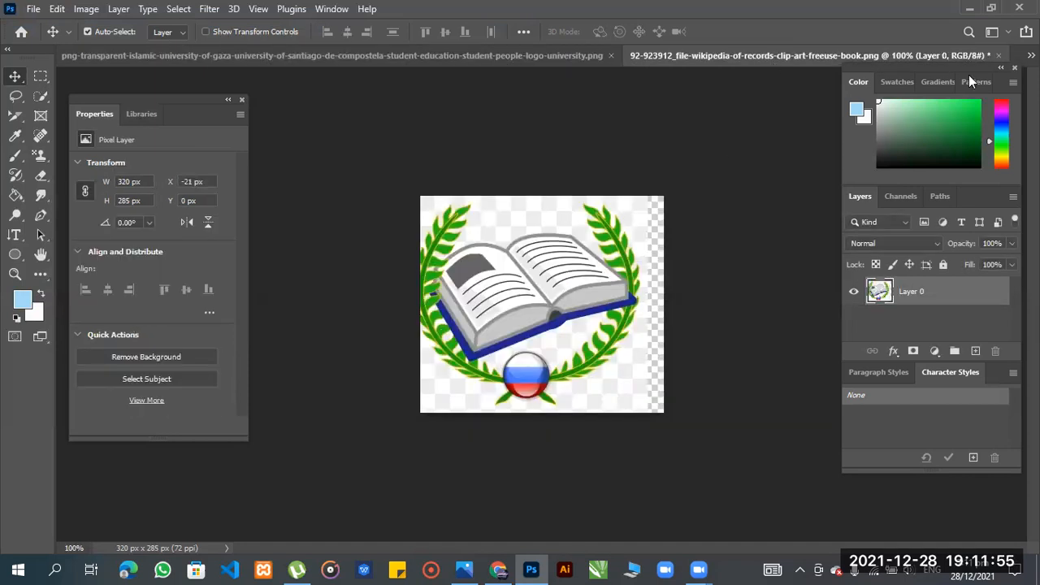
pyautogui.click(203, 57)
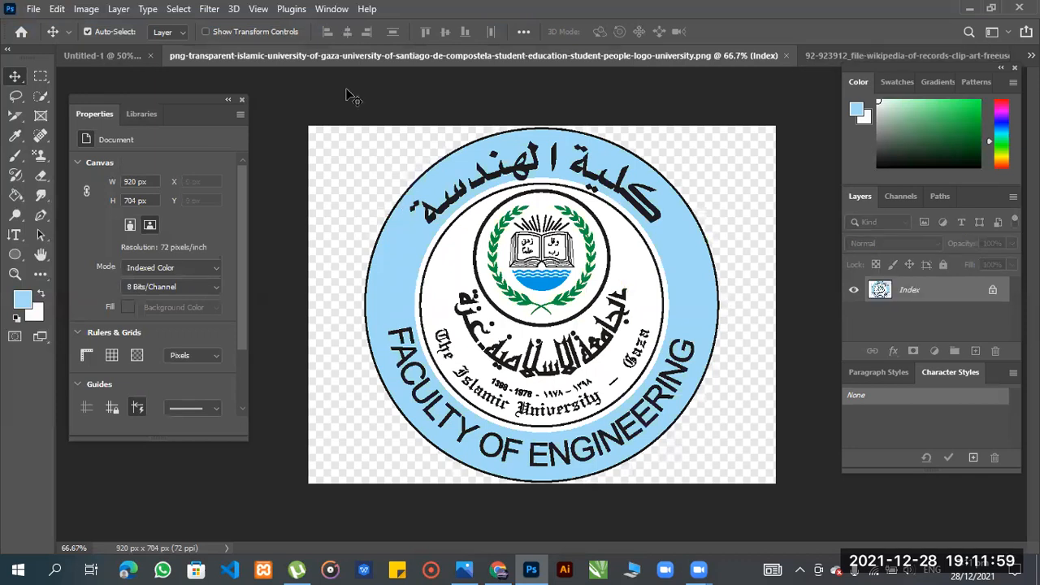
pyautogui.click(117, 57)
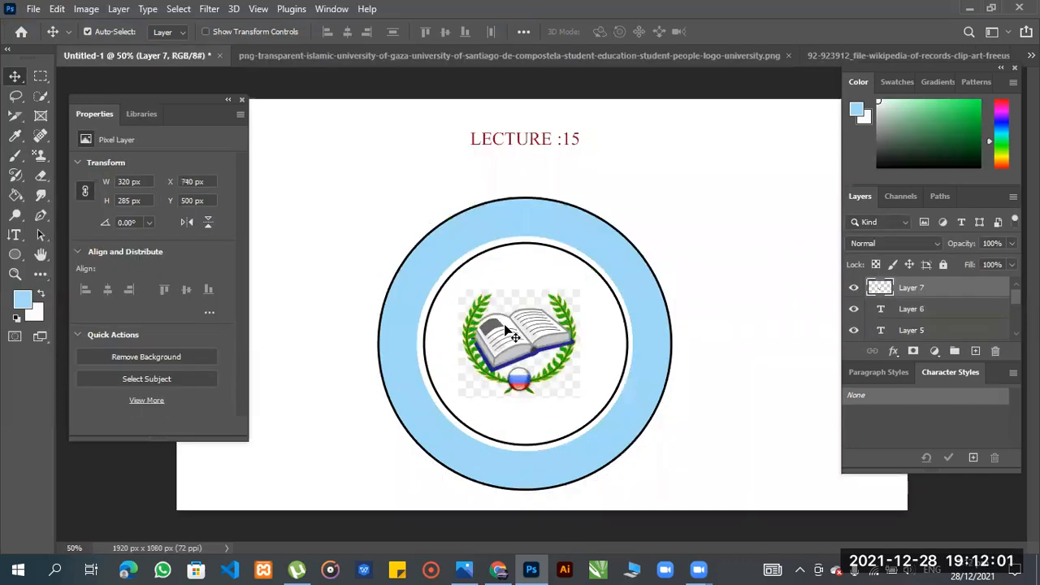
pyautogui.moveTo(501, 339); pyautogui.dragTo(500, 350)
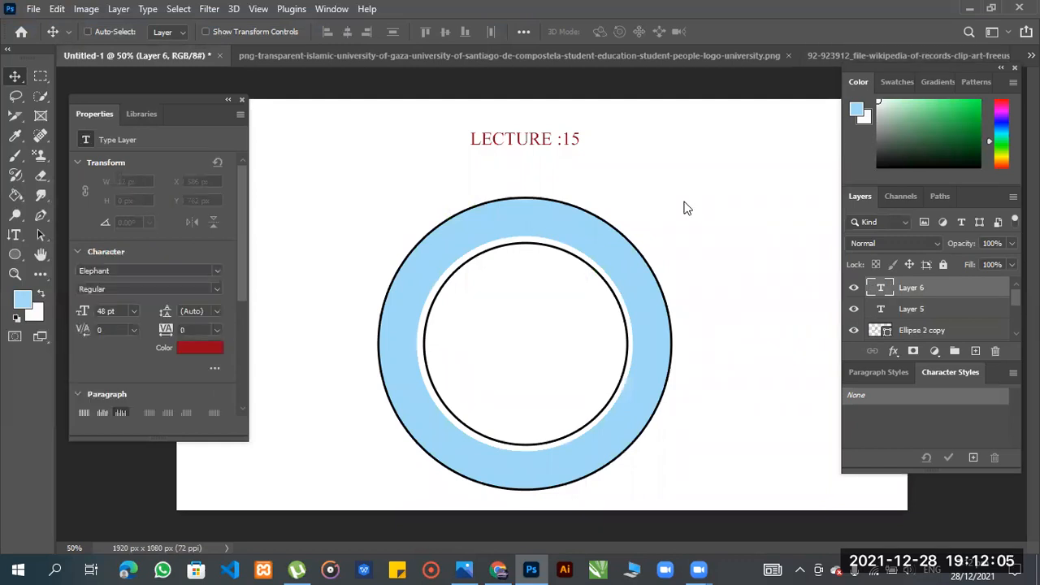
# Step: Bring up the removebg-preview PNG of the book clip art again from Downloads
pyautogui.hotkey('ctrl', 'o')
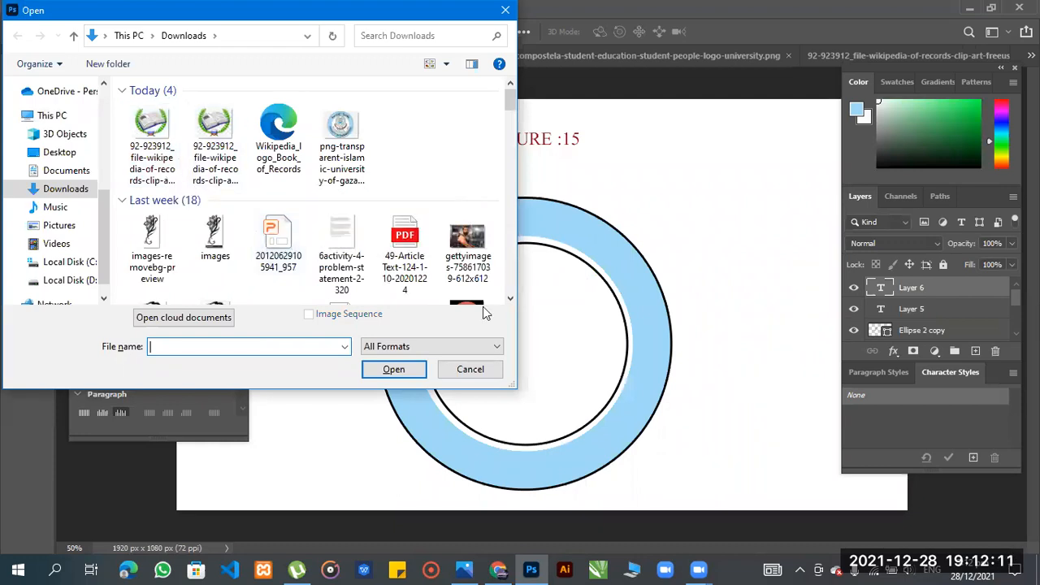
pyautogui.click(159, 153)
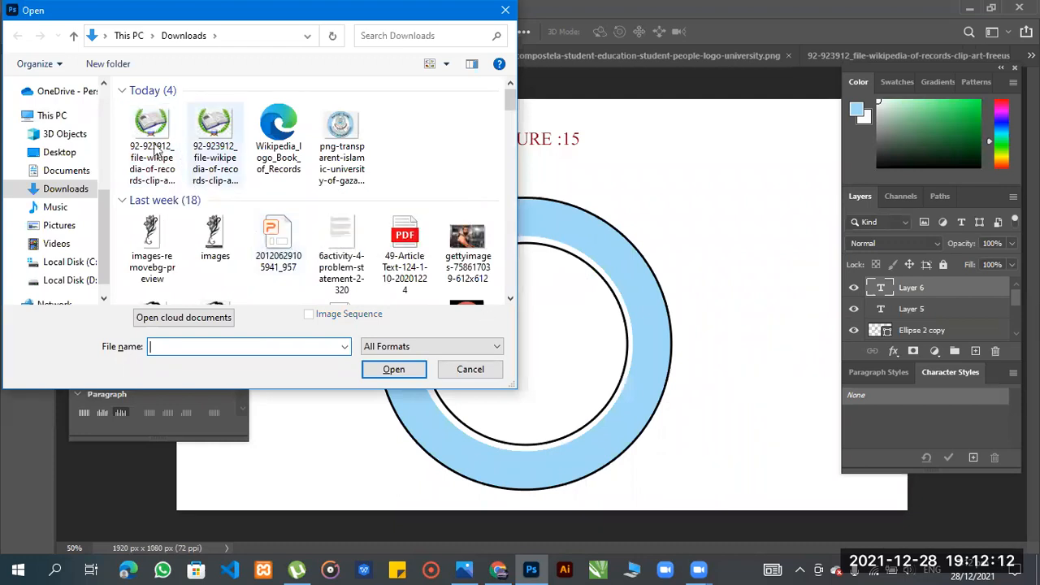
pyautogui.click(395, 370)
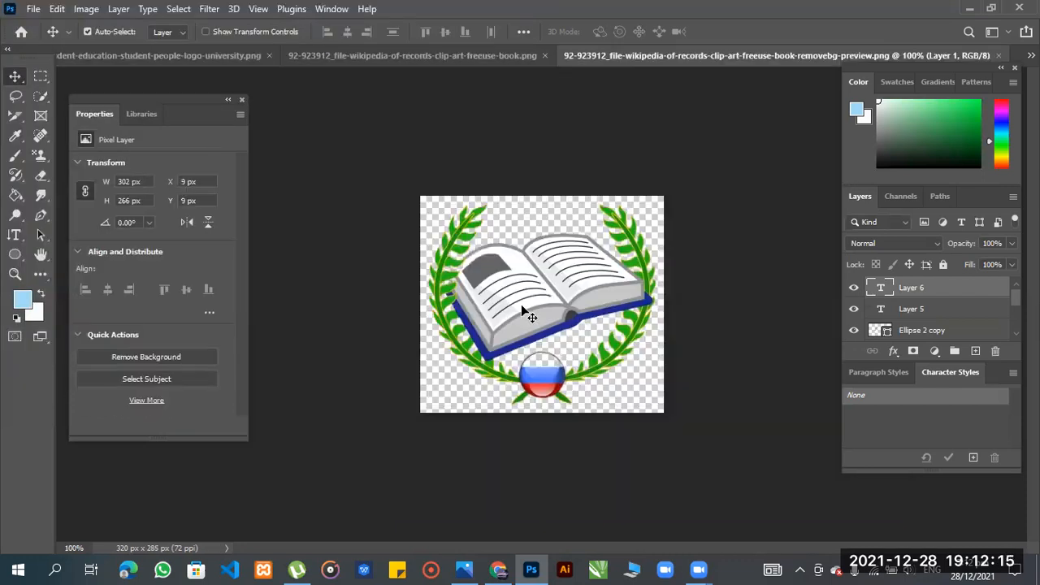
# Step: Try to carry the background-free book clip art over to the logo document
pyautogui.moveTo(572, 312); pyautogui.dragTo(572, 168)
pyautogui.moveTo(552, 215); pyautogui.dragTo(522, 365)
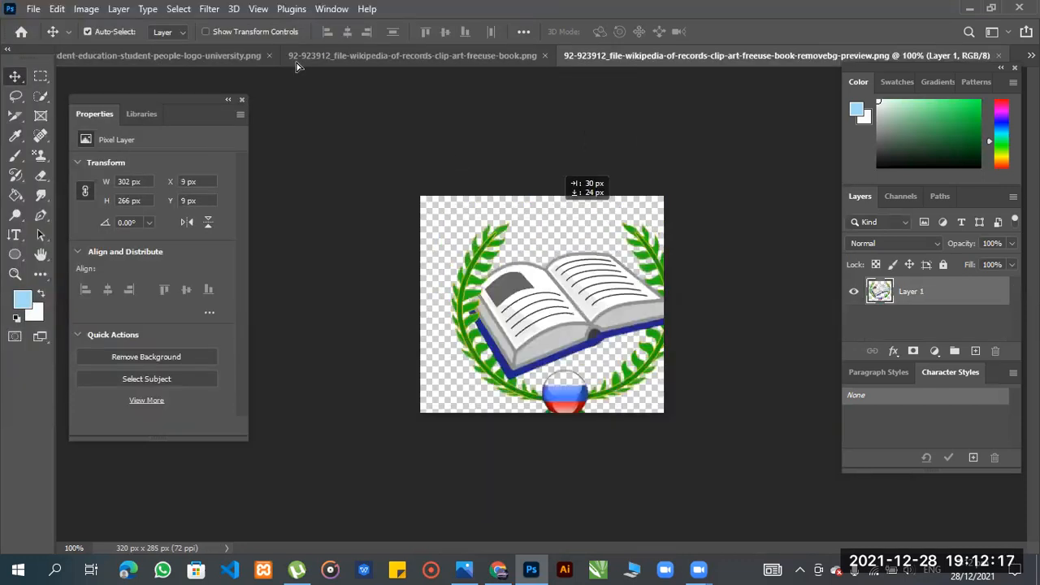
pyautogui.moveTo(135, 52); pyautogui.dragTo(362, 204)
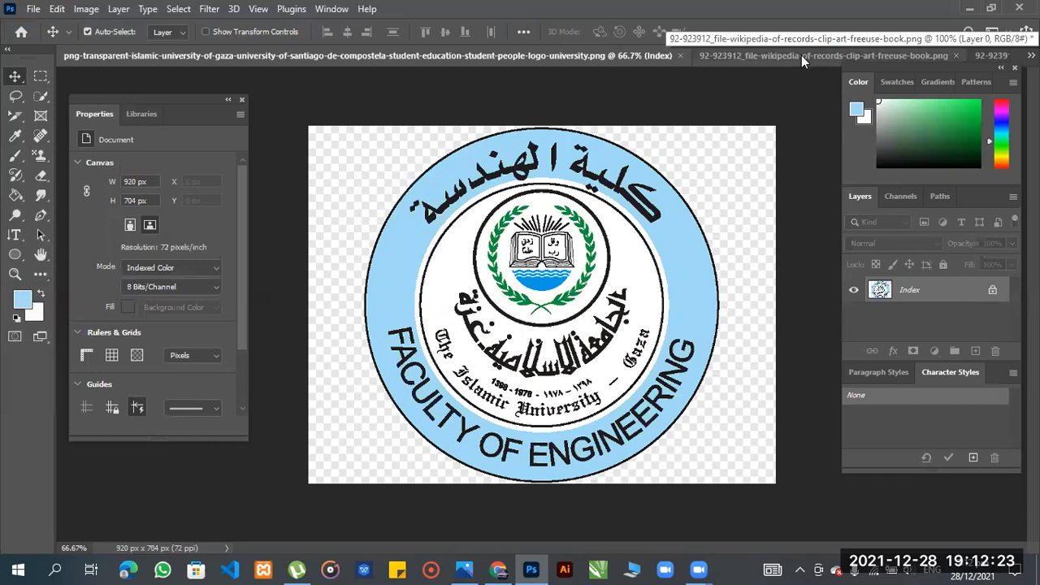
# Step: Close the original book clip art document without saving and return to the reference logo
pyautogui.click(1009, 56)
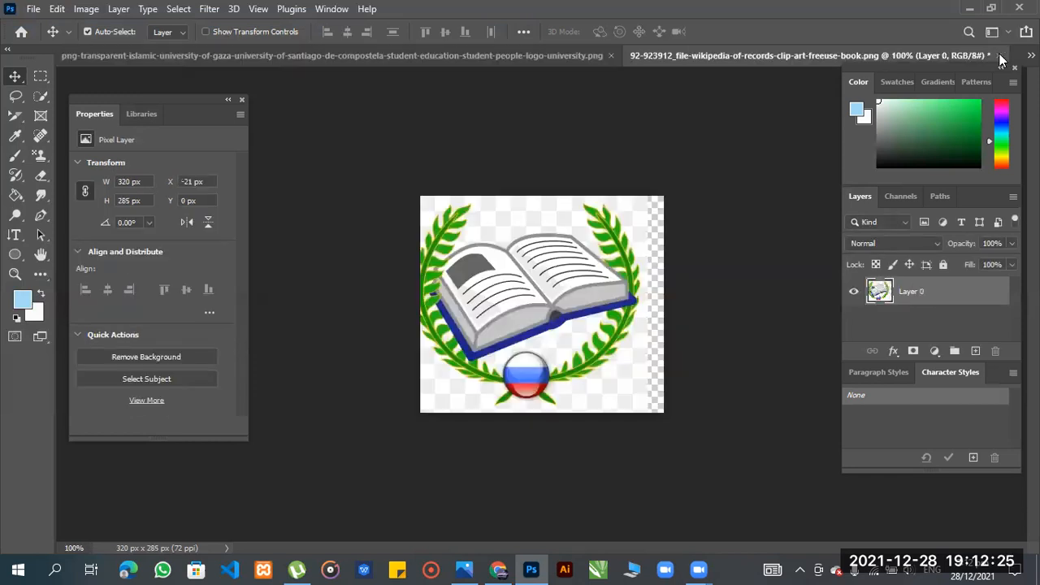
pyautogui.click(999, 54)
pyautogui.press('Escape')
pyautogui.click(301, 58)
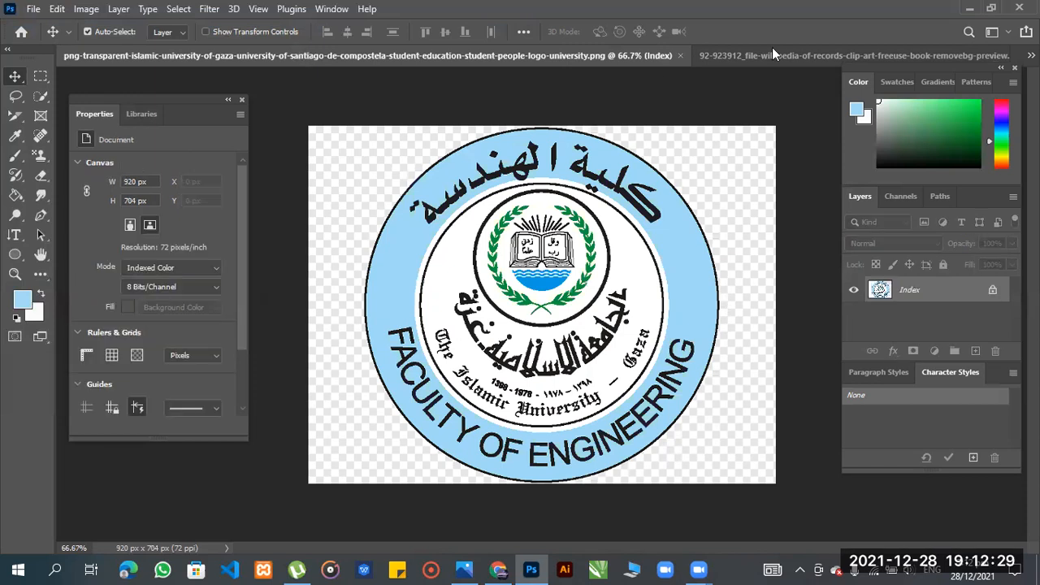
# Step: Bring up the background-free book clip art and undock the Tools panel so that it floats
pyautogui.click(841, 54)
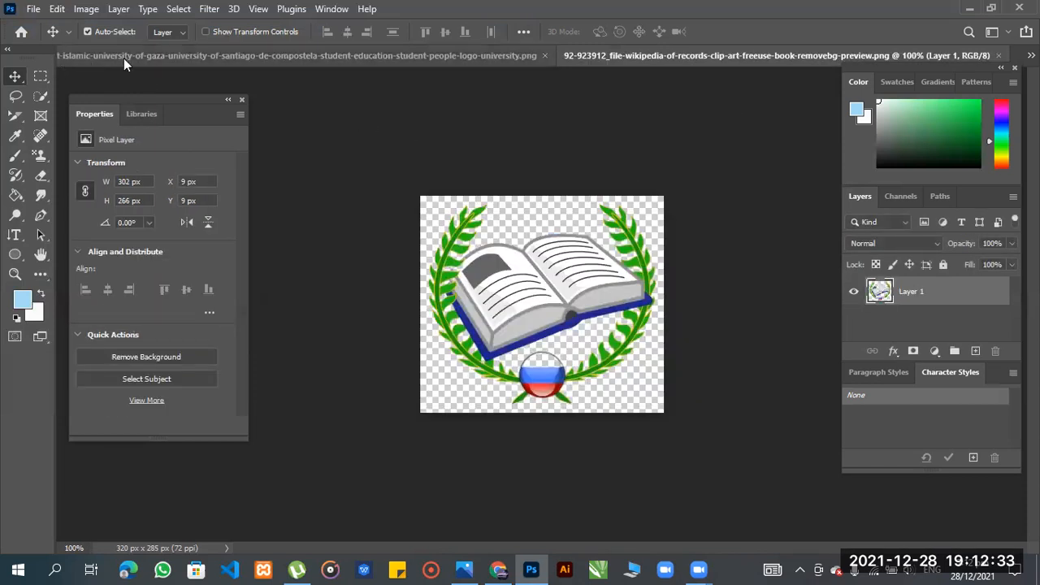
pyautogui.moveTo(29, 50); pyautogui.dragTo(31, 88)
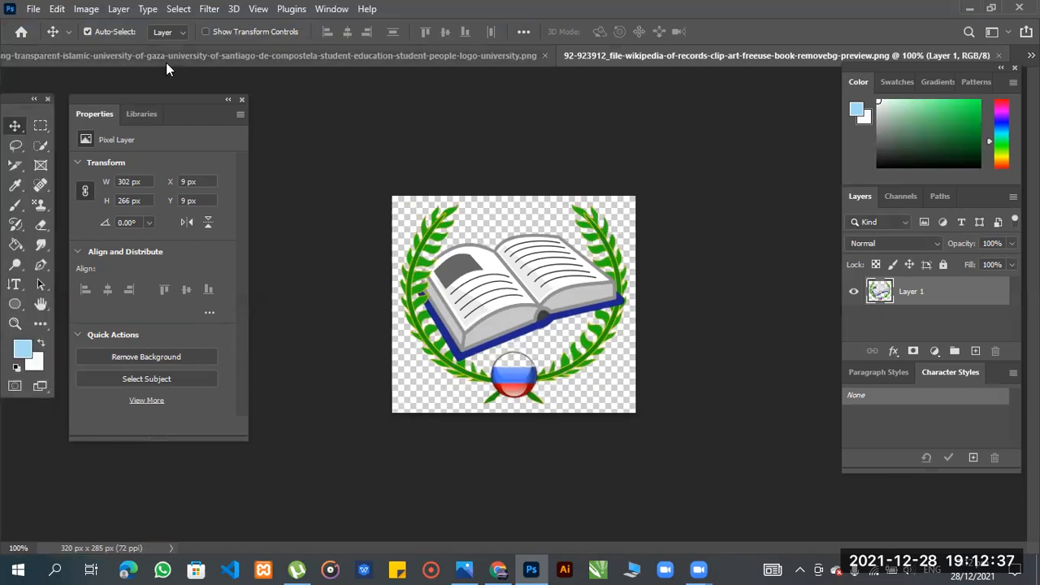
pyautogui.hotkey('ctrl', '-')
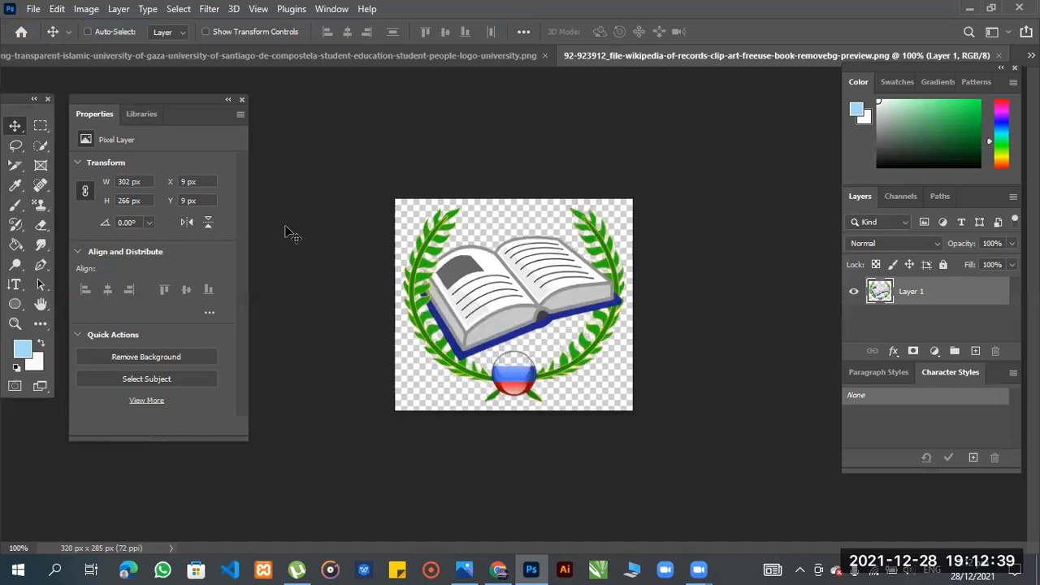
pyautogui.hotkey('ctrl', '-')
pyautogui.hotkey('ctrl', '+')
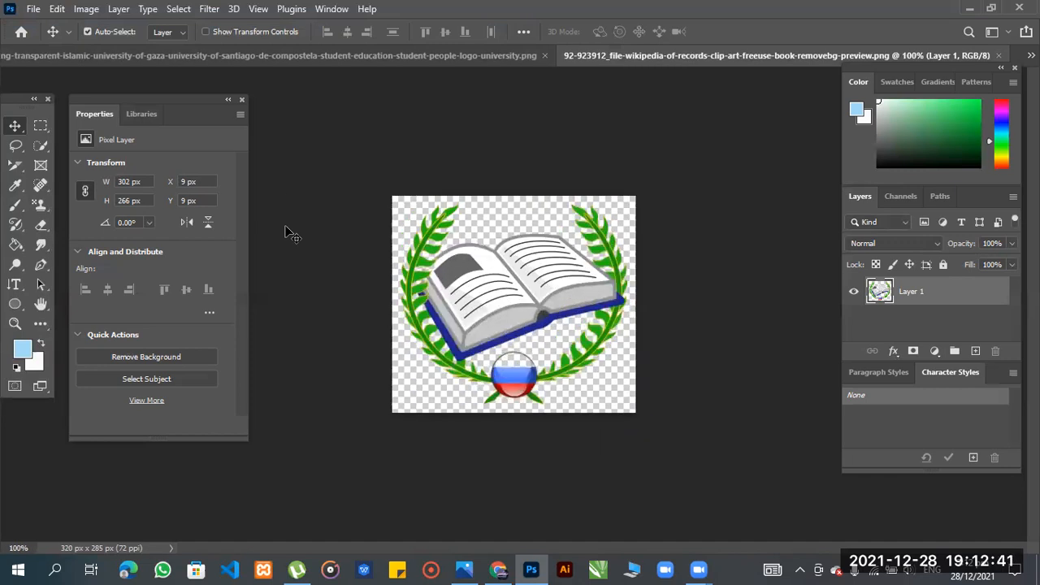
# Step: Check the reference logo and copy the background-free book clip art into the inner circle of the Lecture 15 logo
pyautogui.click(538, 57)
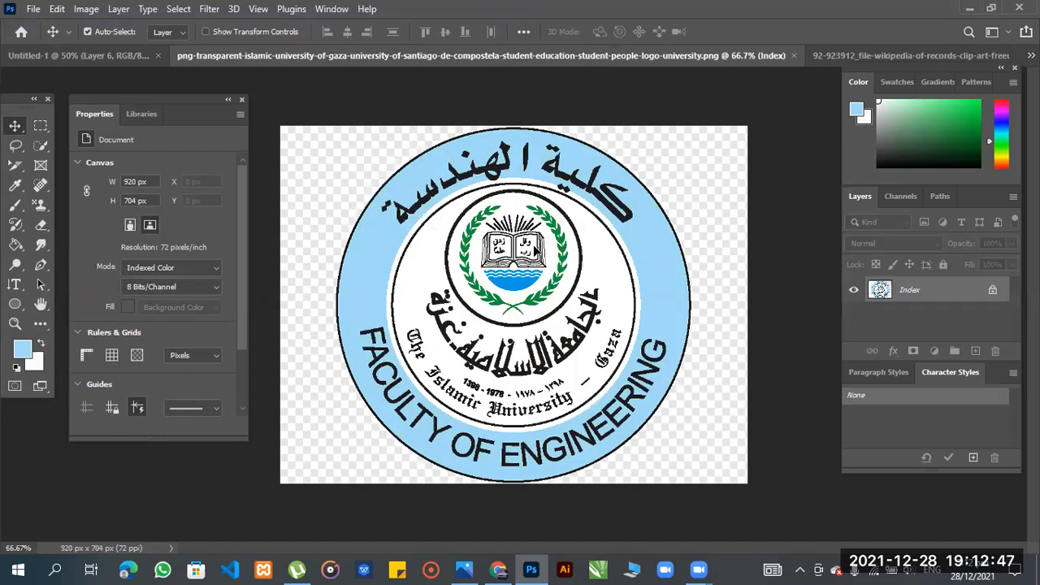
pyautogui.moveTo(542, 257); pyautogui.dragTo(835, 60)
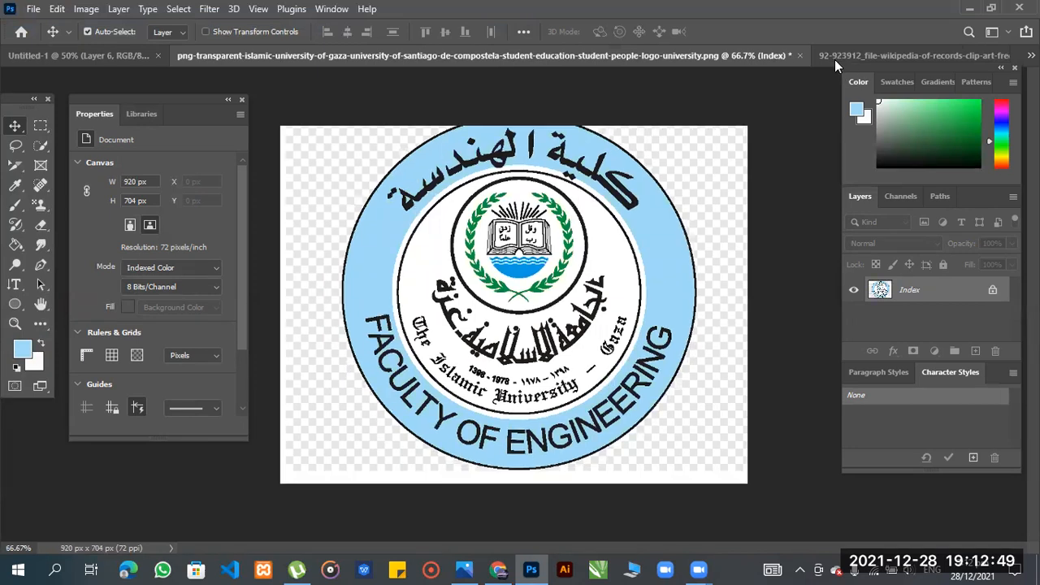
pyautogui.moveTo(535, 241); pyautogui.dragTo(486, 332)
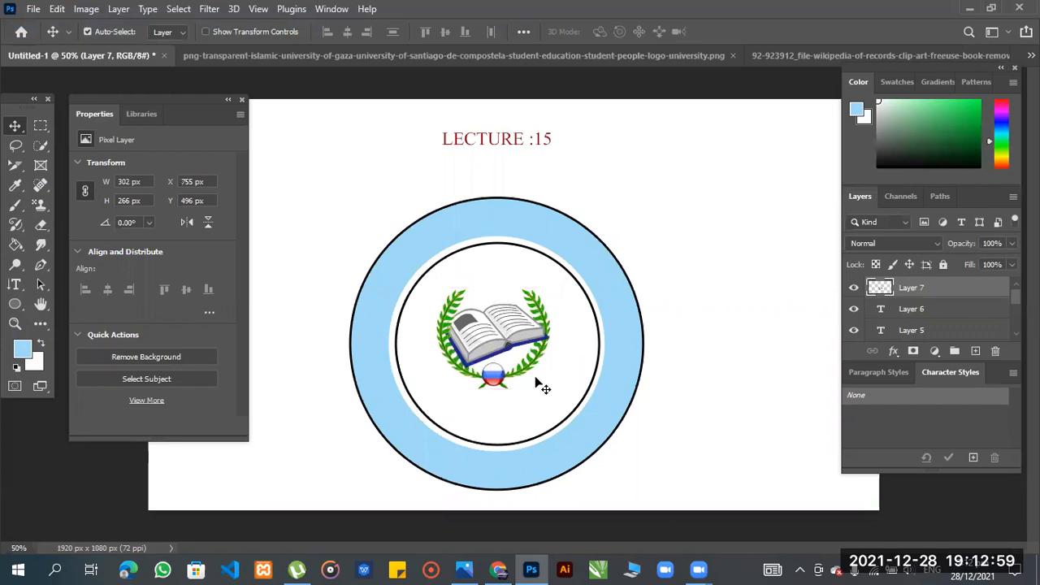
# Step: Try enlarging the book emblem to about 143% and compare it with the reference logo
pyautogui.hotkey('ctrl', 't')
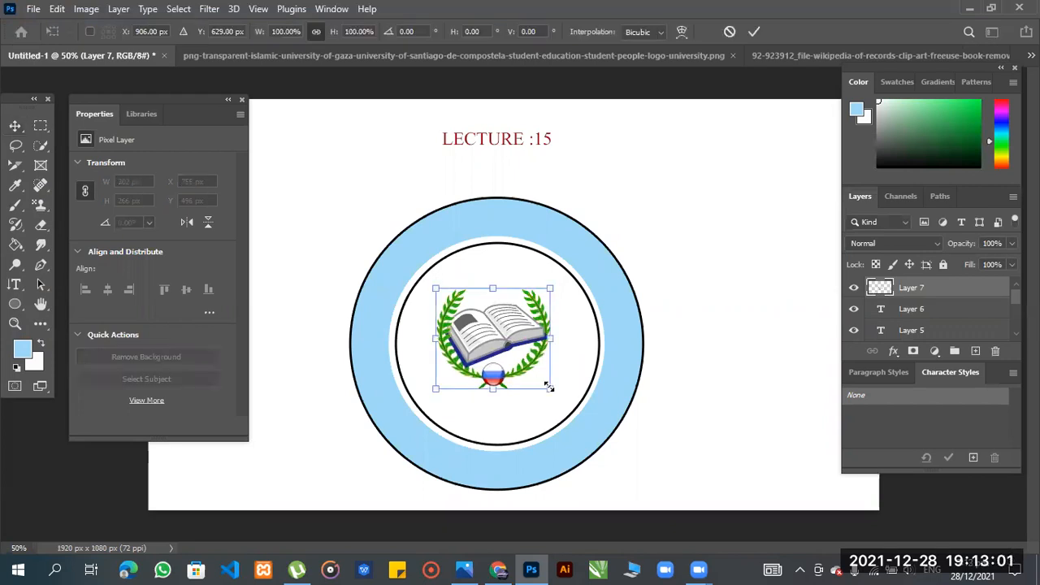
pyautogui.moveTo(565, 408); pyautogui.dragTo(511, 340)
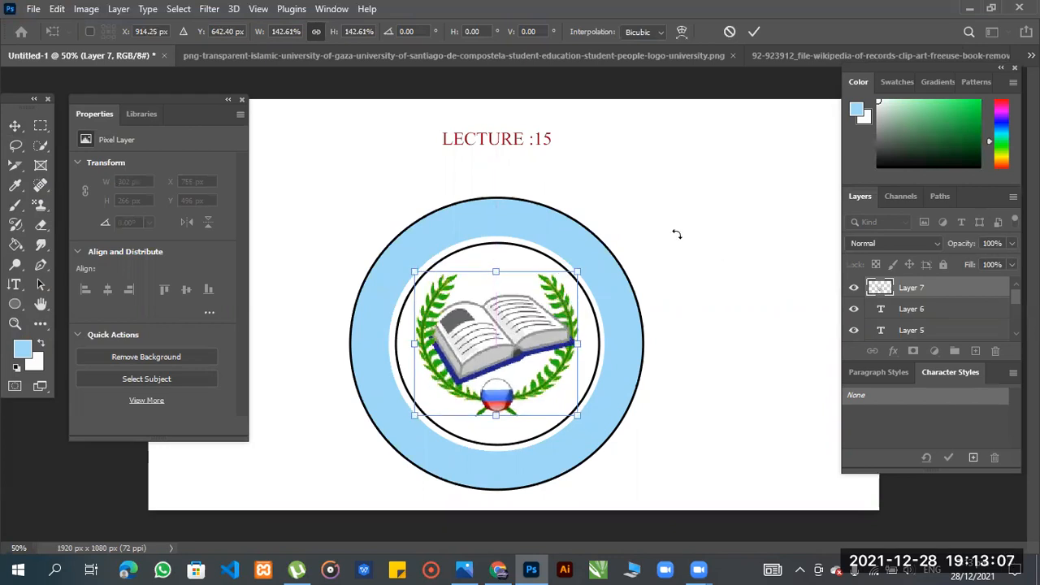
pyautogui.click(758, 57)
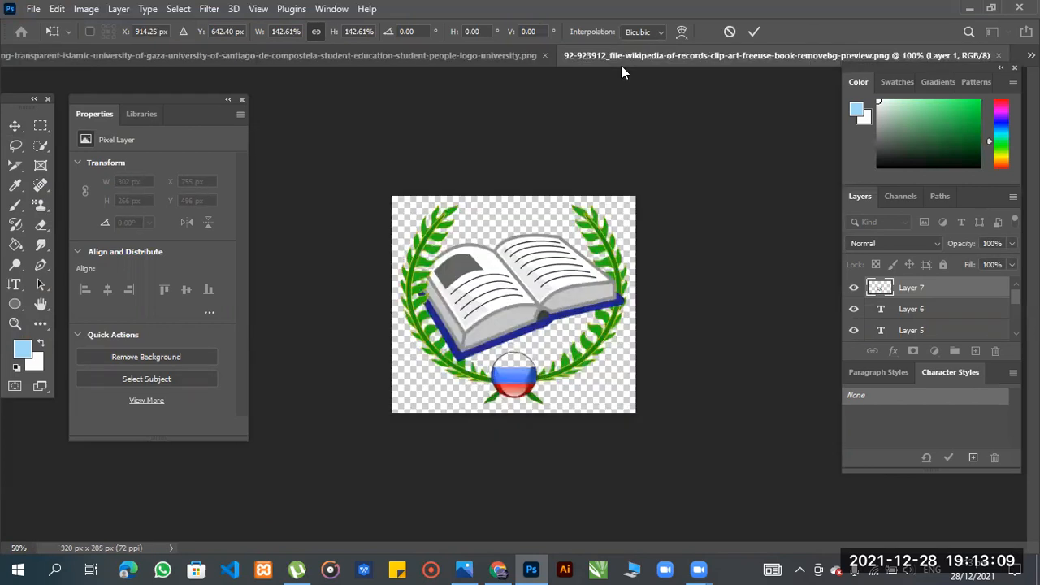
pyautogui.click(503, 55)
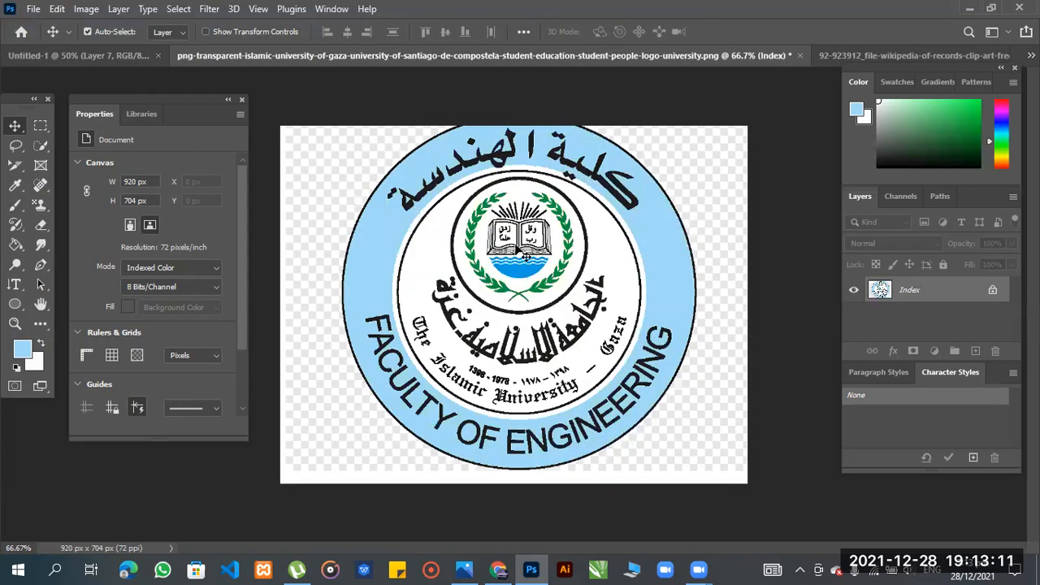
pyautogui.click(123, 52)
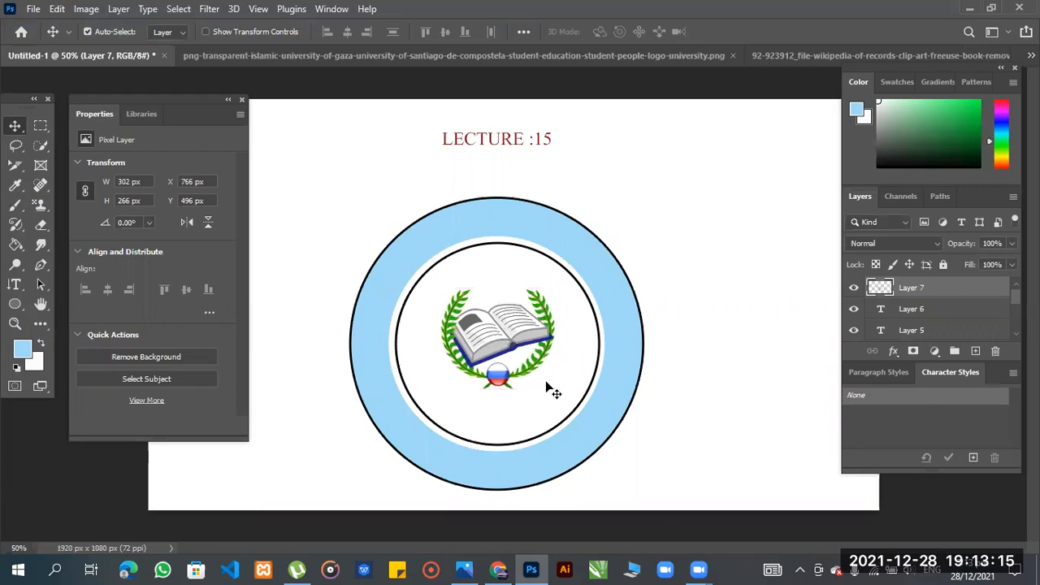
# Step: Move the book emblem aside to the upper-right edge of the logo's inner circle
pyautogui.moveTo(483, 335); pyautogui.dragTo(270, 241)
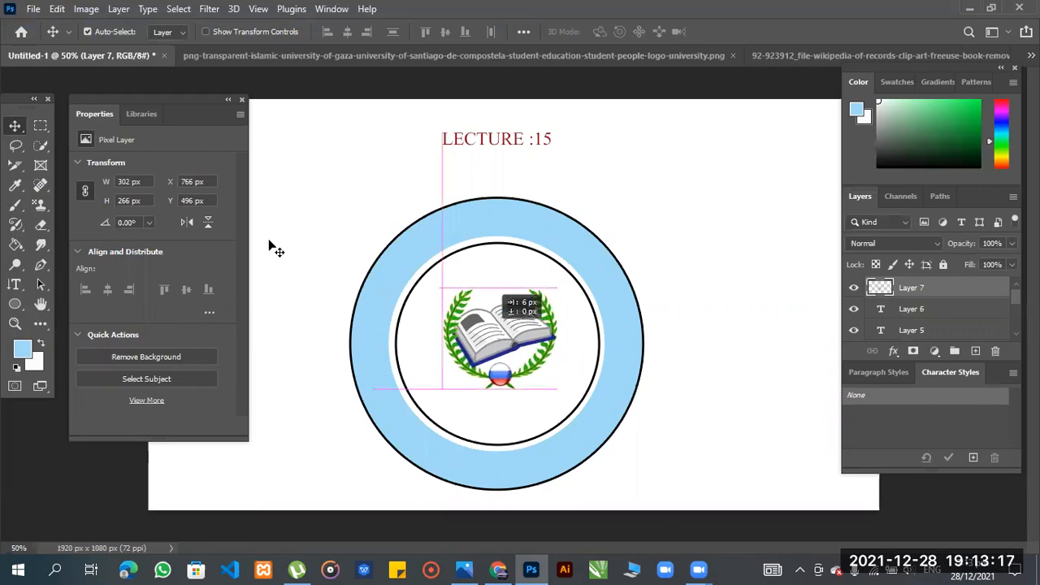
pyautogui.moveTo(15, 100); pyautogui.dragTo(15, 94)
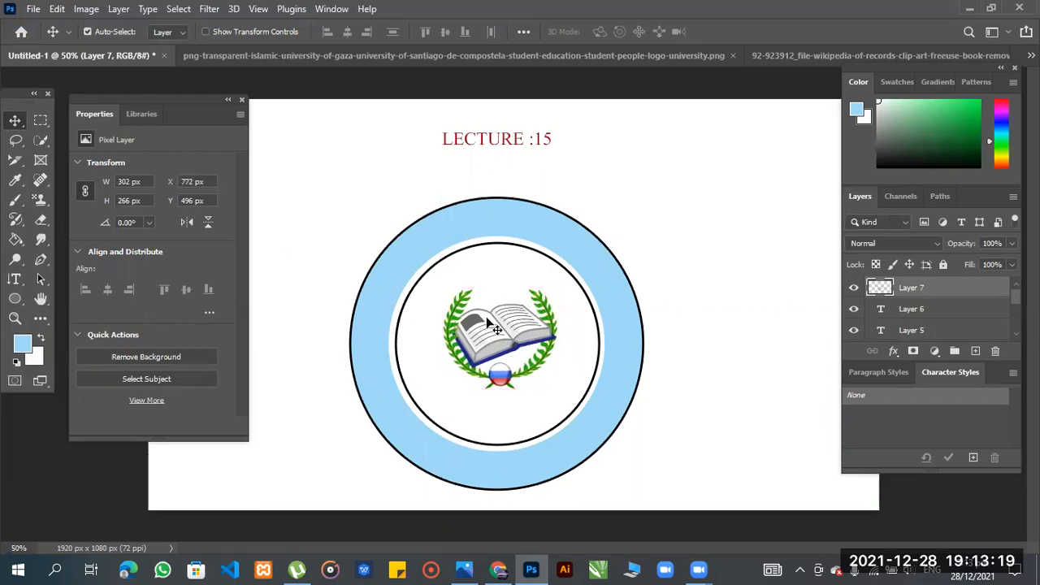
pyautogui.moveTo(531, 310); pyautogui.dragTo(549, 301)
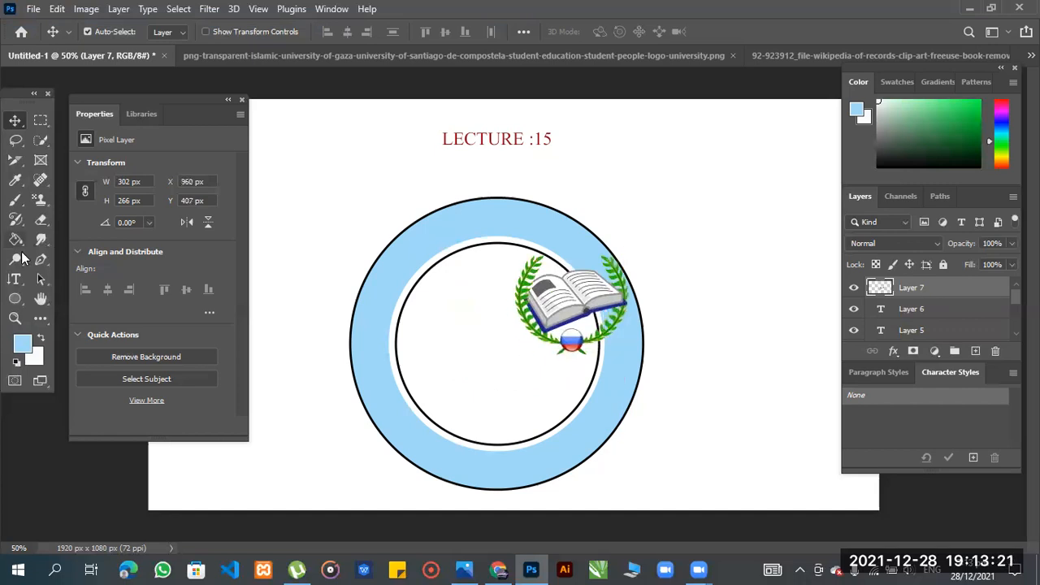
# Step: Draw an unfilled circle about 296 by 292 px with a 15.33 px black stroke inside the inner circle and move the book emblem over it
pyautogui.click(15, 299)
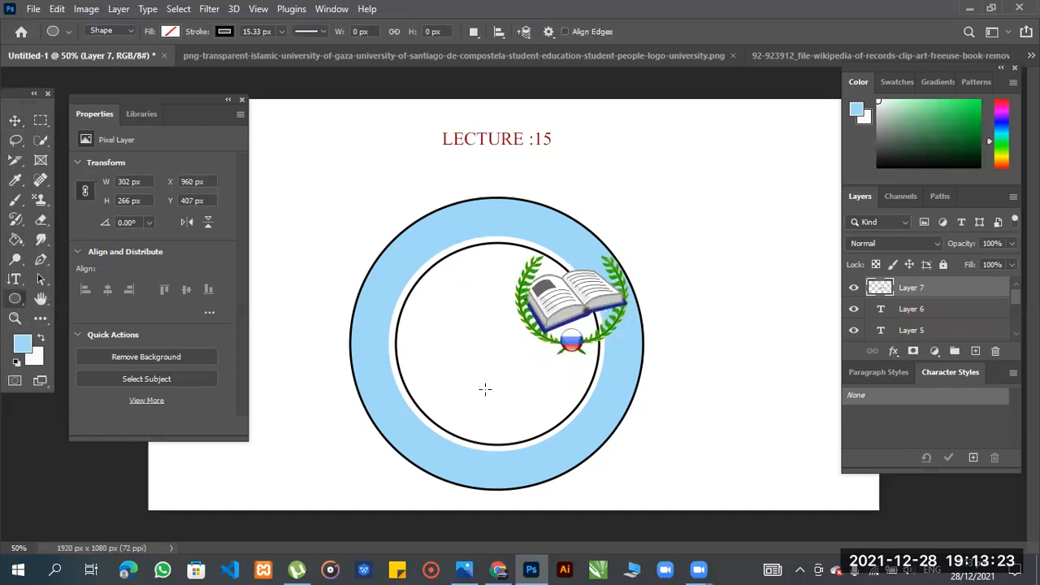
pyautogui.moveTo(510, 391)
pyautogui.mouseDown()
pyautogui.moveTo(551, 412)
pyautogui.moveTo(507, 410)
pyautogui.mouseUp()
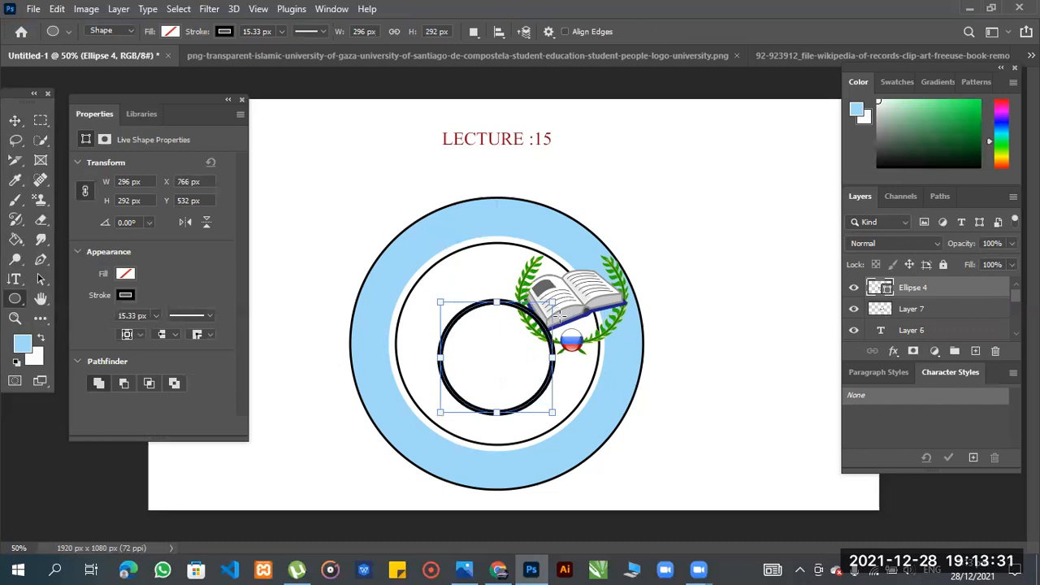
pyautogui.press('v')
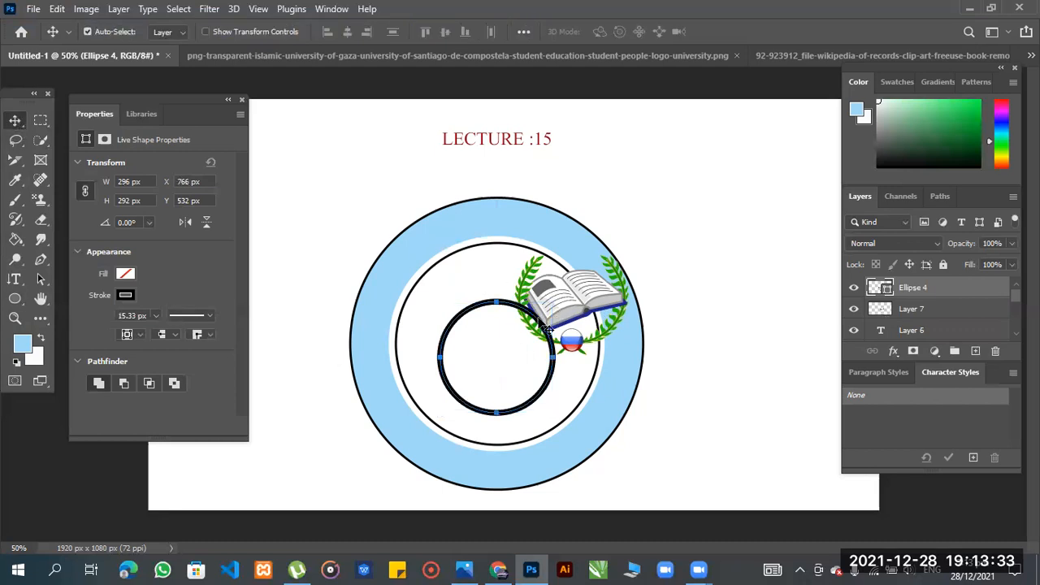
pyautogui.moveTo(531, 336); pyautogui.dragTo(521, 353)
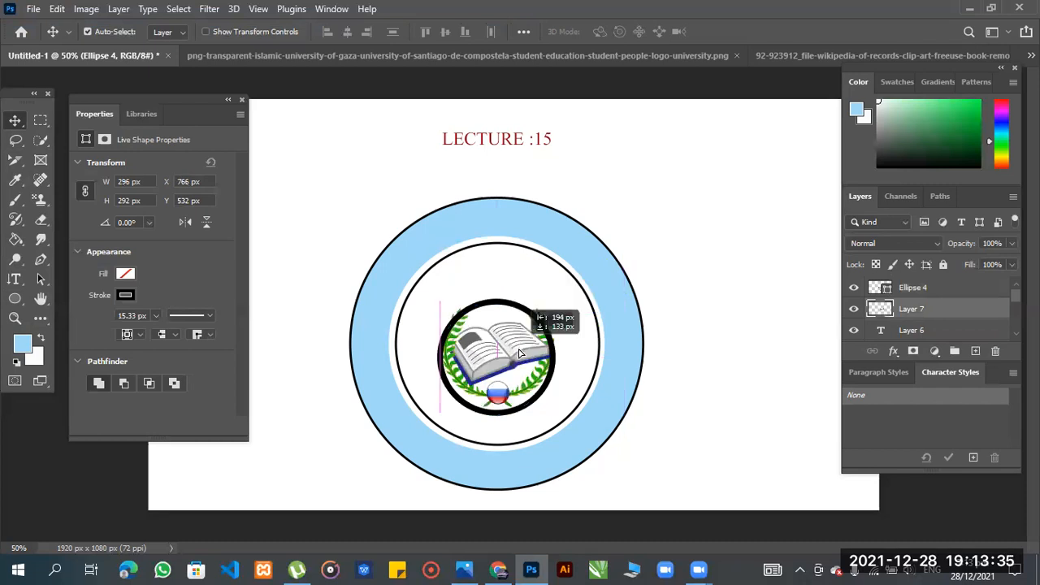
# Step: Try a clipping mask on the book emblem layer above the text layer, and undo it
pyautogui.click(971, 308)
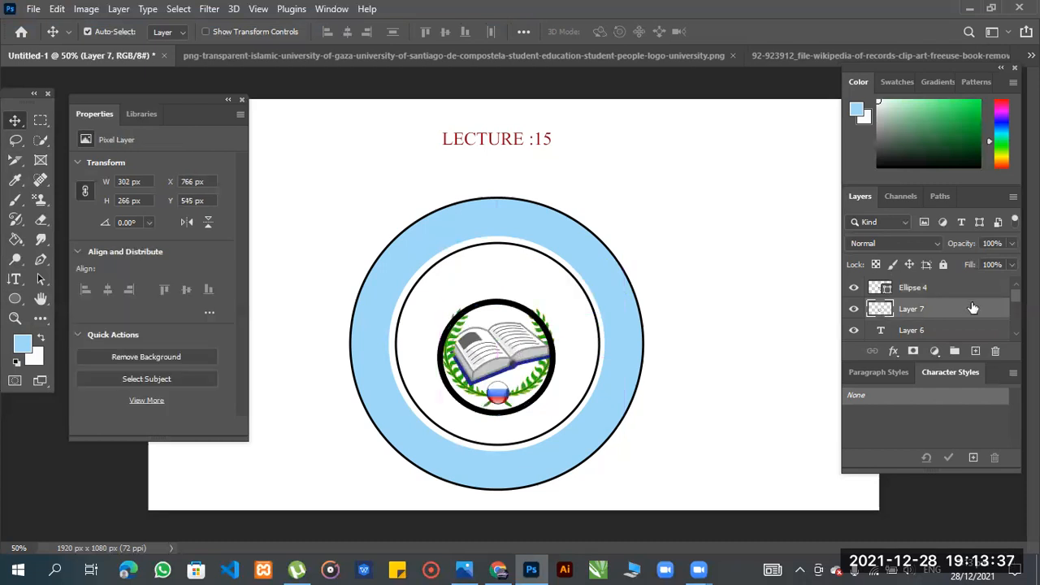
pyautogui.rightClick(963, 304)
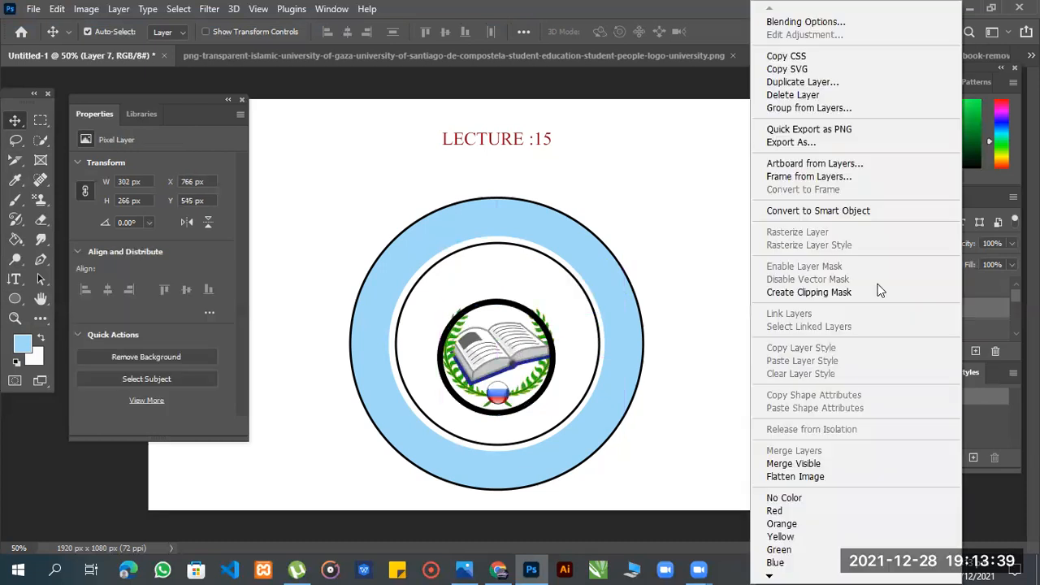
pyautogui.click(849, 293)
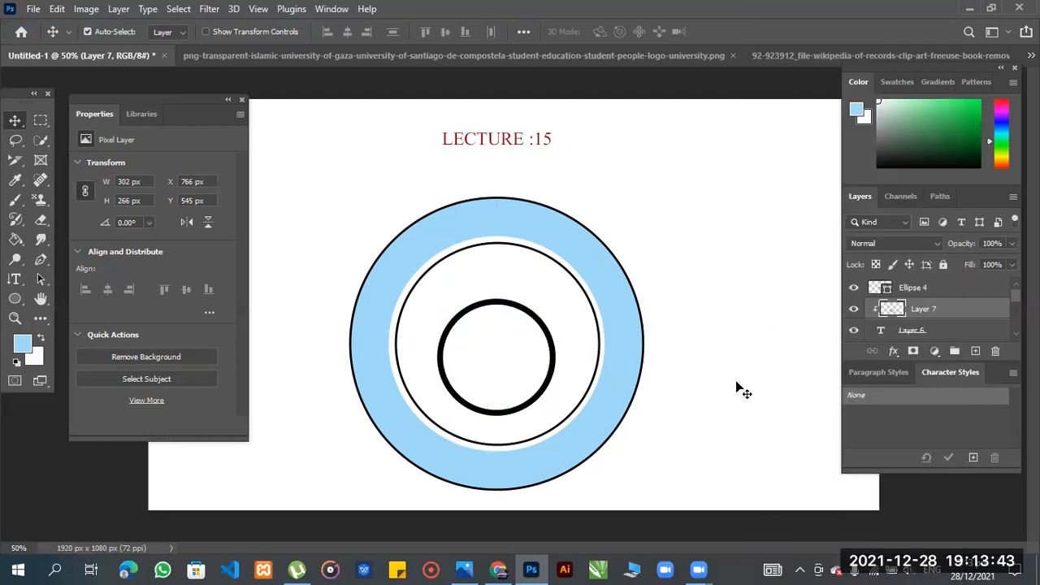
pyautogui.hotkey('ctrl', 'z')
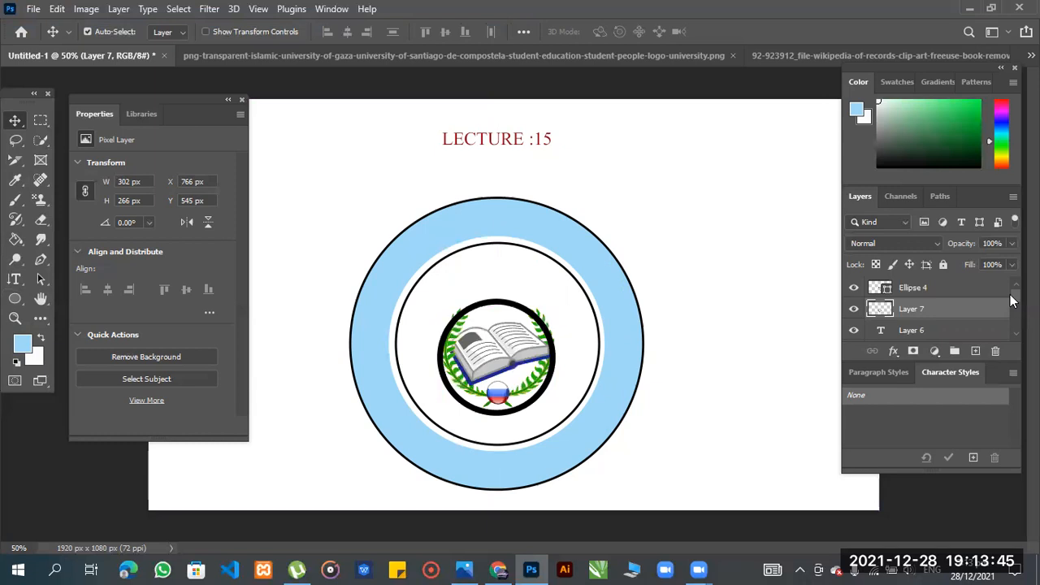
# Step: Reorder the small circle's layer beneath the book emblem layer and shift the emblem slightly upward over the circle
pyautogui.moveTo(926, 291); pyautogui.dragTo(927, 310)
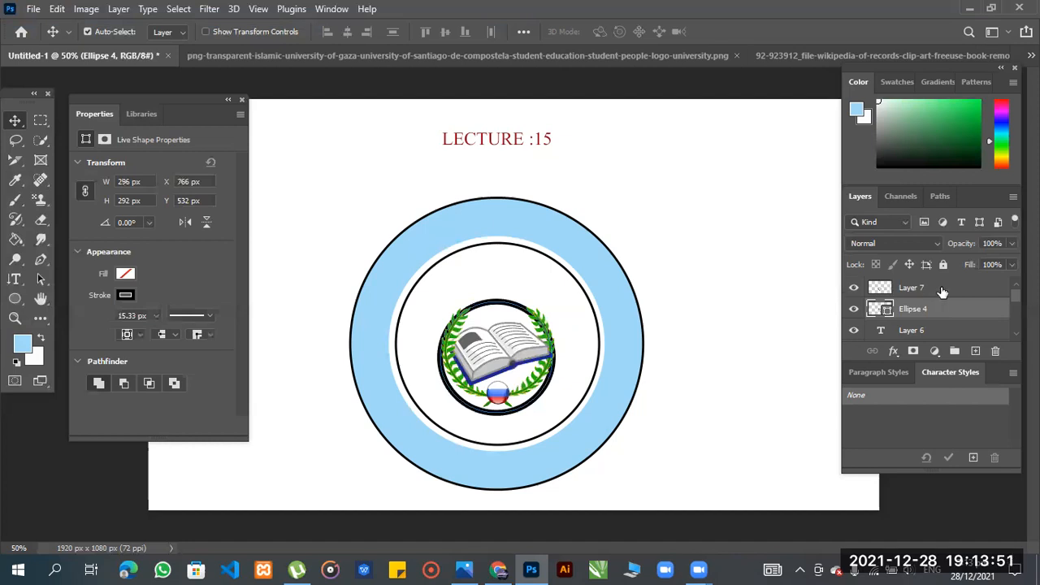
pyautogui.moveTo(516, 342); pyautogui.dragTo(517, 342)
pyautogui.press('ctrl')
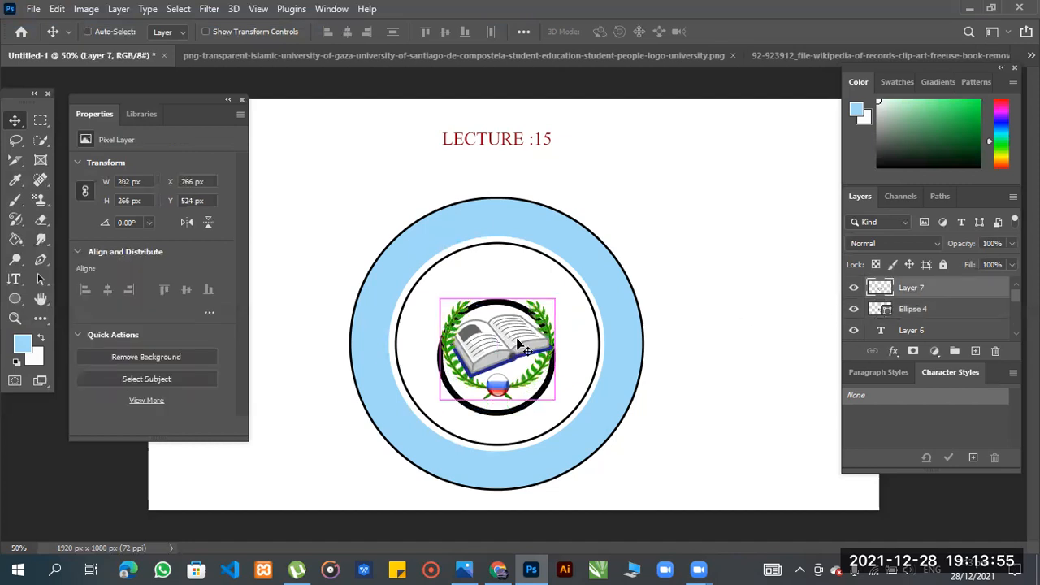
# Step: Enlarge the book emblem proportionally to about 246% so that it extends well beyond the small circle
pyautogui.hotkey('ctrl', 't')
pyautogui.moveTo(555, 398); pyautogui.dragTo(715, 485)
pyautogui.moveTo(598, 475); pyautogui.dragTo(540, 309)
pyautogui.moveTo(657, 444); pyautogui.dragTo(665, 449)
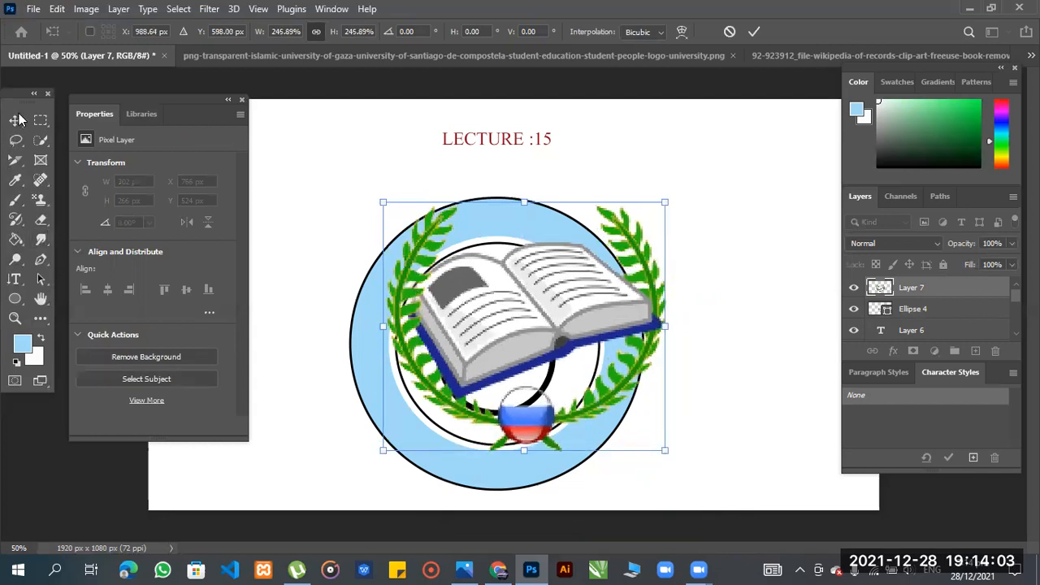
pyautogui.press('Return')
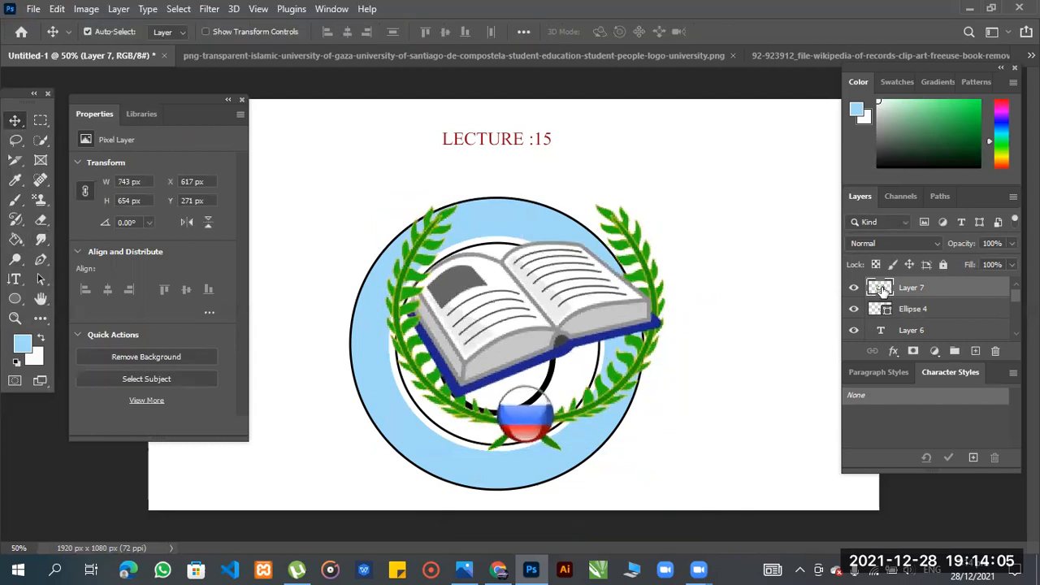
# Step: Try clipping the enlarged book emblem to the small circle's layer, and undo the clipping mask
pyautogui.rightClick(882, 286)
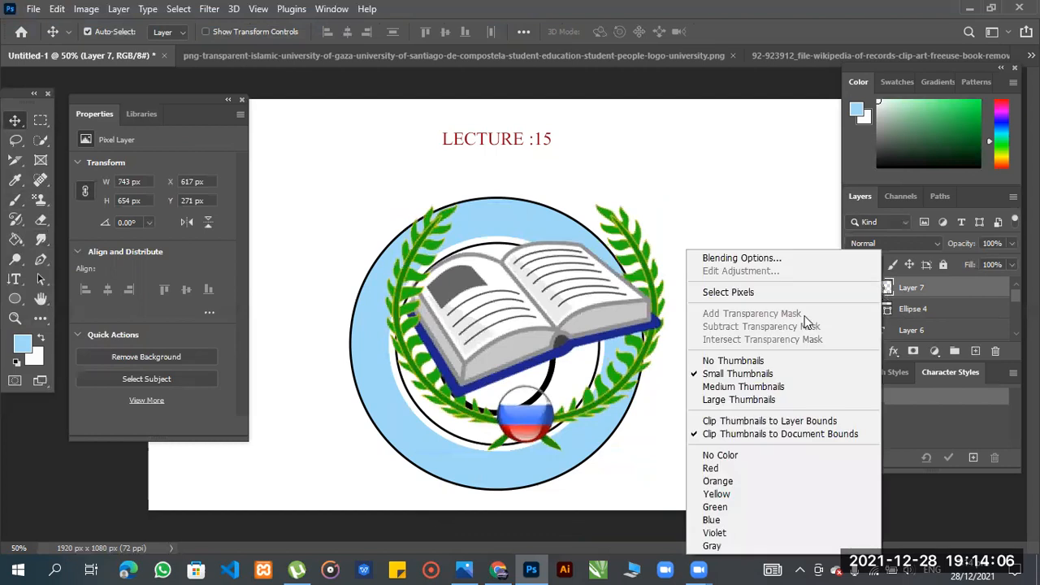
pyautogui.click(931, 290)
pyautogui.rightClick(930, 288)
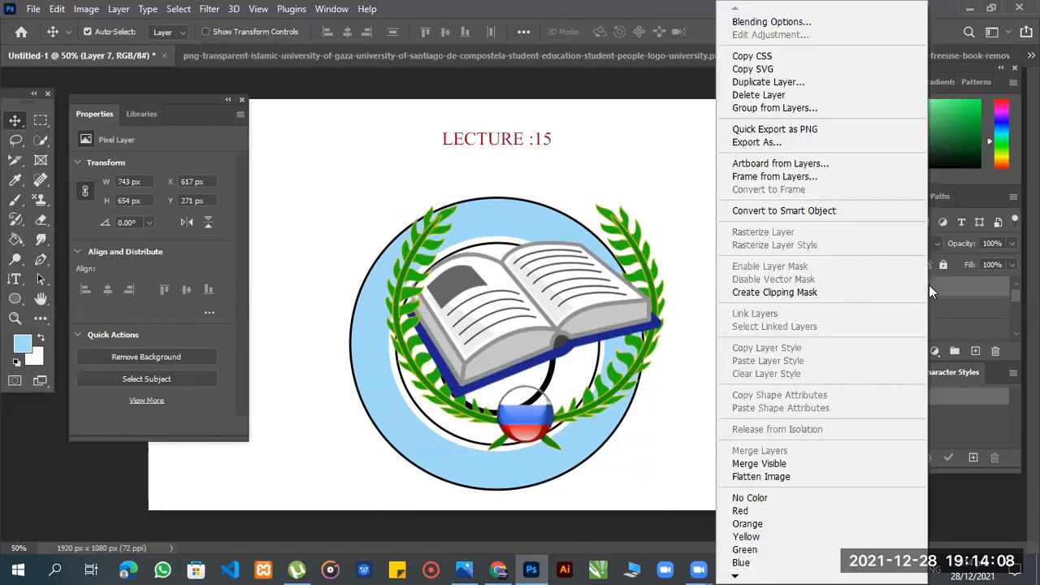
pyautogui.click(861, 295)
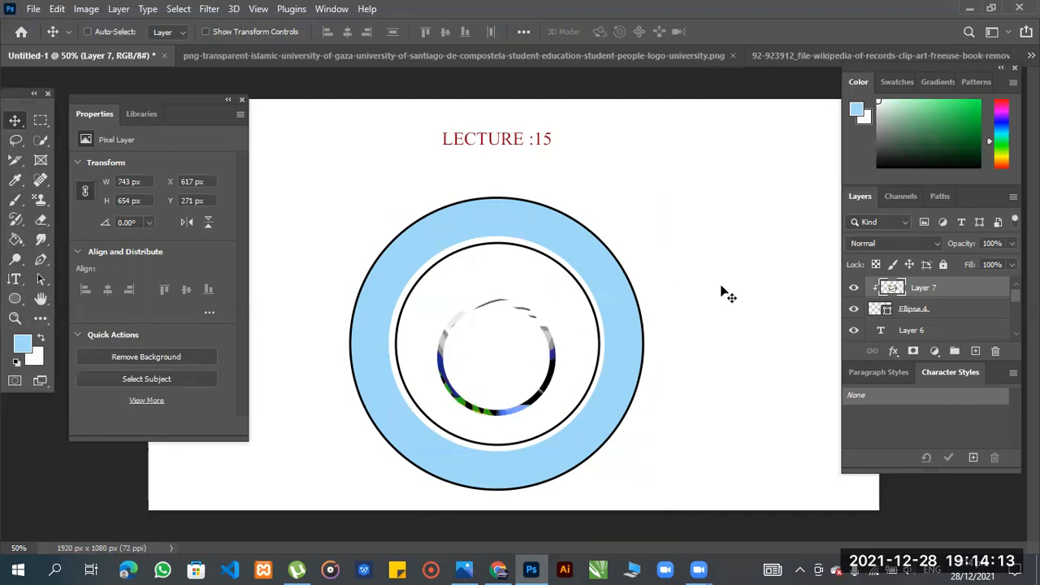
pyautogui.hotkey('ctrl', 'z')
# Step: Move the enlarged book emblem down and to the left so that it covers the small circle
pyautogui.moveTo(579, 323); pyautogui.dragTo(525, 348)
pyautogui.rightClick(520, 340)
pyautogui.click(507, 338)
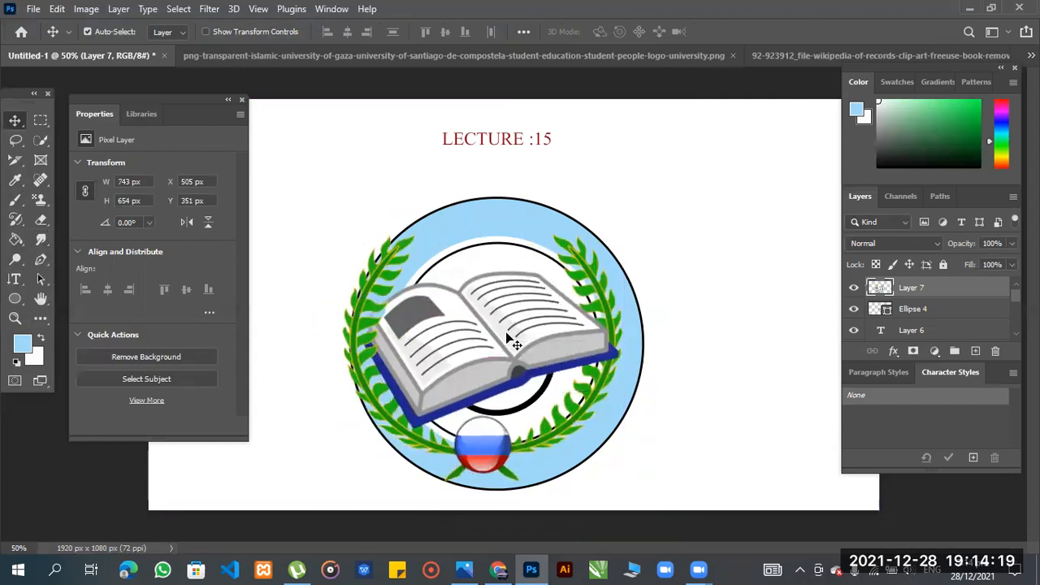
pyautogui.press('ctrl')
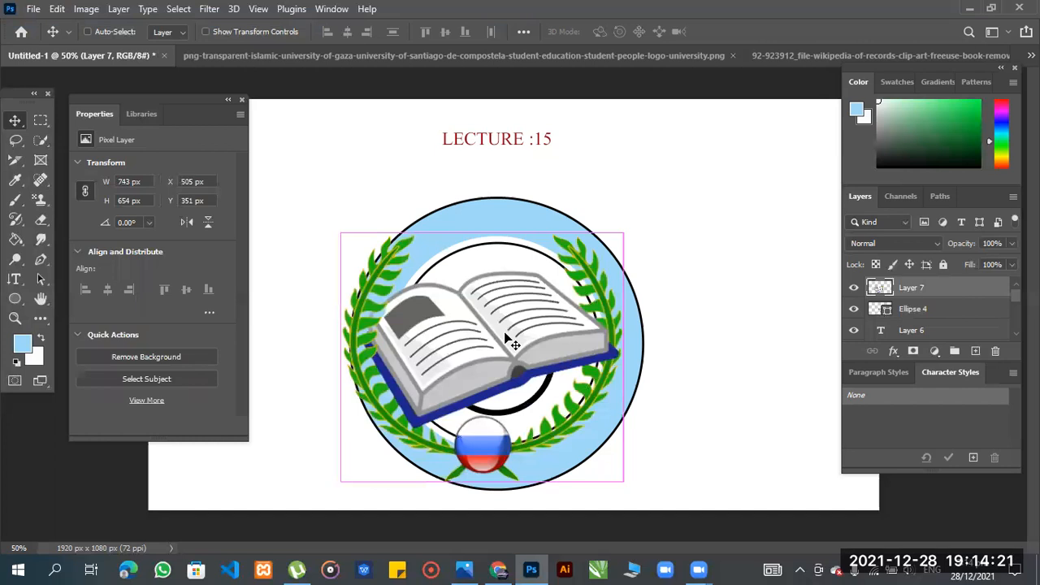
pyautogui.hotkey('ctrl', 't')
pyautogui.rightClick(505, 336)
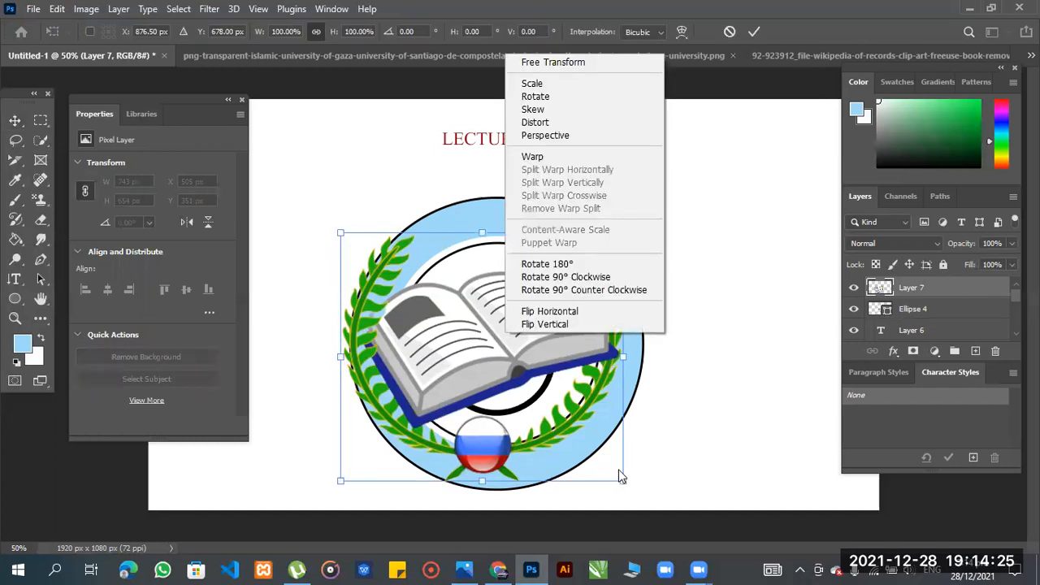
# Step: Reorder the book emblem's layer beneath the small circle's layer and shift the emblem right to about X 543 px
pyautogui.click(943, 288)
pyautogui.moveTo(943, 288); pyautogui.dragTo(935, 322)
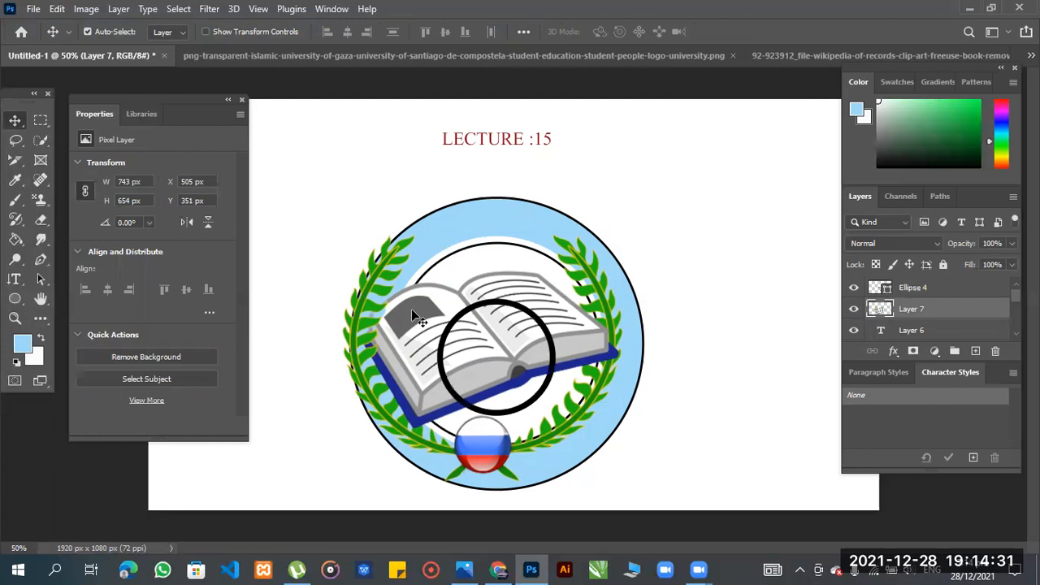
pyautogui.moveTo(385, 319); pyautogui.dragTo(400, 319)
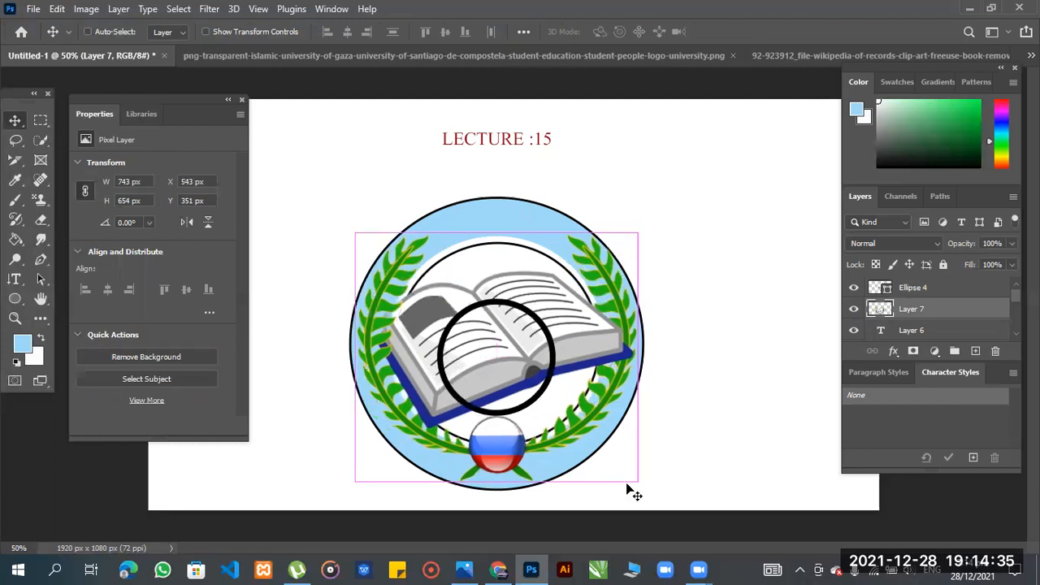
# Step: Scale the book emblem proportionally down to about 36% and centre it inside the small black circle
pyautogui.hotkey('ctrl', 't')
pyautogui.moveTo(626, 471); pyautogui.dragTo(445, 311)
pyautogui.moveTo(415, 270); pyautogui.dragTo(511, 351)
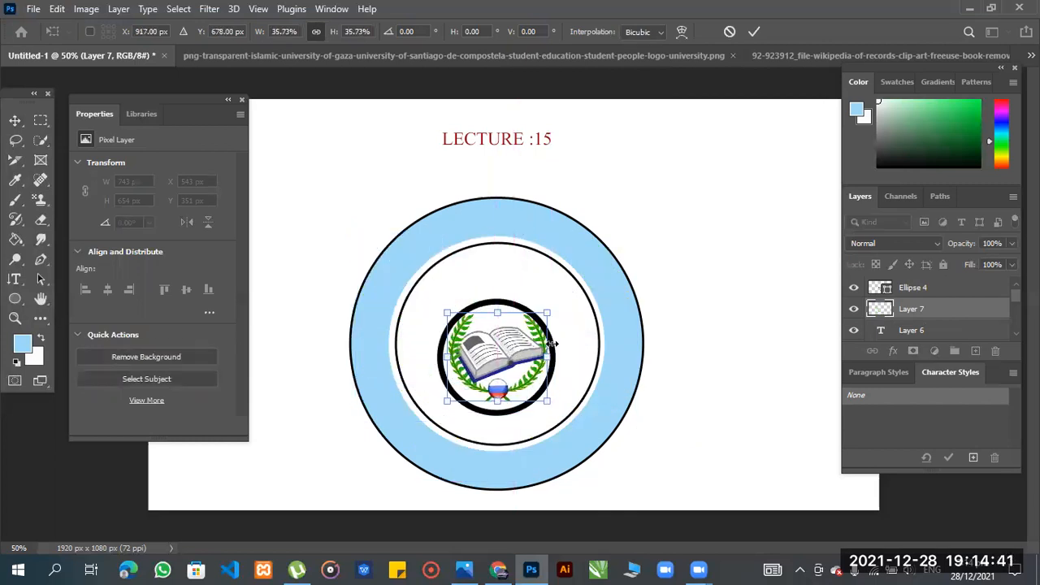
pyautogui.click(17, 122)
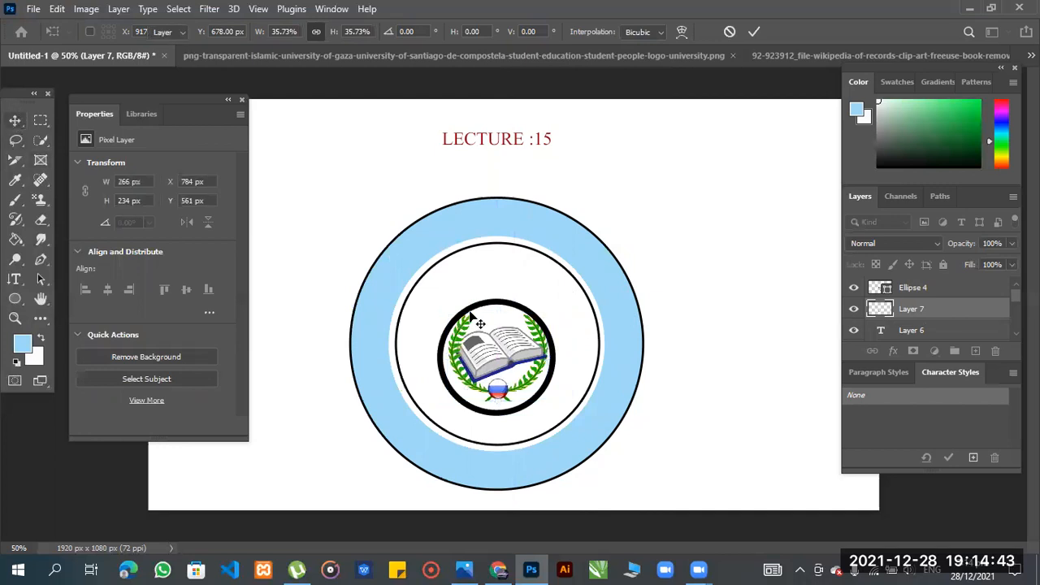
# Step: Move the small black circle up near the inner ring's upper edge and place the book emblem back inside it
pyautogui.moveTo(490, 304); pyautogui.dragTo(490, 248)
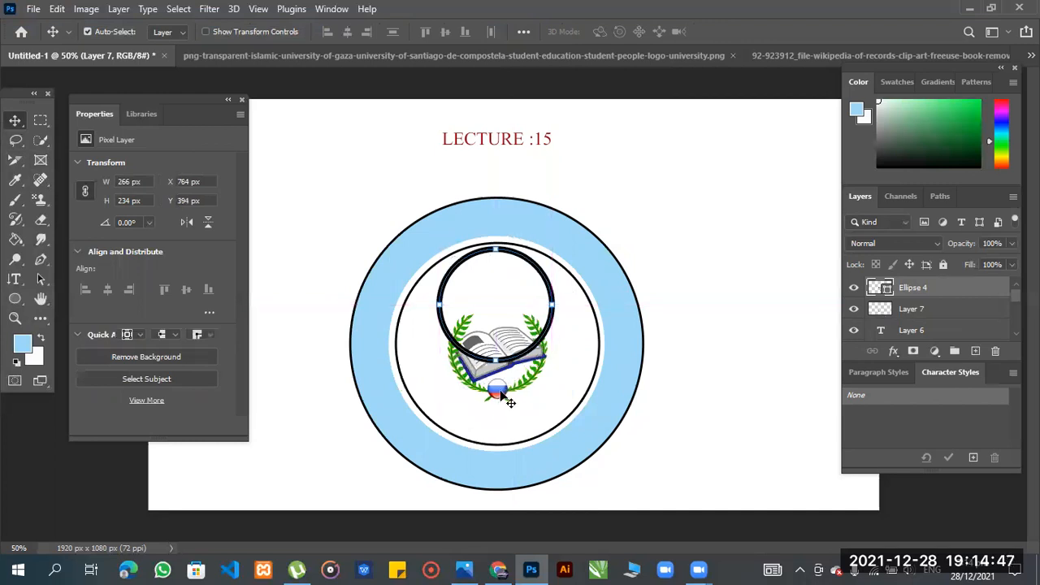
pyautogui.moveTo(502, 396); pyautogui.dragTo(504, 345)
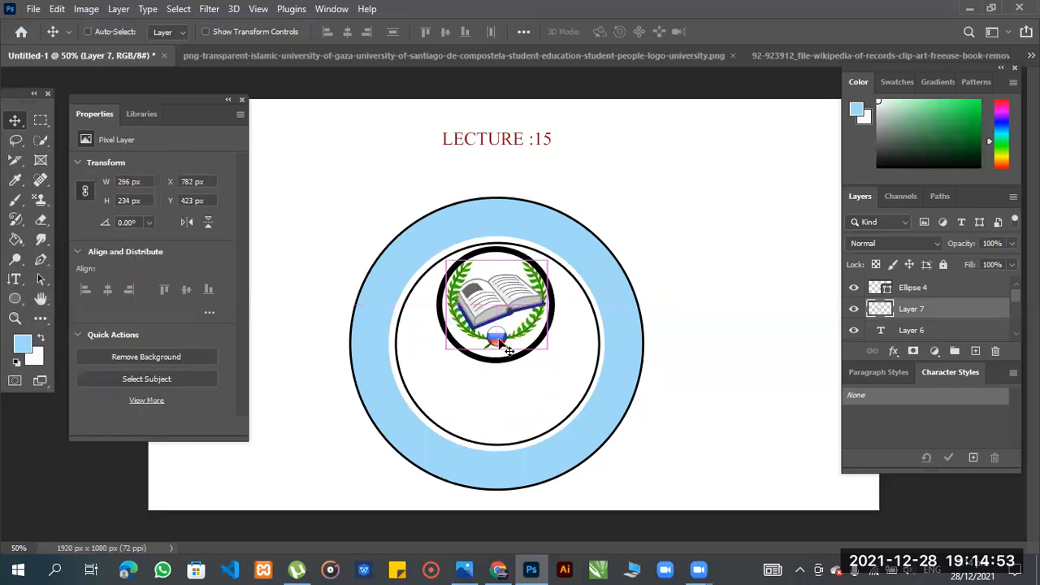
# Step: Try shrinking the book emblem to about 93% and recentring it inside the small circle
pyautogui.hotkey('ctrl', 't')
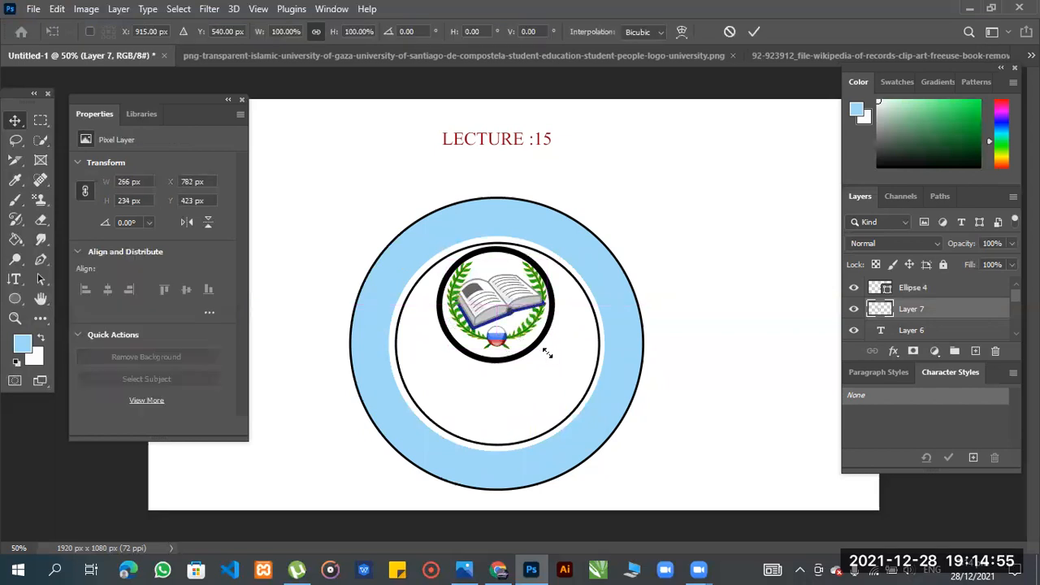
pyautogui.moveTo(545, 347); pyautogui.dragTo(538, 342)
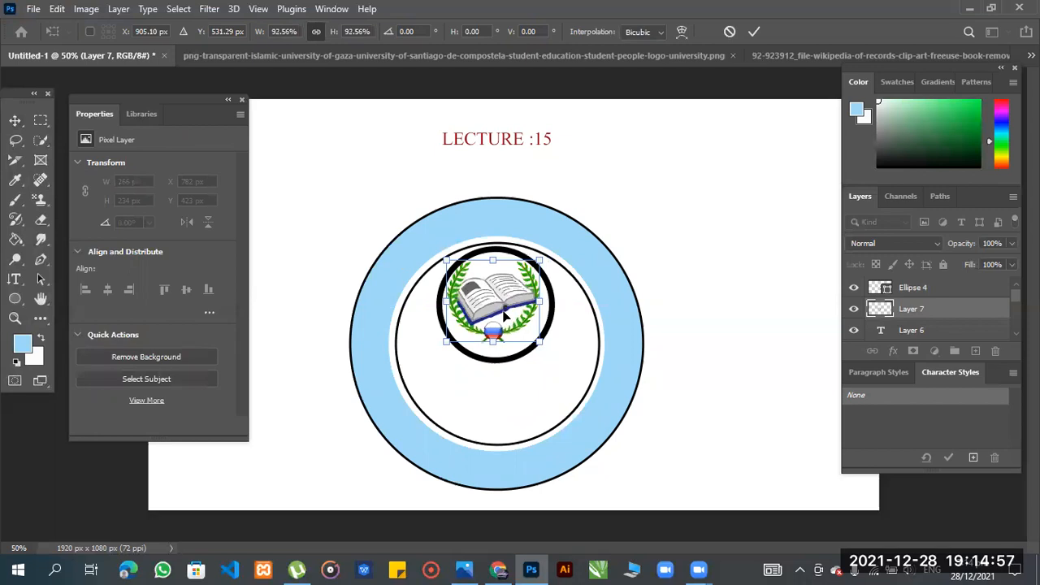
pyautogui.moveTo(502, 312); pyautogui.dragTo(505, 316)
pyautogui.moveTo(503, 313); pyautogui.dragTo(504, 313)
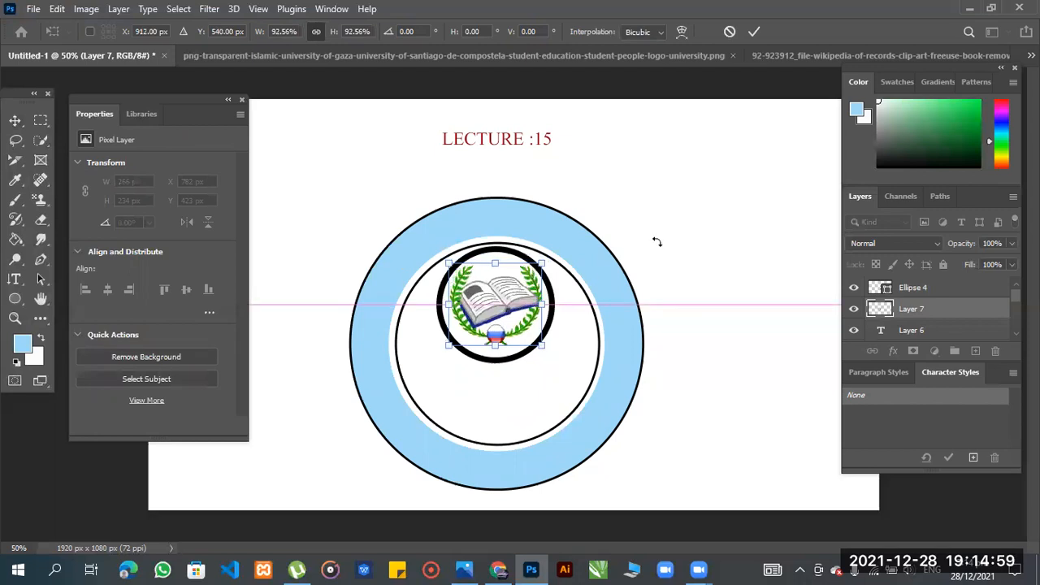
# Step: Compare with the reference university logo, and shift all the logo's circles together with the book emblem slightly to the right in the Lecture 15 document
pyautogui.click(795, 54)
pyautogui.click(491, 58)
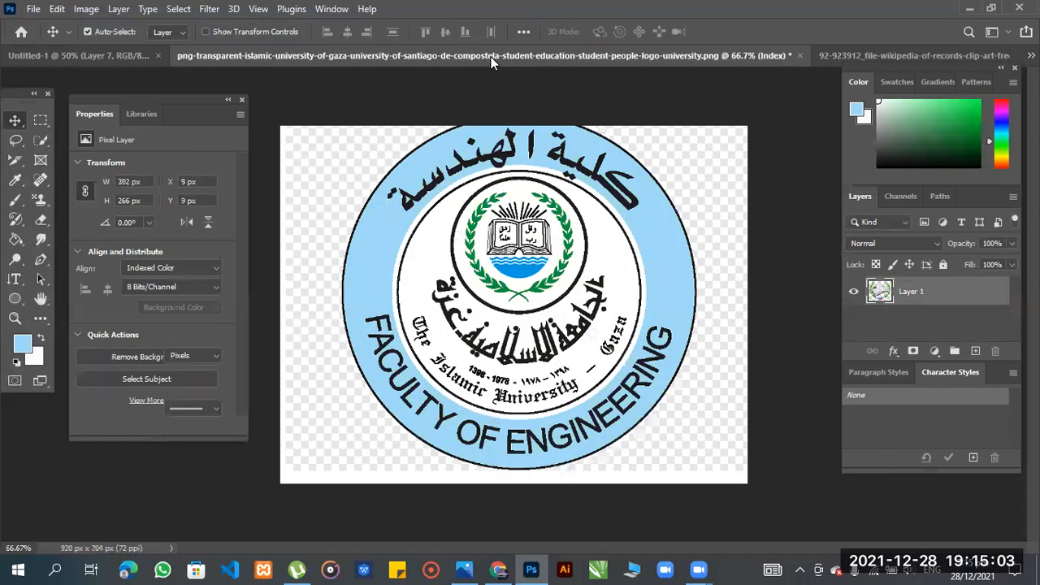
pyautogui.click(106, 52)
pyautogui.moveTo(458, 284); pyautogui.dragTo(468, 306)
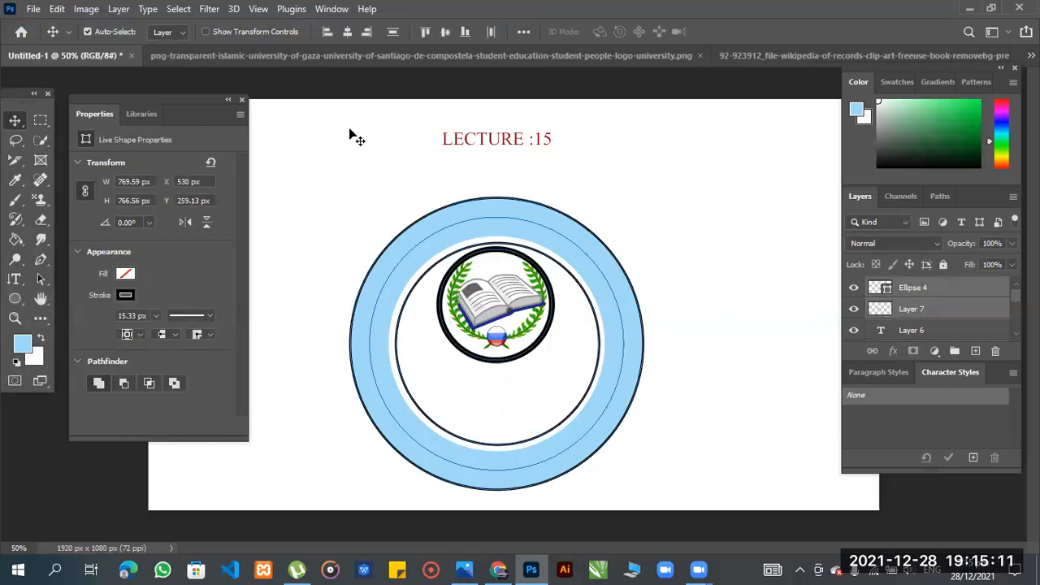
pyautogui.moveTo(462, 313)
pyautogui.mouseDown()
pyautogui.moveTo(458, 321)
pyautogui.moveTo(468, 302)
pyautogui.mouseUp()
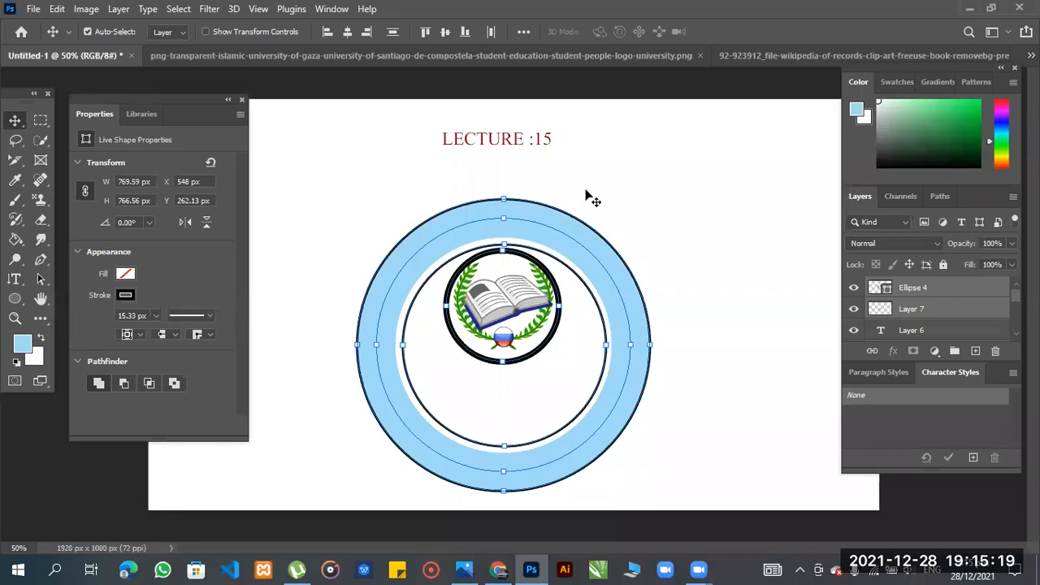
pyautogui.click(471, 188)
pyautogui.click(500, 243)
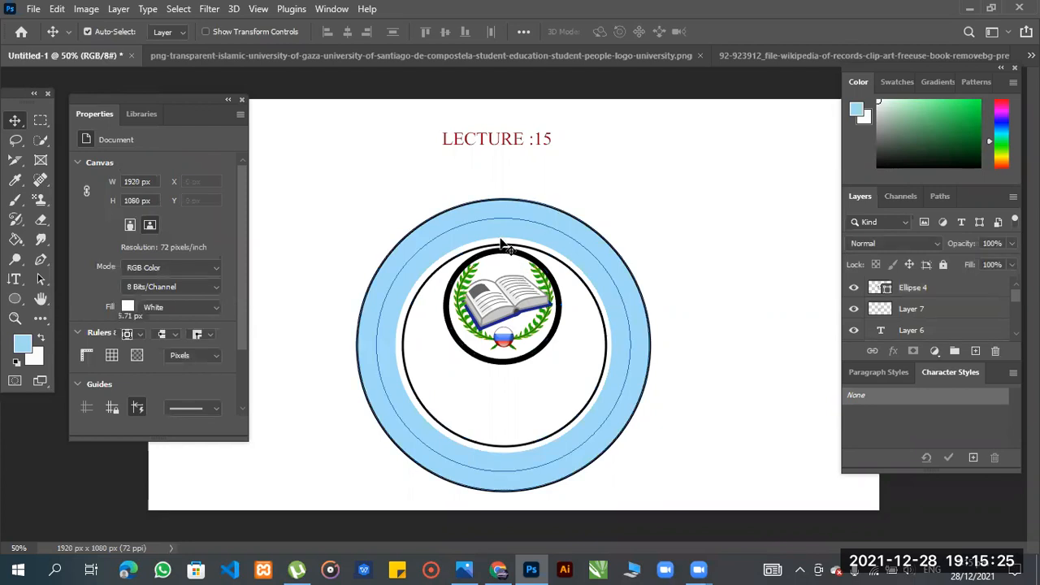